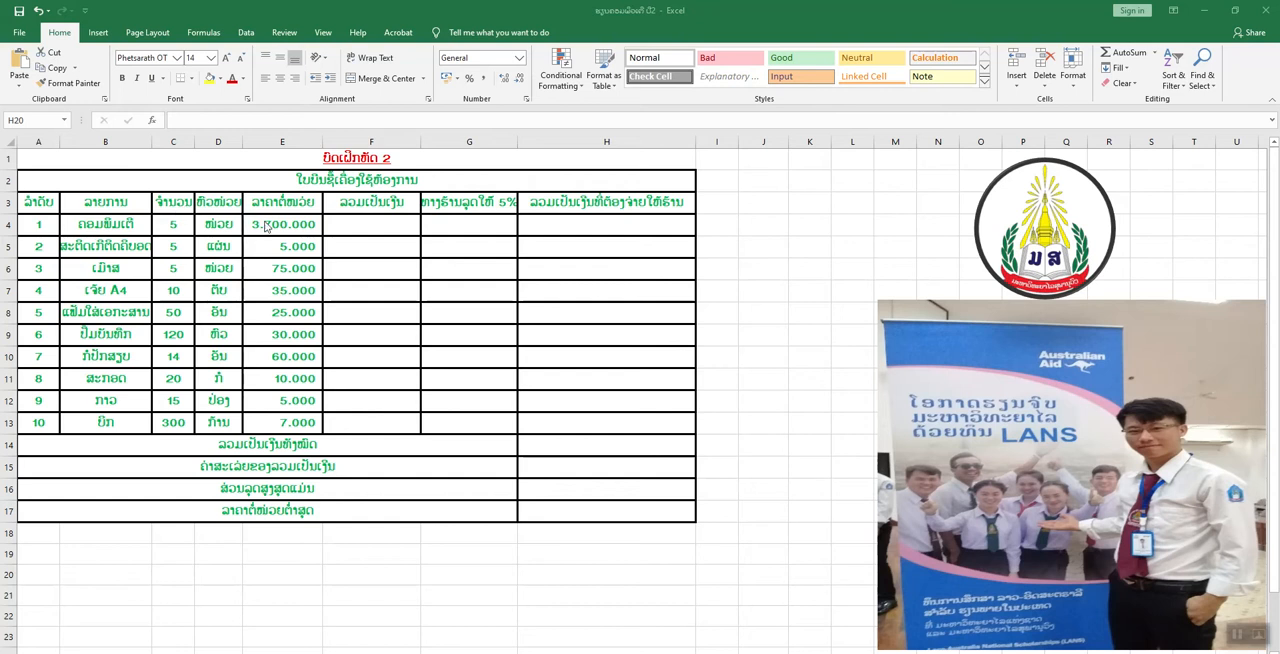
# Calculate each item's total by entering =C4*E4 in F4 and filling the formula down through F13.
pyautogui.click(362, 220)
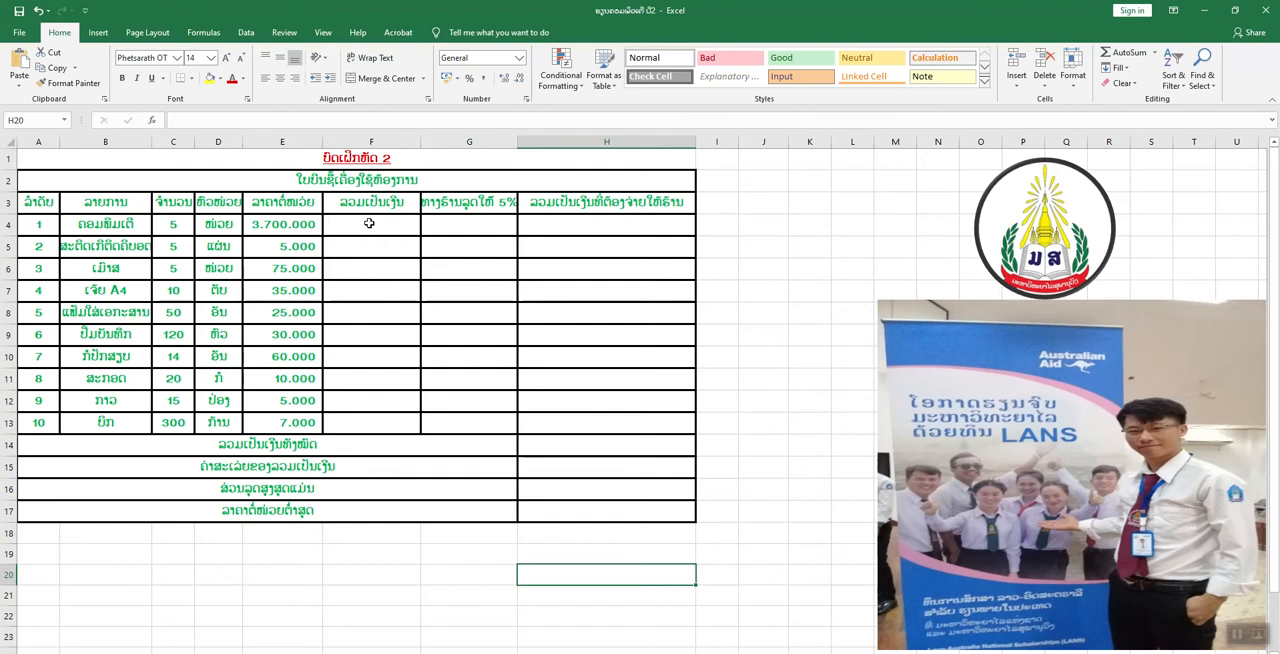
pyautogui.click(369, 225)
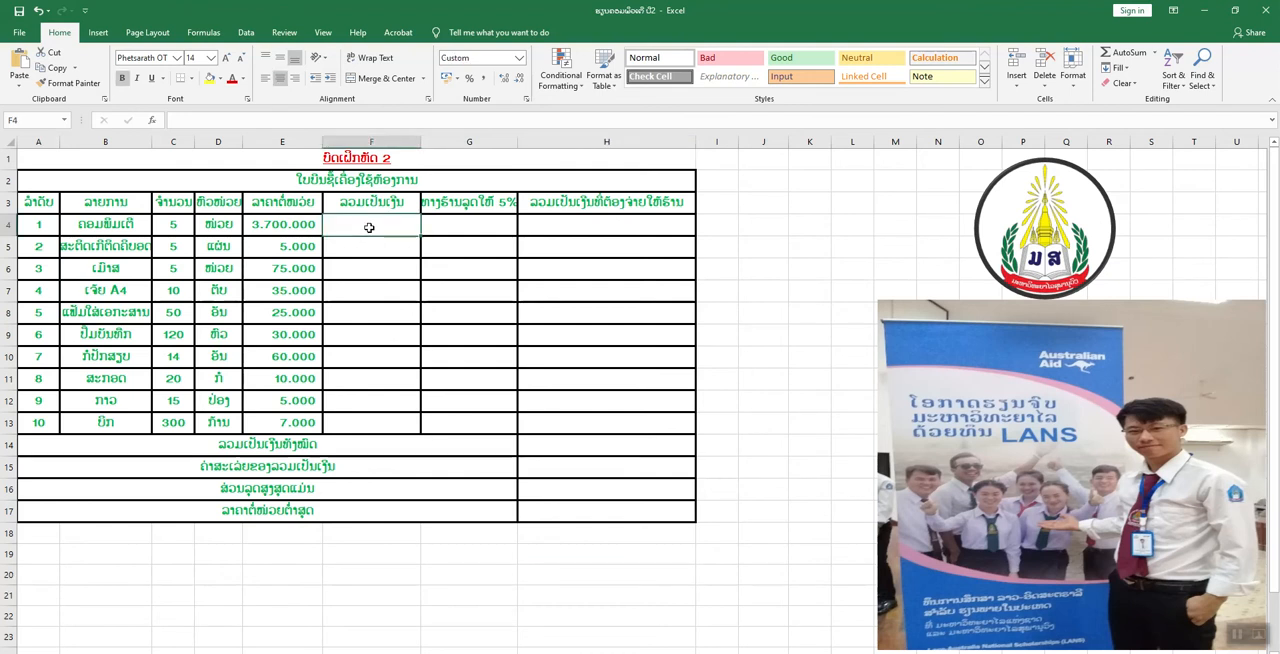
pyautogui.write('=')
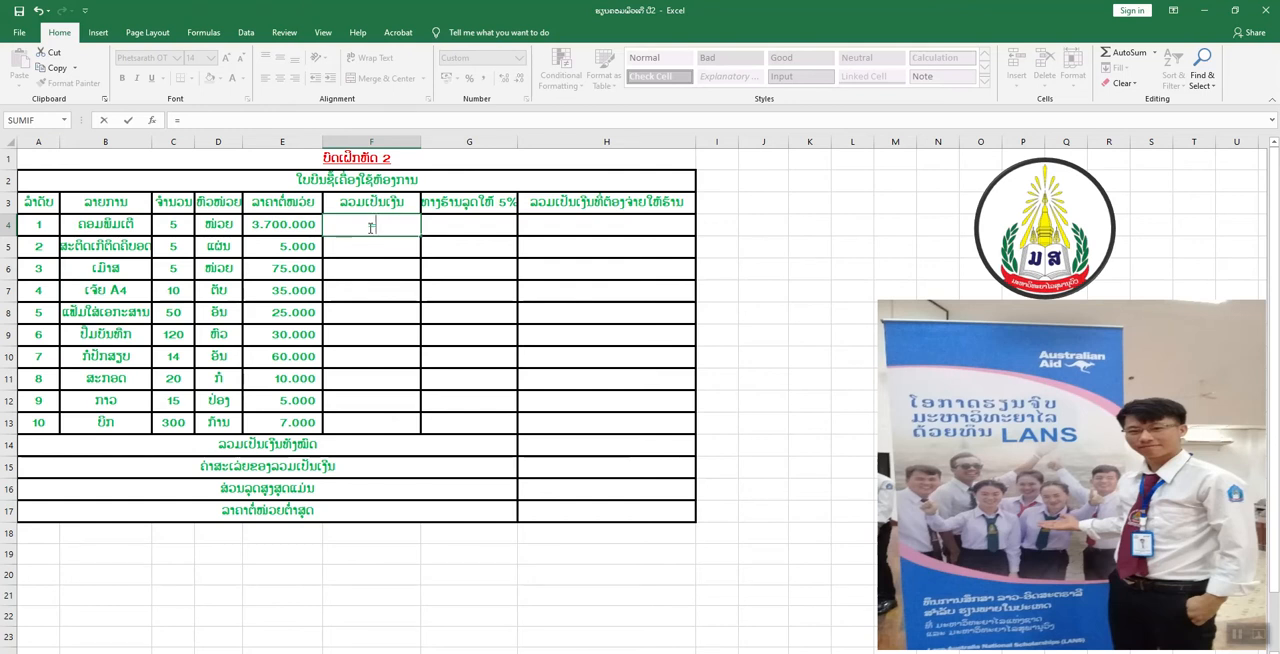
pyautogui.click(188, 229)
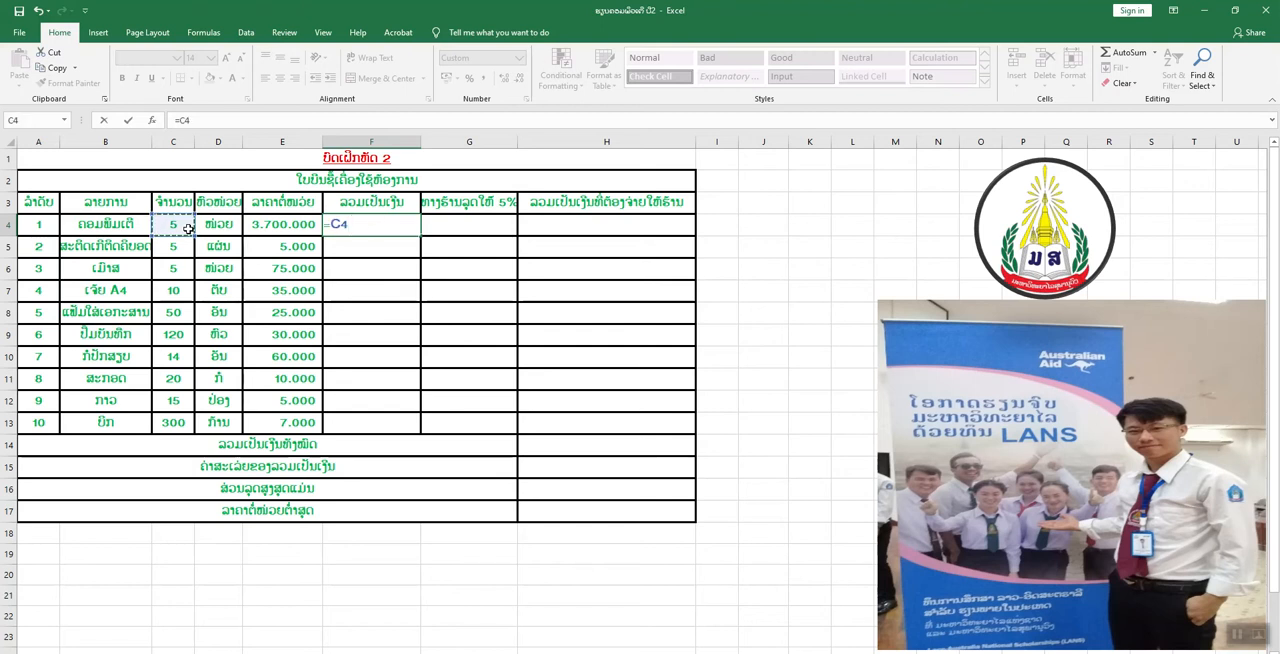
pyautogui.write('*')
pyautogui.click(271, 226)
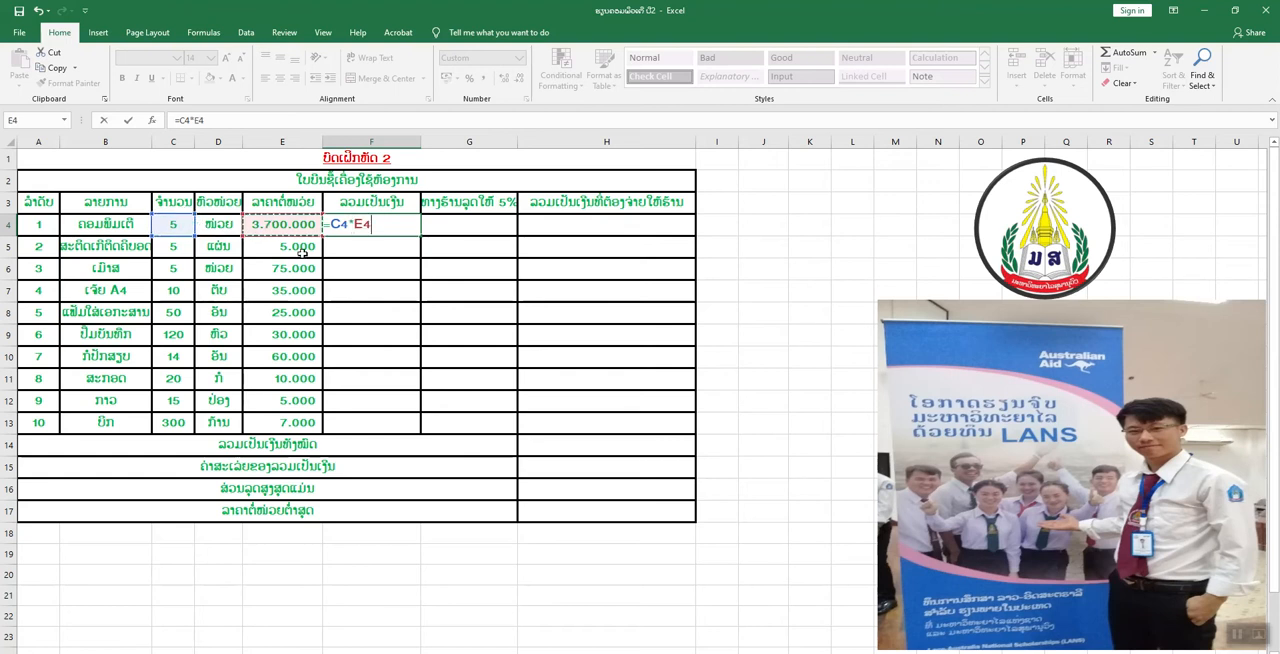
pyautogui.press('Return')
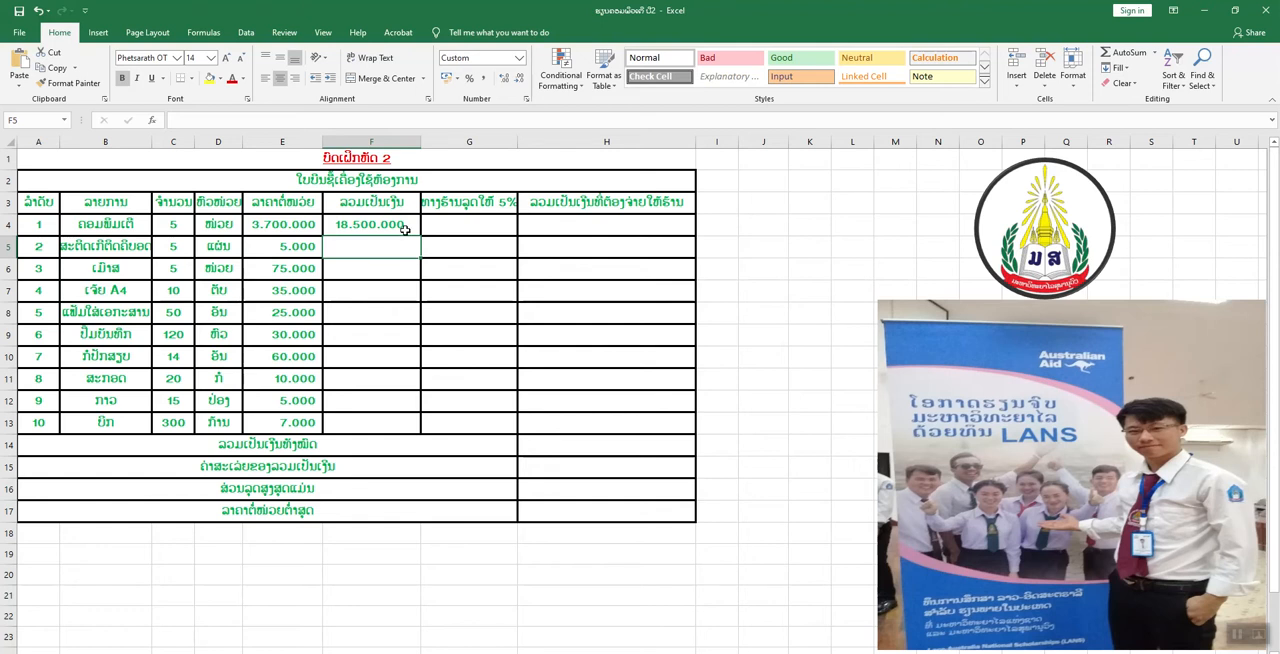
pyautogui.click(404, 229)
pyautogui.moveTo(420, 236); pyautogui.dragTo(409, 429)
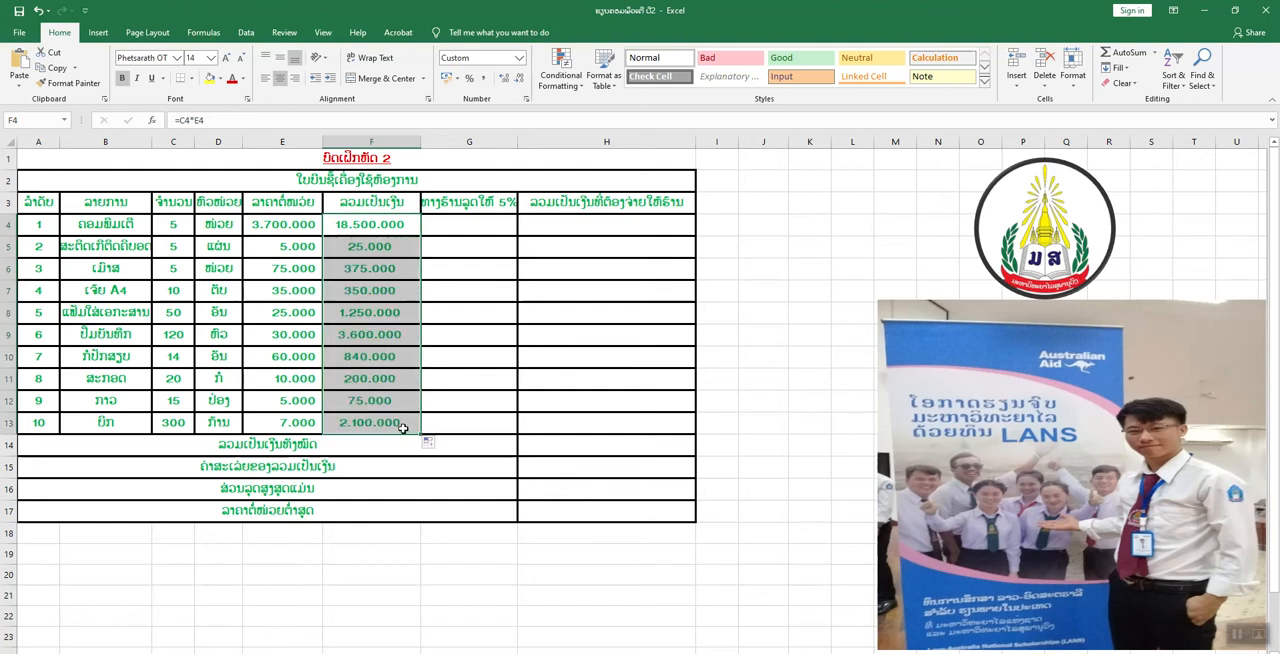
# Inspect the copied formula in cell F5 and its cell references without altering it.
pyautogui.click(374, 247)
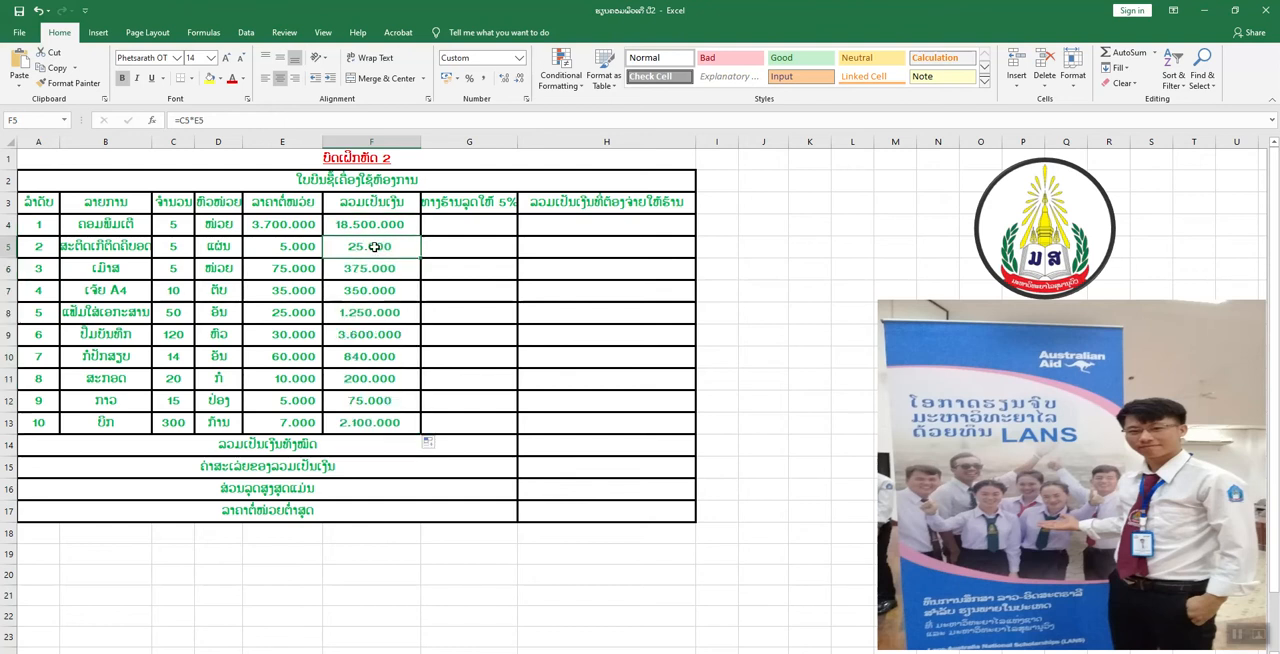
pyautogui.doubleClick(355, 247)
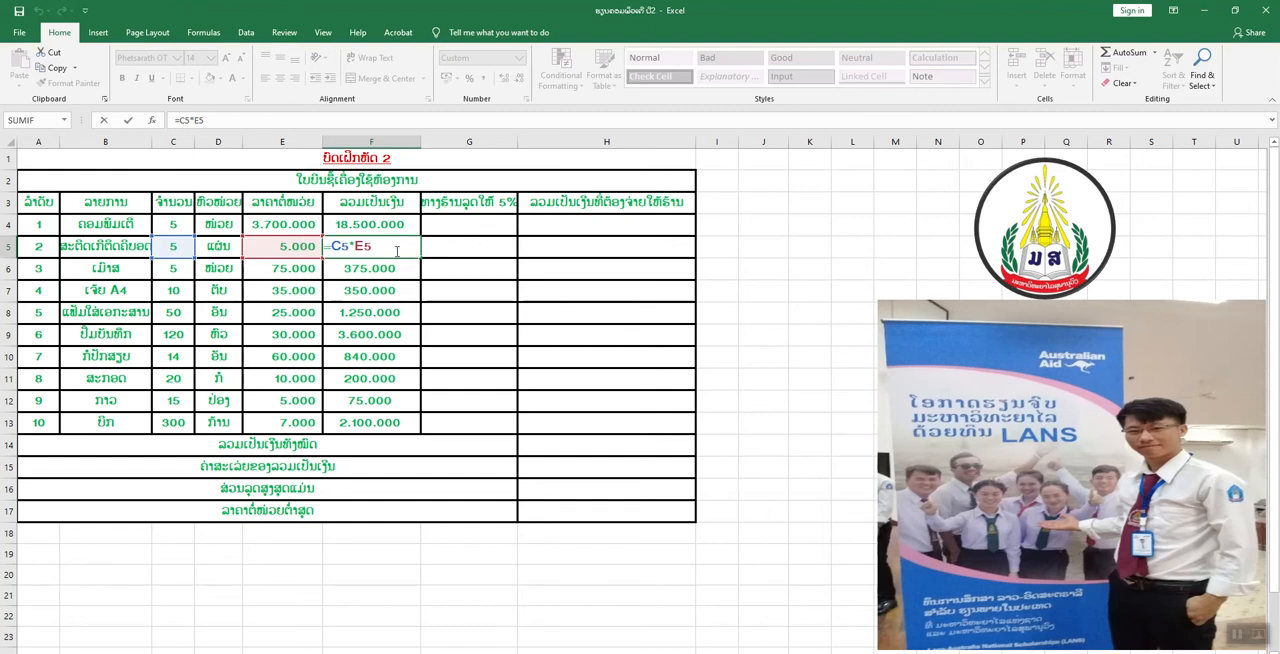
pyautogui.press('Return')
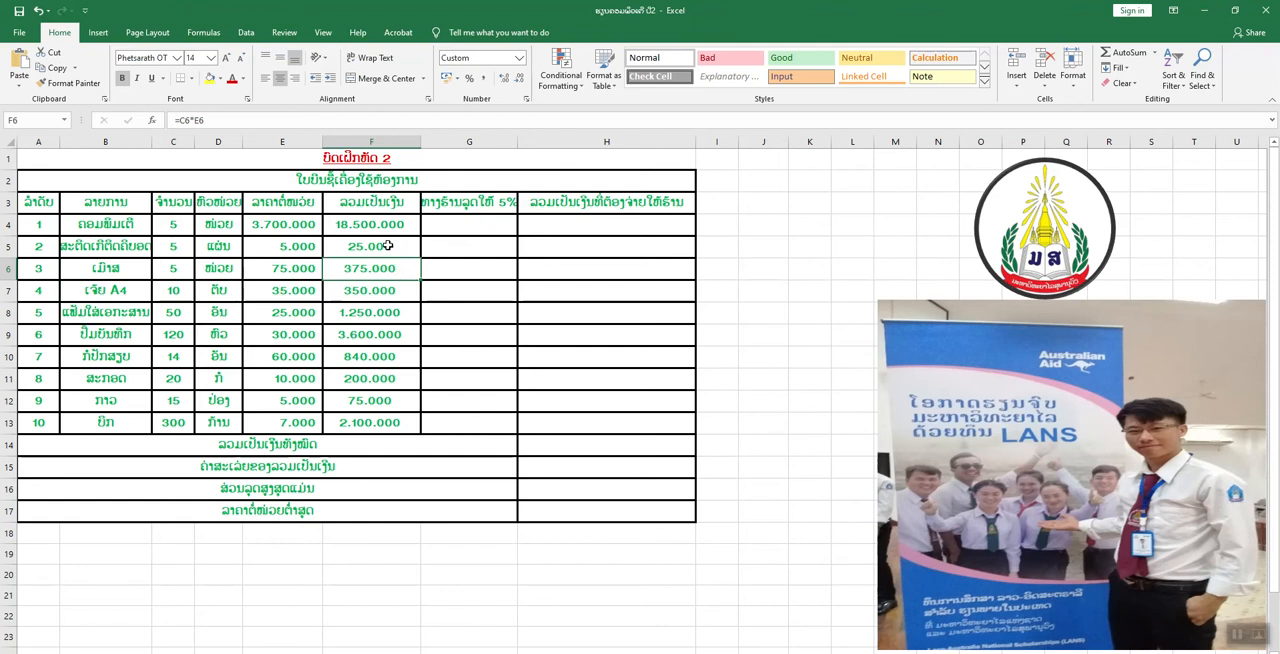
# Calculate the first item's 5% discount in G4 with the formula =F4*5%.
pyautogui.click(475, 225)
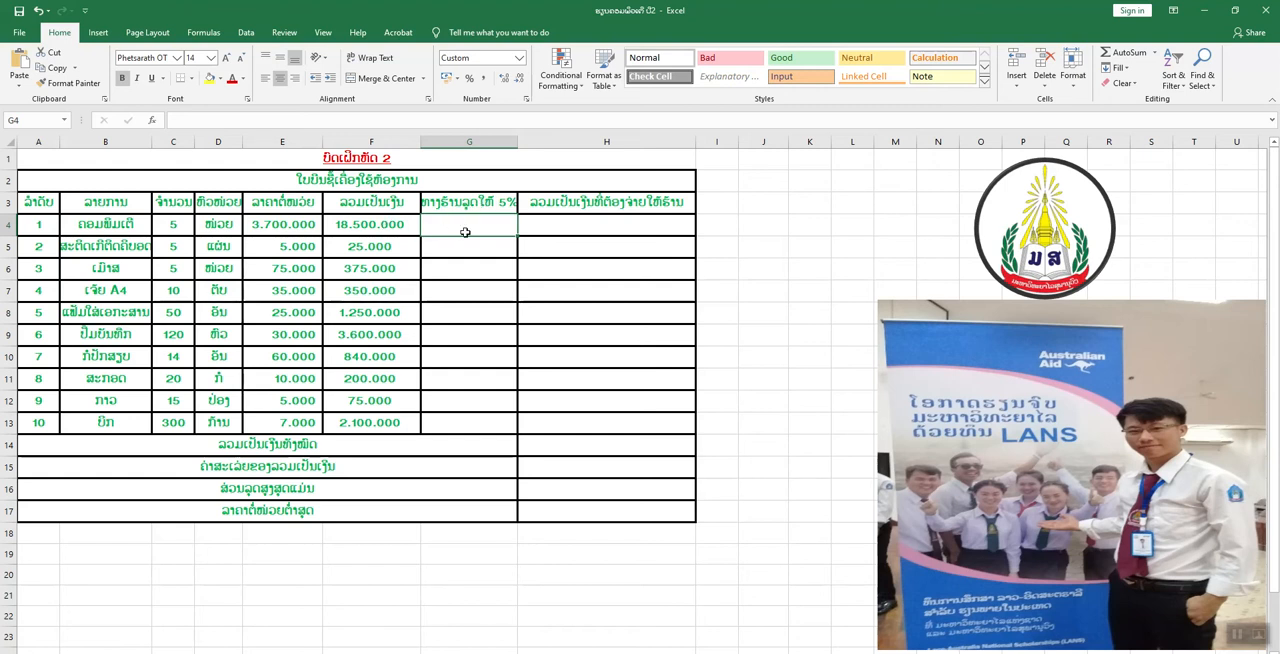
pyautogui.write('=')
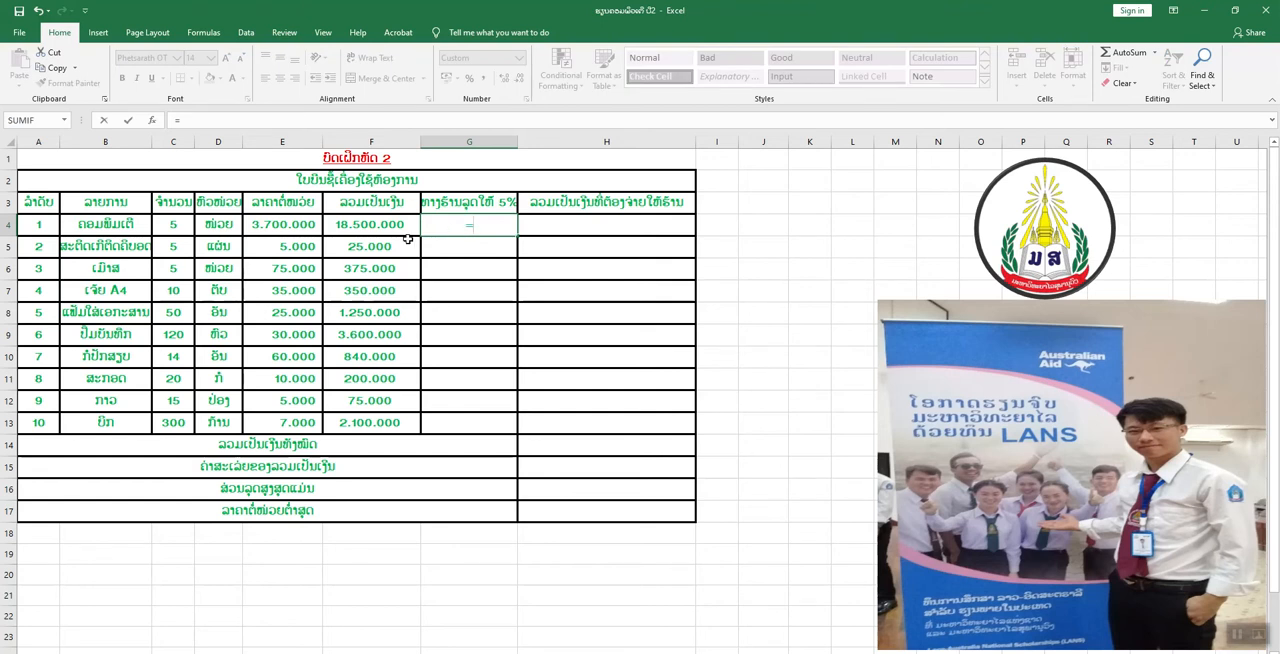
pyautogui.click(378, 226)
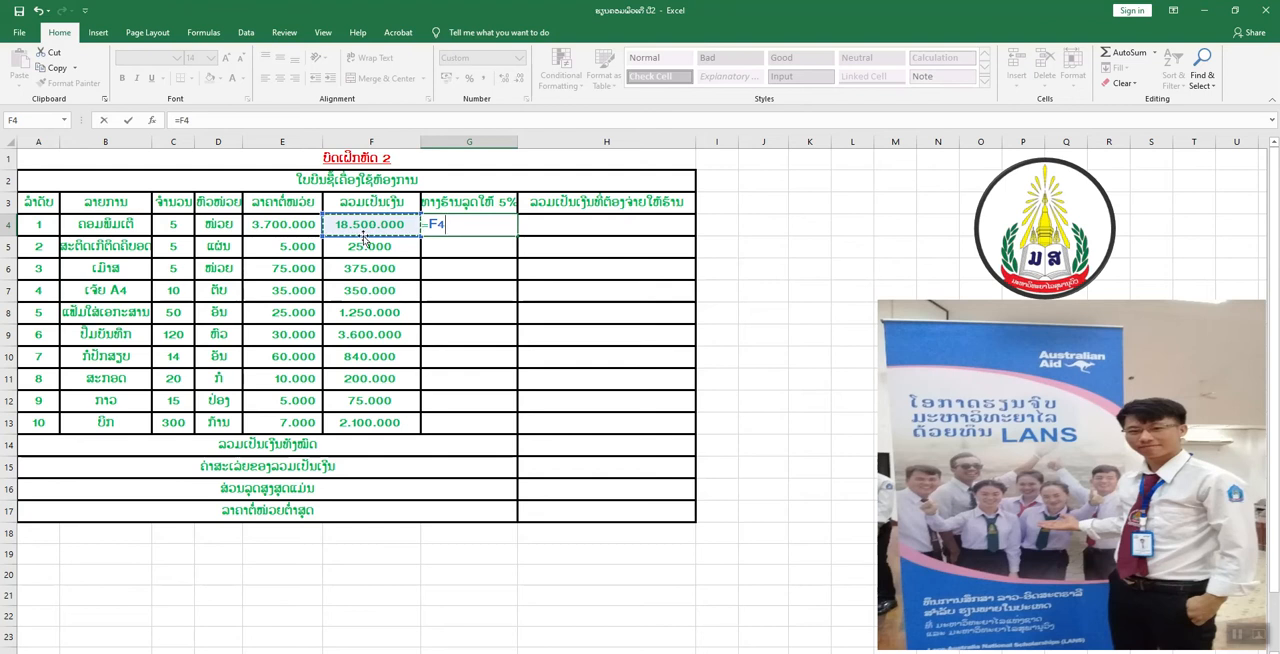
pyautogui.write('*')
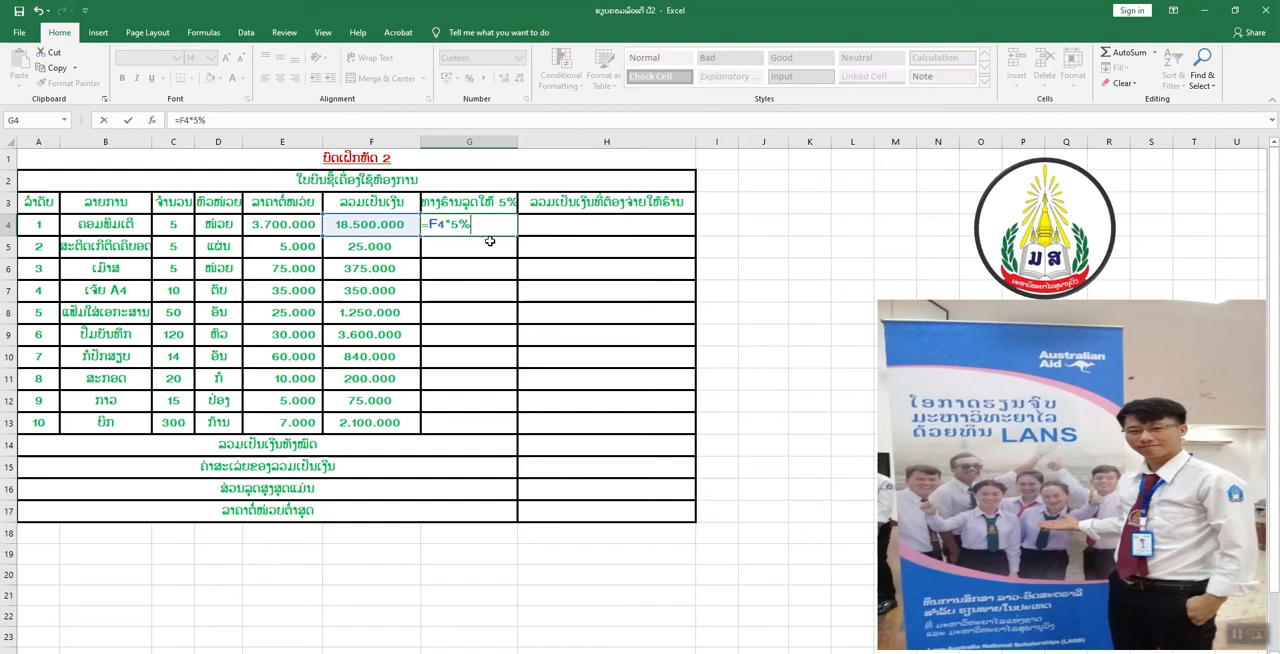
pyautogui.press('Return')
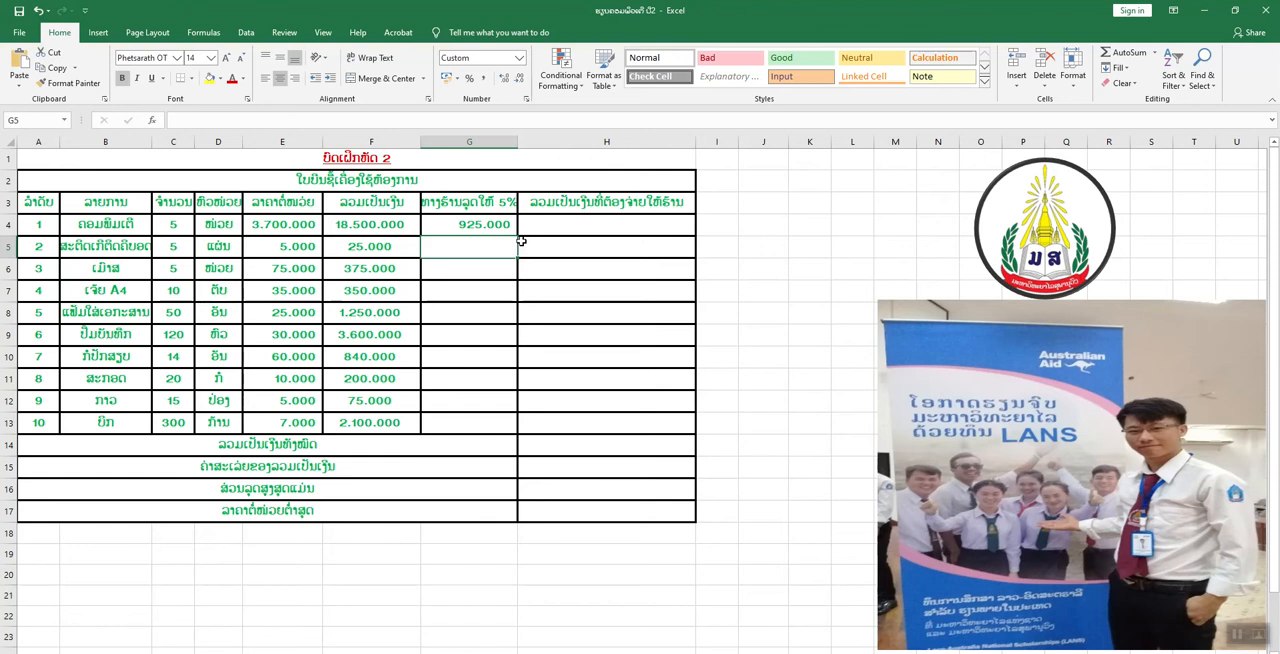
# Try the alternative discount formula =F4*0,05 in the empty cell J4 and clear that cell again.
pyautogui.click(724, 223)
pyautogui.click(758, 223)
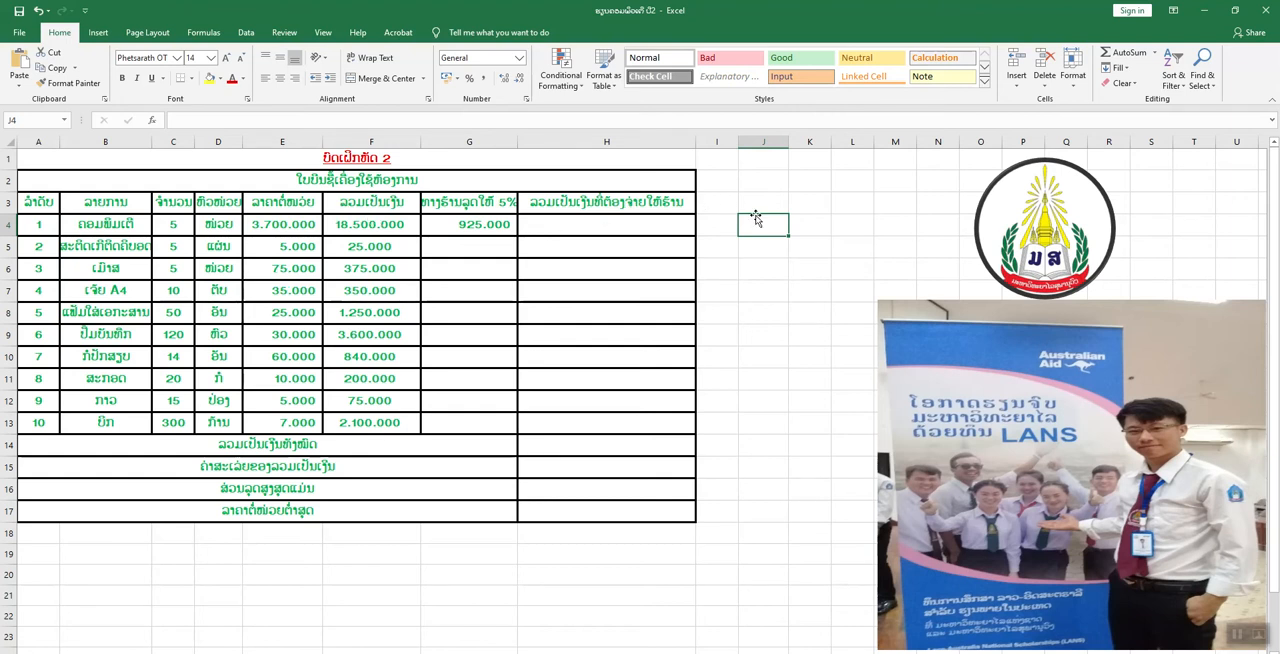
pyautogui.write('=')
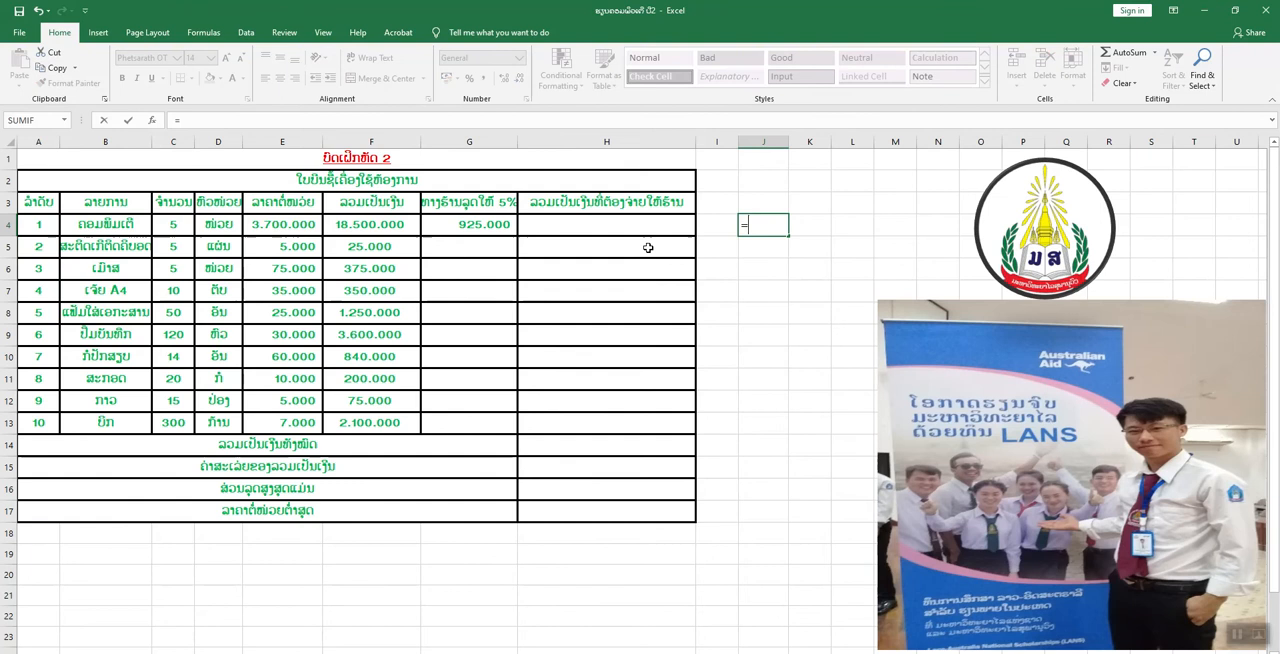
pyautogui.click(370, 224)
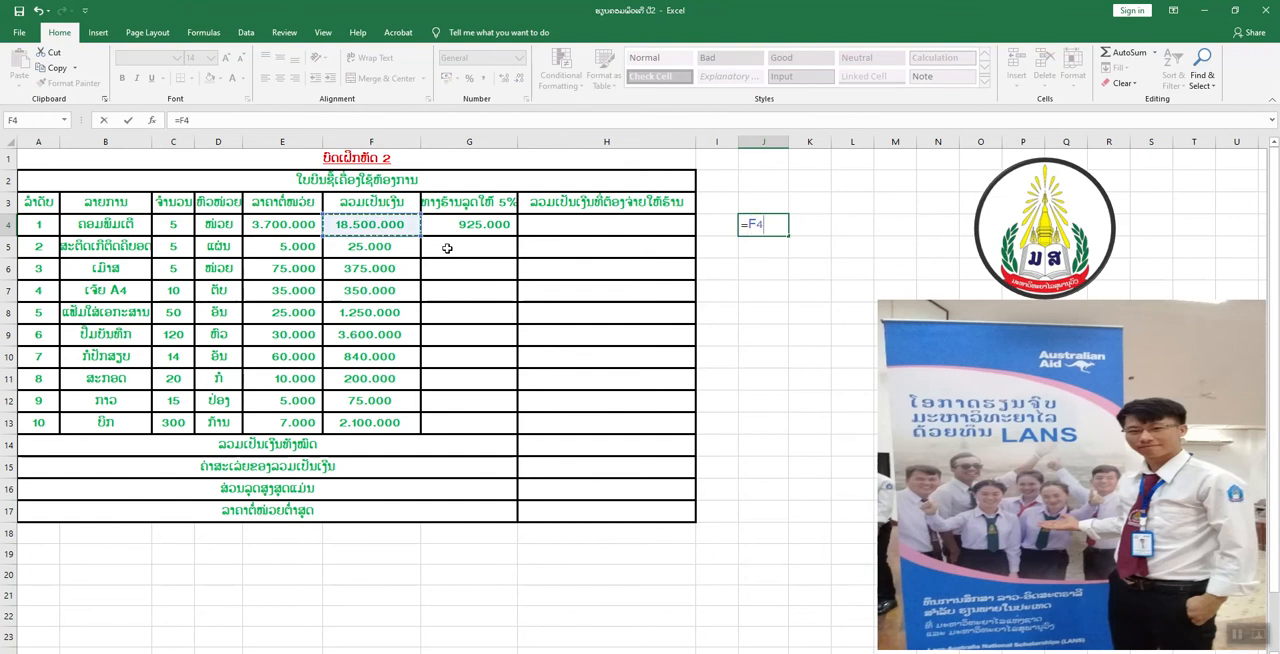
pyautogui.write('*')
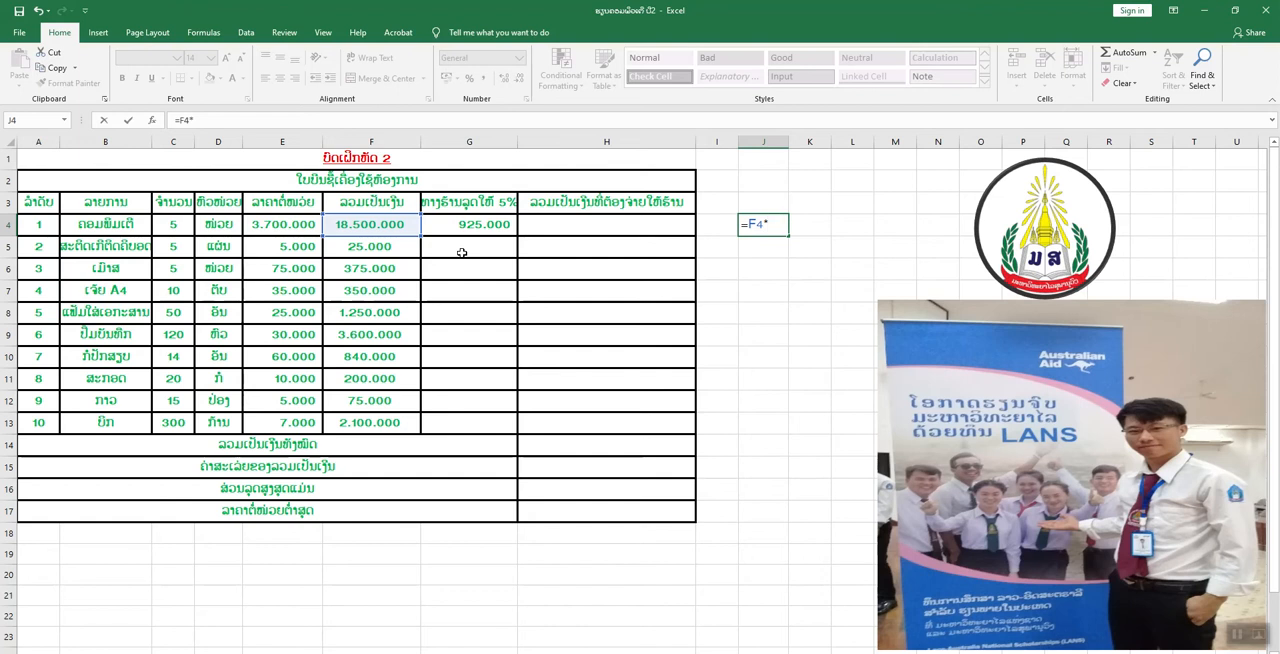
pyautogui.write('0,05')
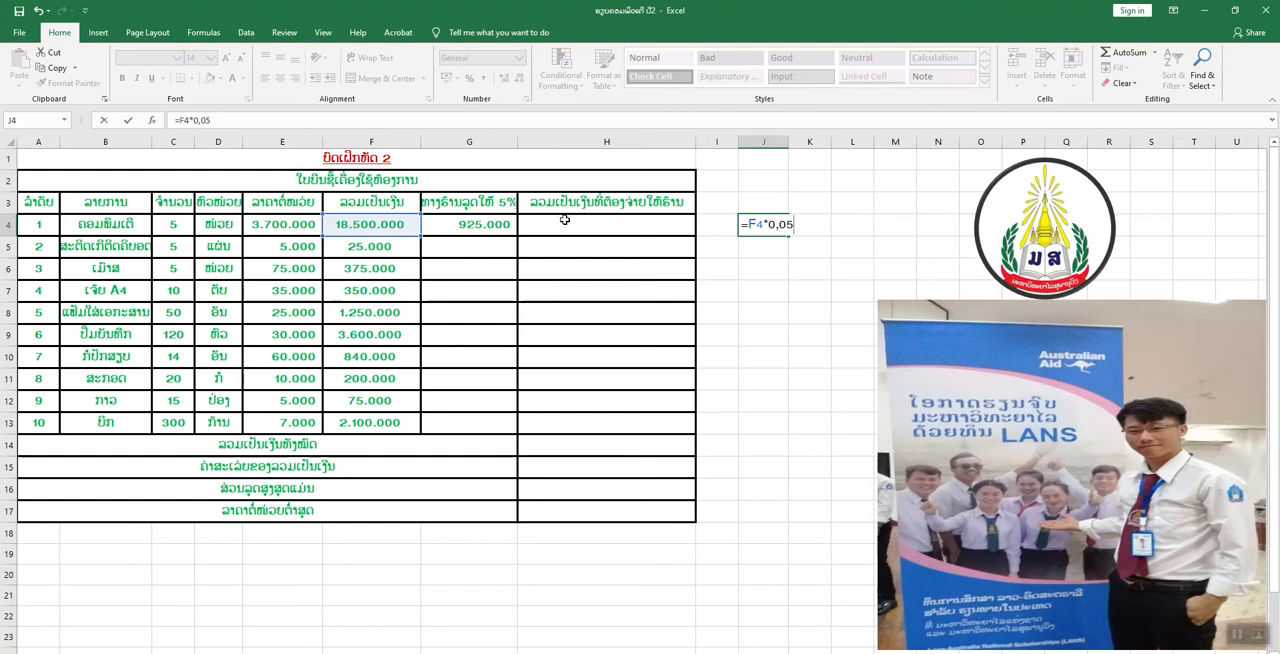
pyautogui.press('Return')
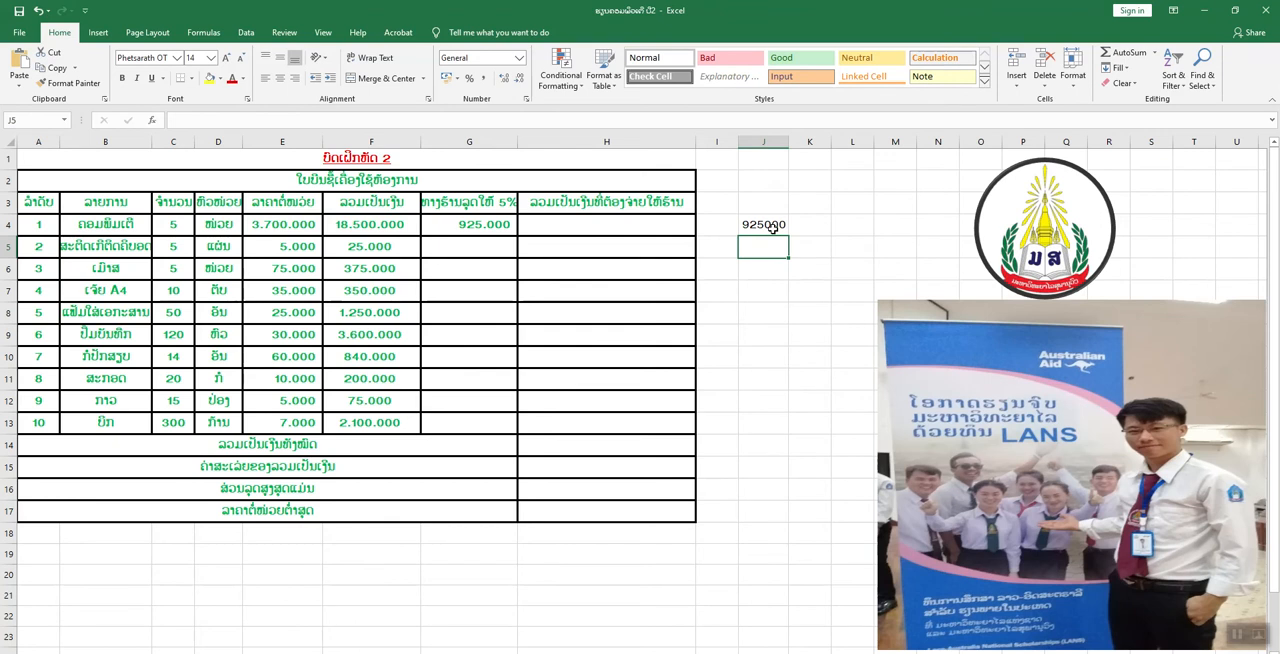
pyautogui.click(772, 225)
pyautogui.doubleClick(773, 225)
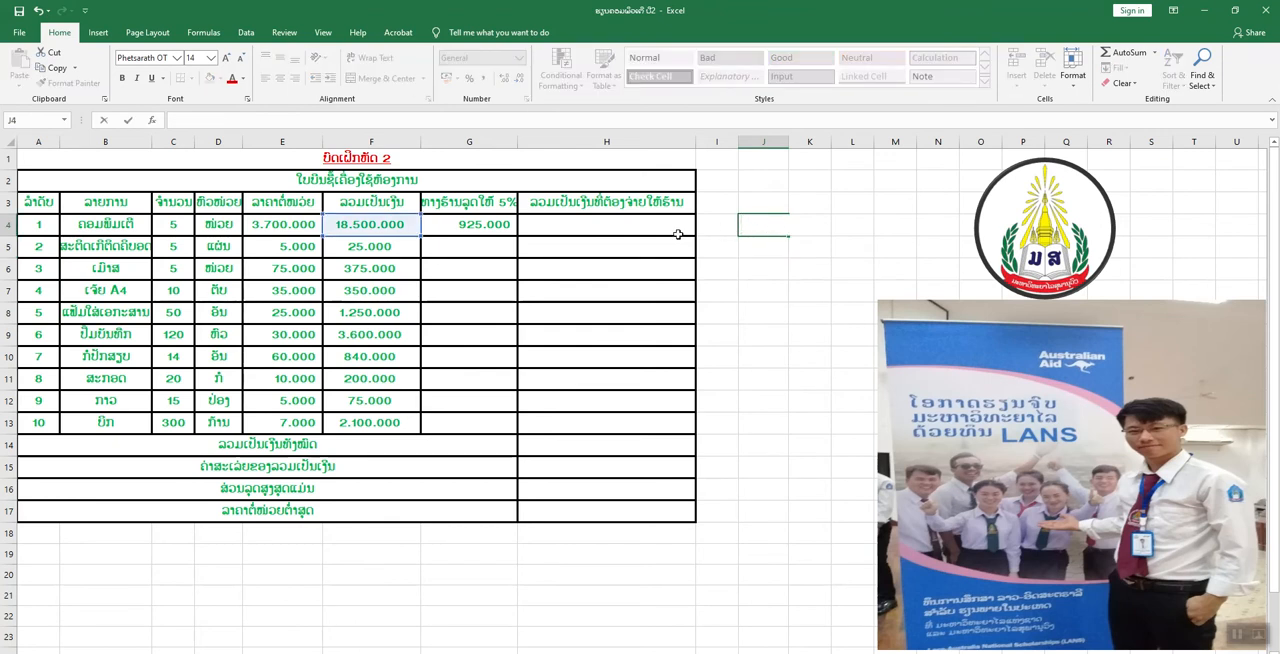
pyautogui.click(491, 250)
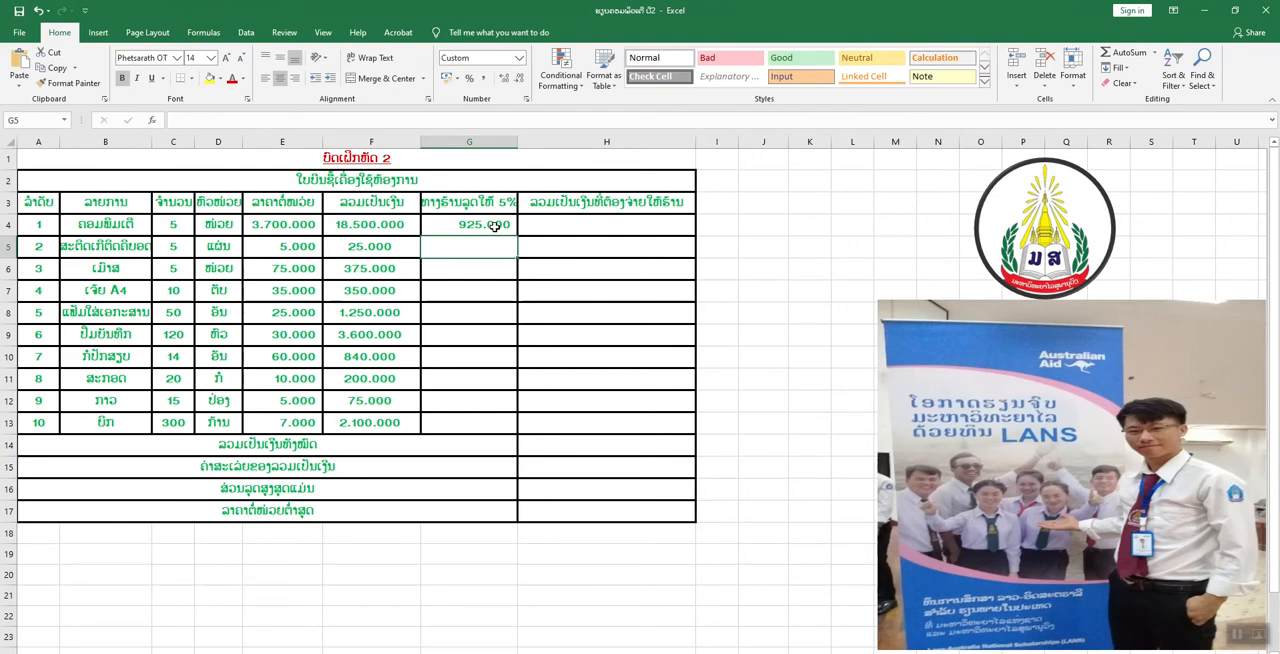
# Fill the 5% discount formula from G4 down through G13.
pyautogui.click(495, 226)
pyautogui.moveTo(517, 232); pyautogui.dragTo(506, 422)
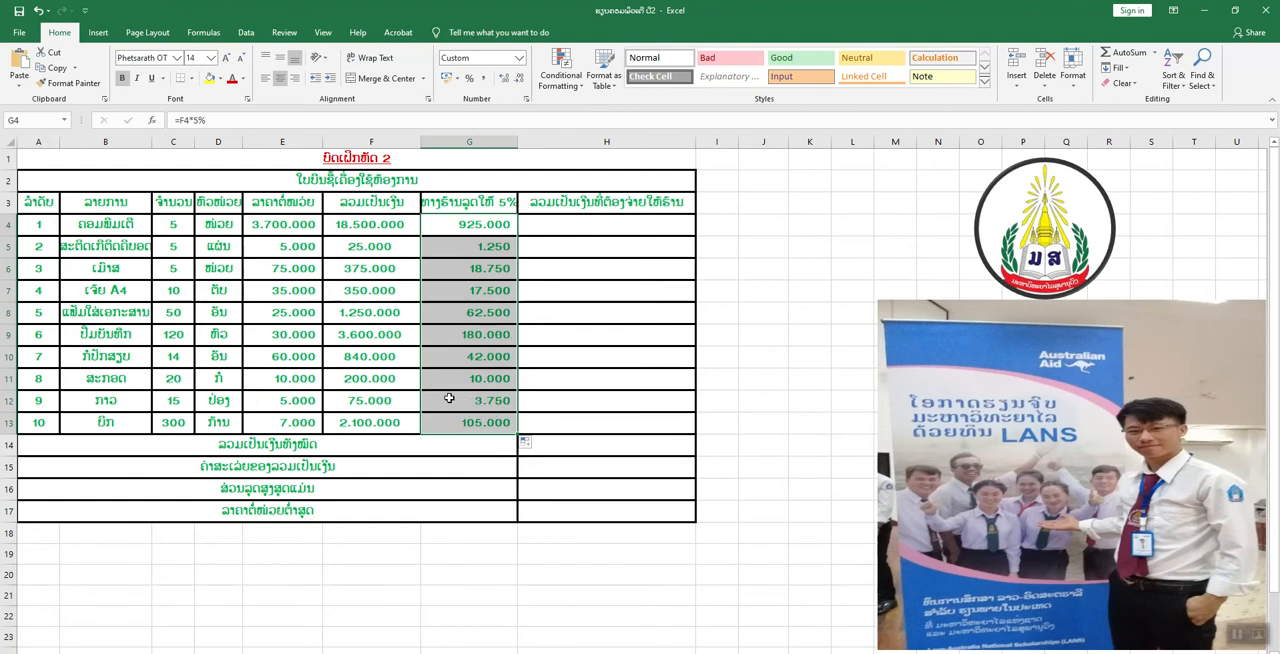
# Calculate the amounts payable to the shop by entering =F4-G4 in H4 and filling it down through H13.
pyautogui.click(594, 232)
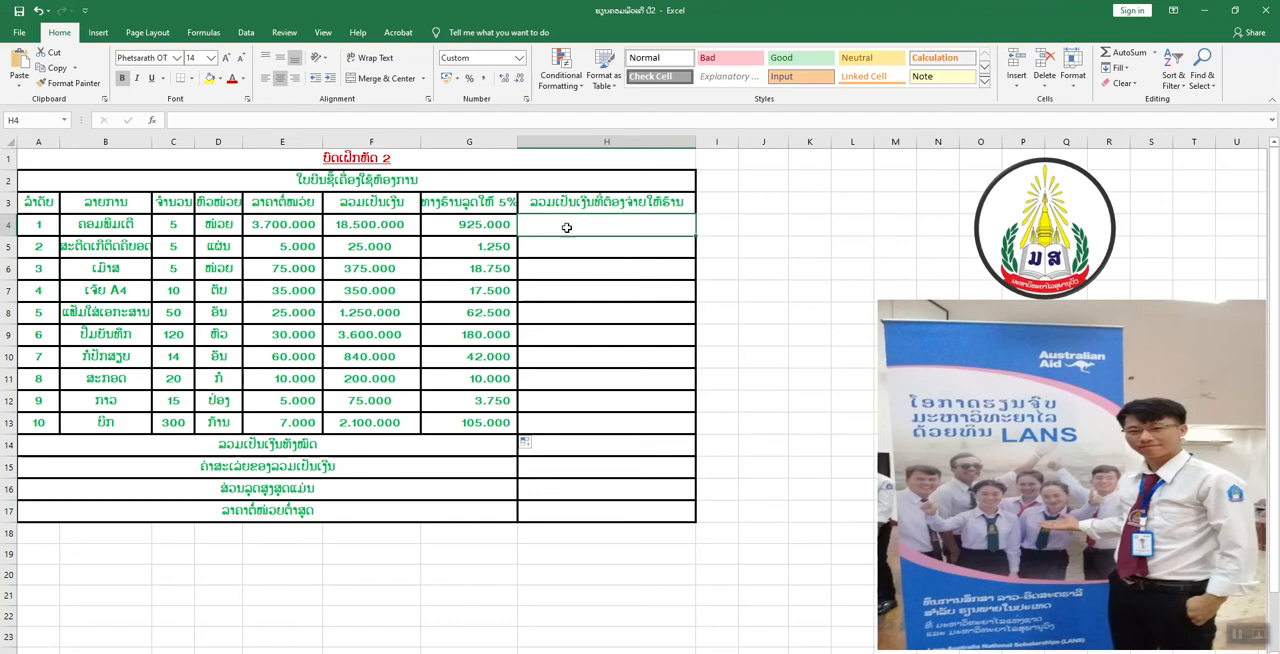
pyautogui.write('=')
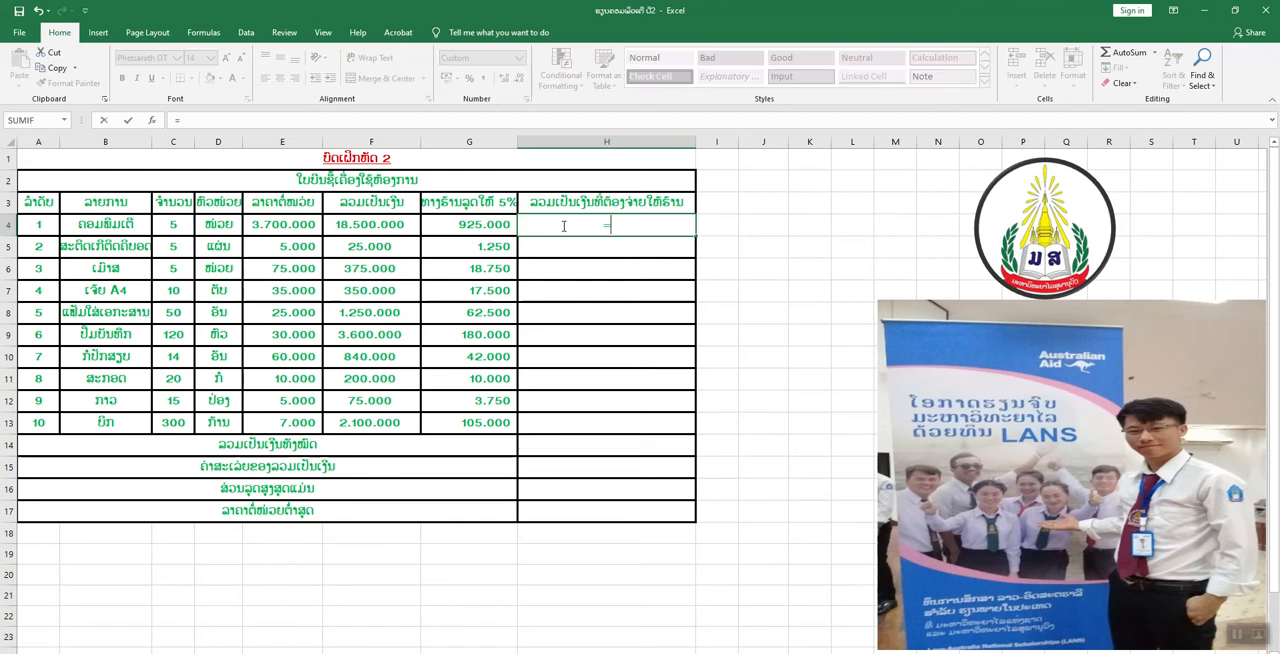
pyautogui.click(391, 226)
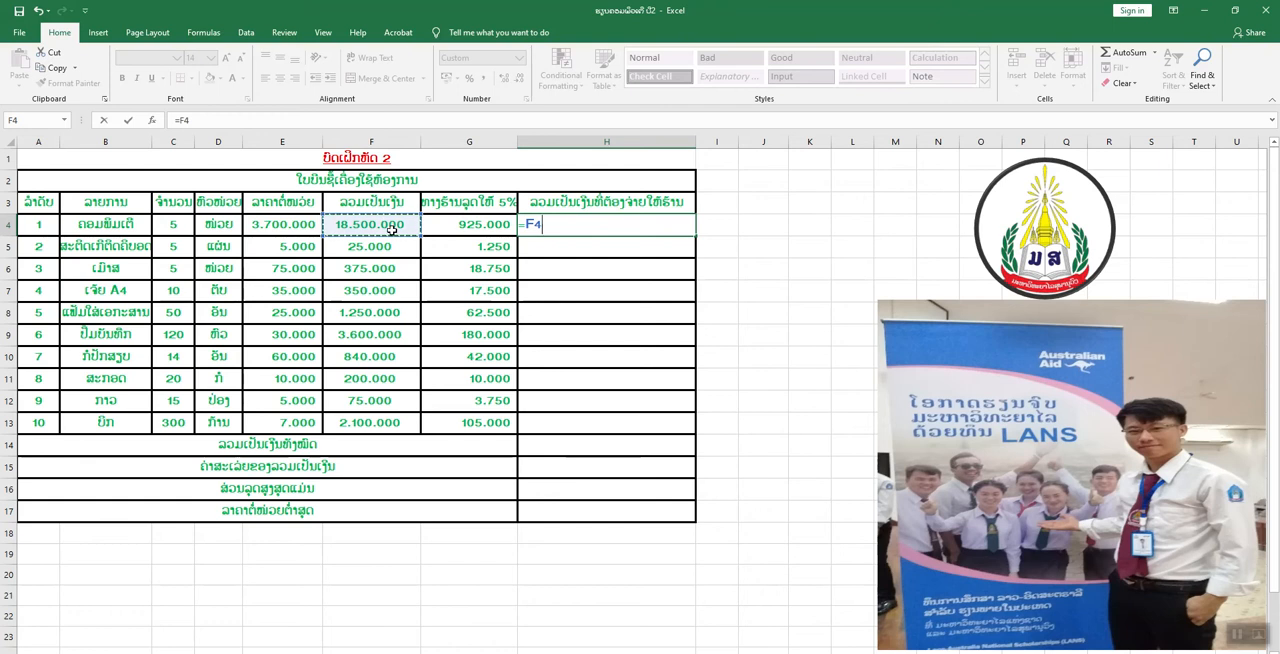
pyautogui.write('-')
pyautogui.click(463, 227)
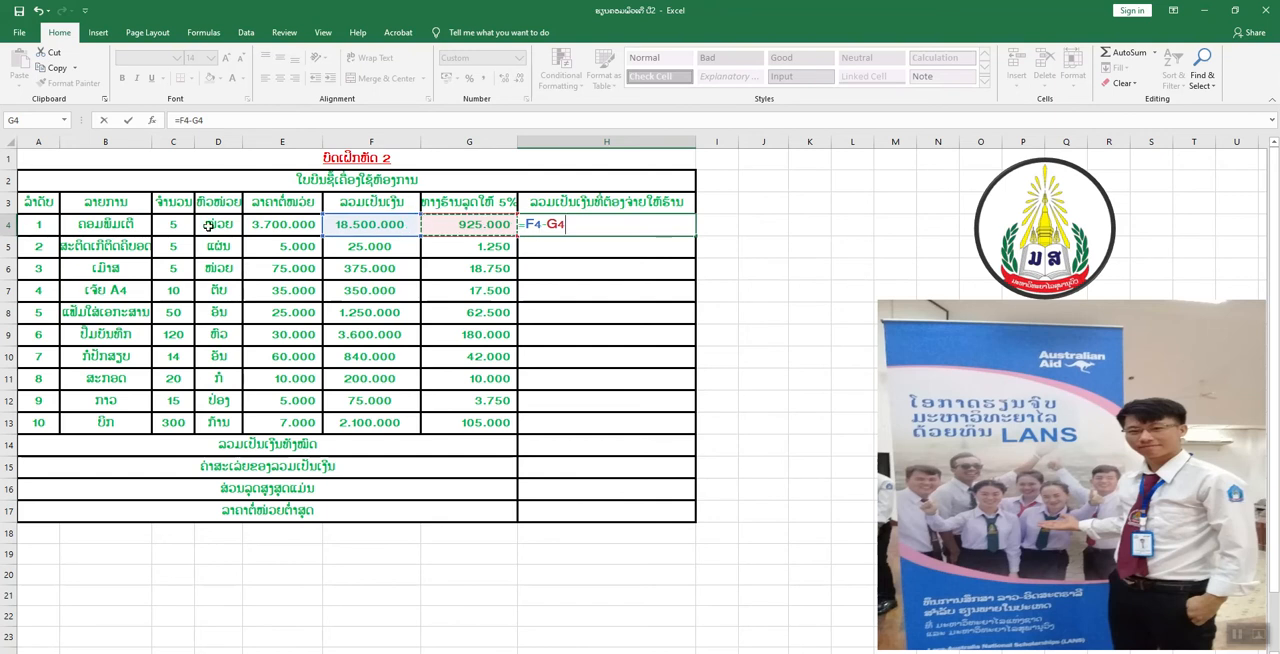
pyautogui.press('Return')
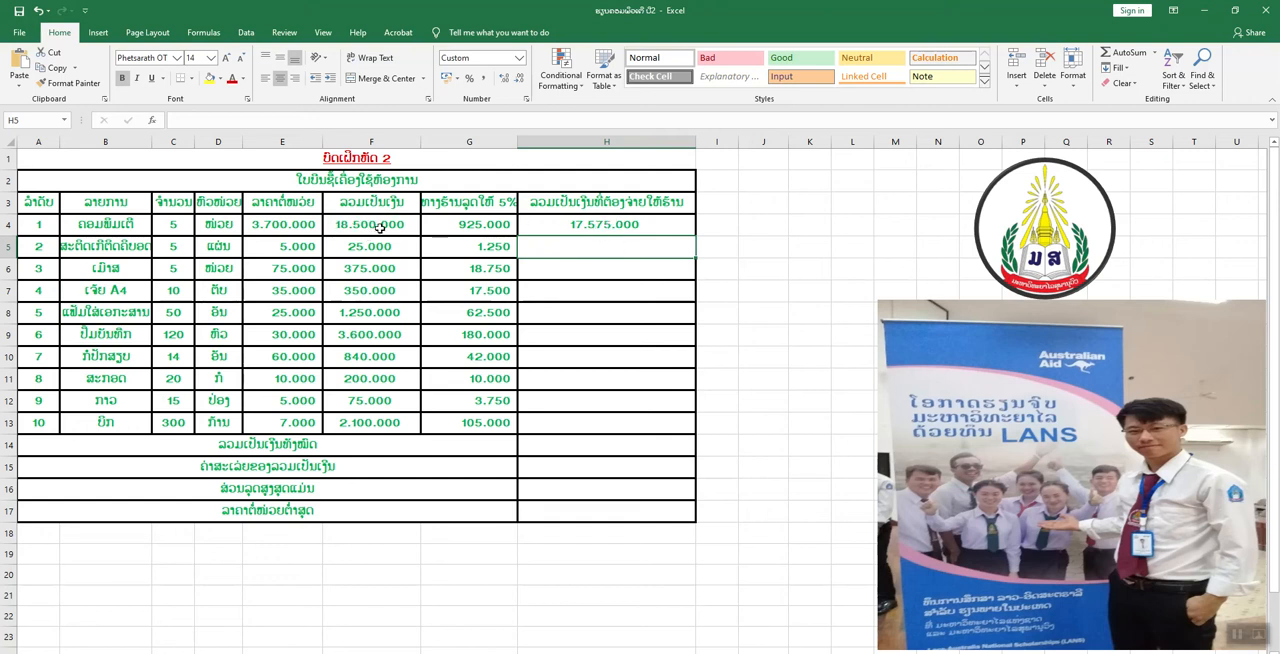
pyautogui.click(641, 227)
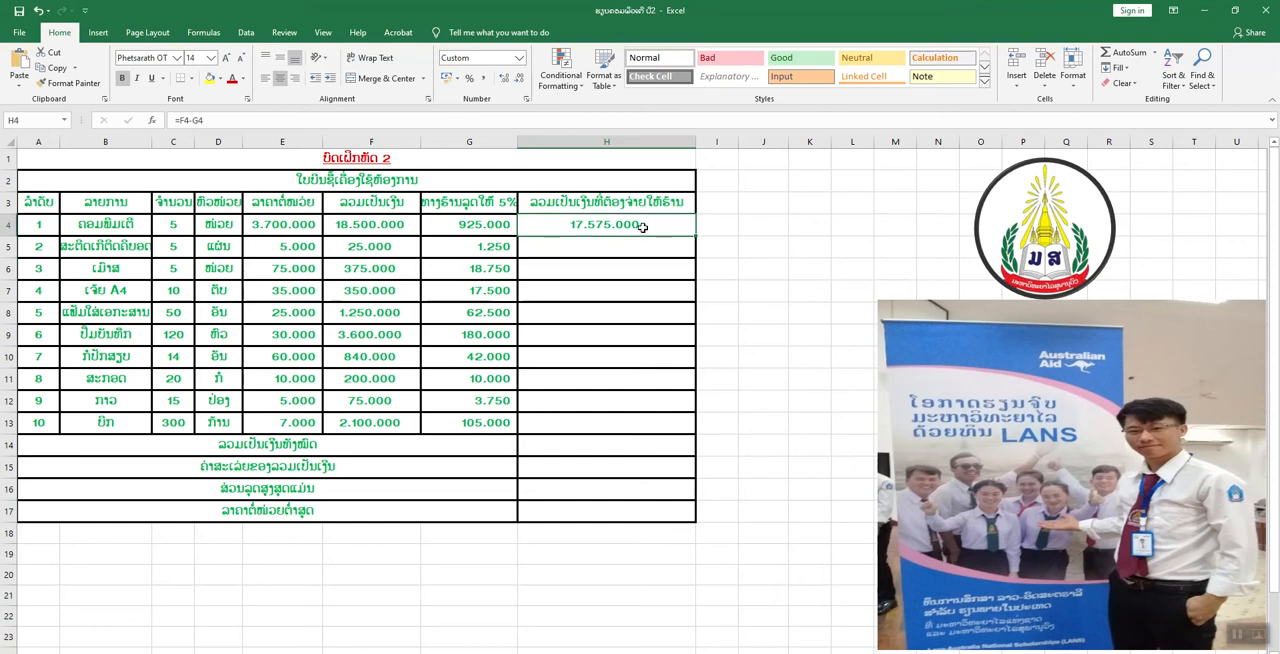
pyautogui.moveTo(695, 236); pyautogui.dragTo(697, 436)
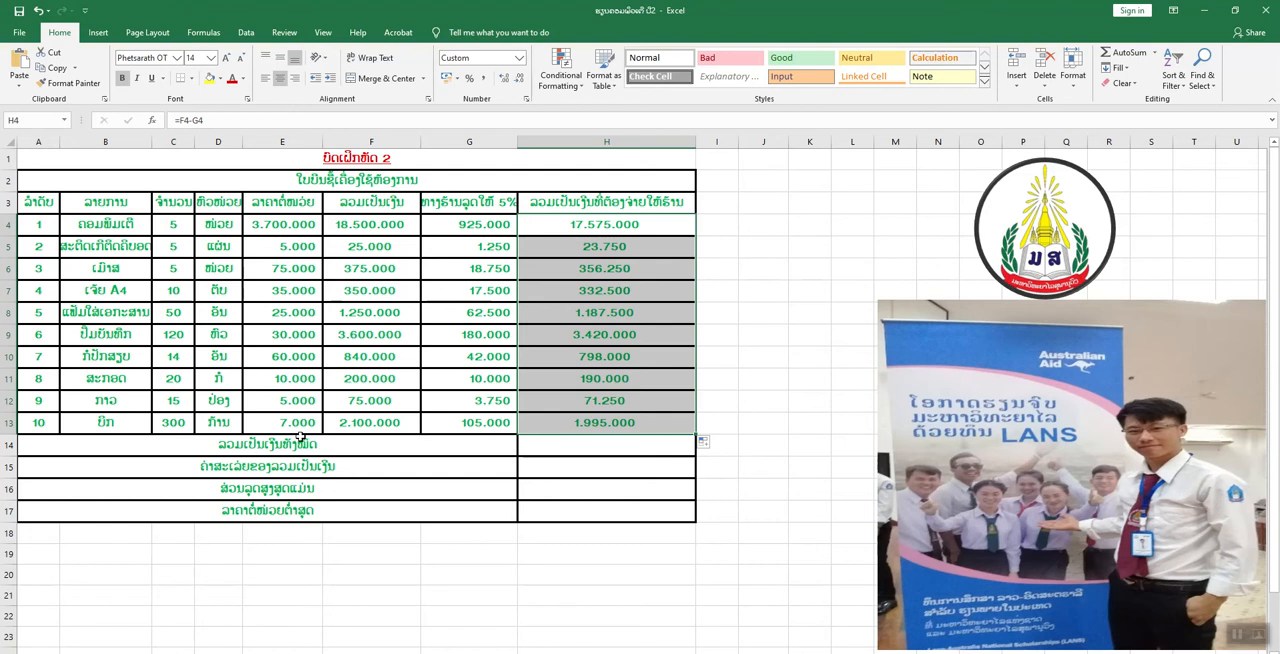
# Total the amounts payable in H14 using AutoSum over H4:H13.
pyautogui.click(567, 455)
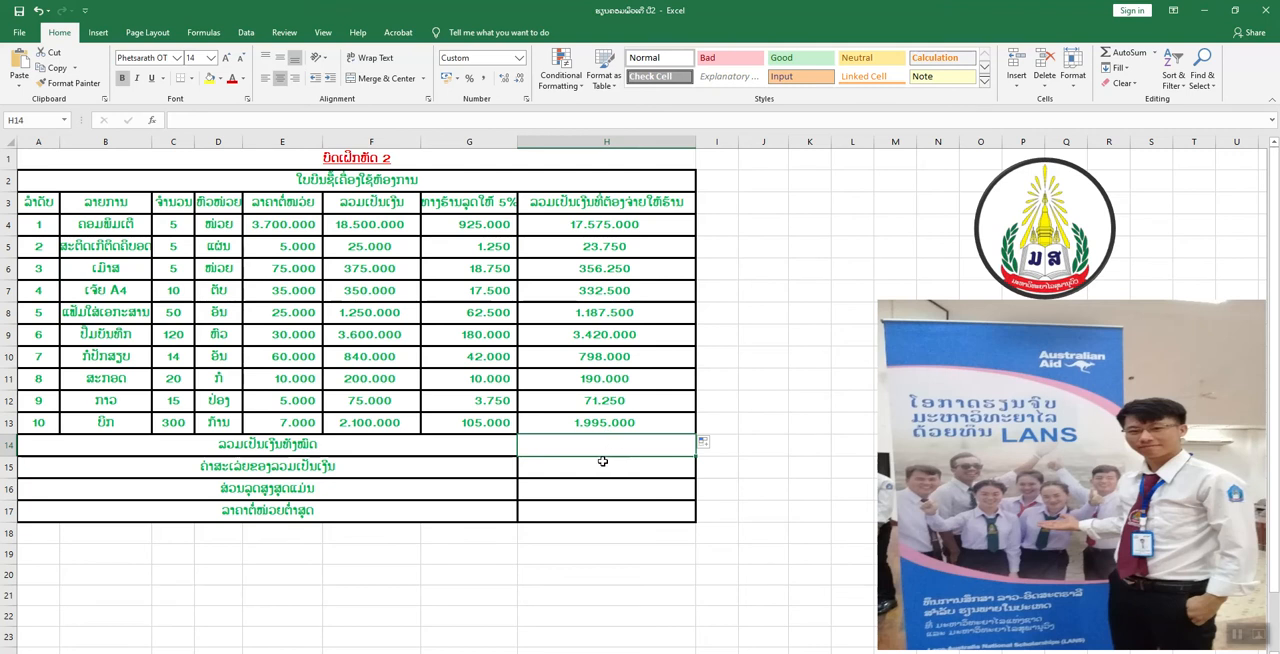
pyautogui.click(1130, 53)
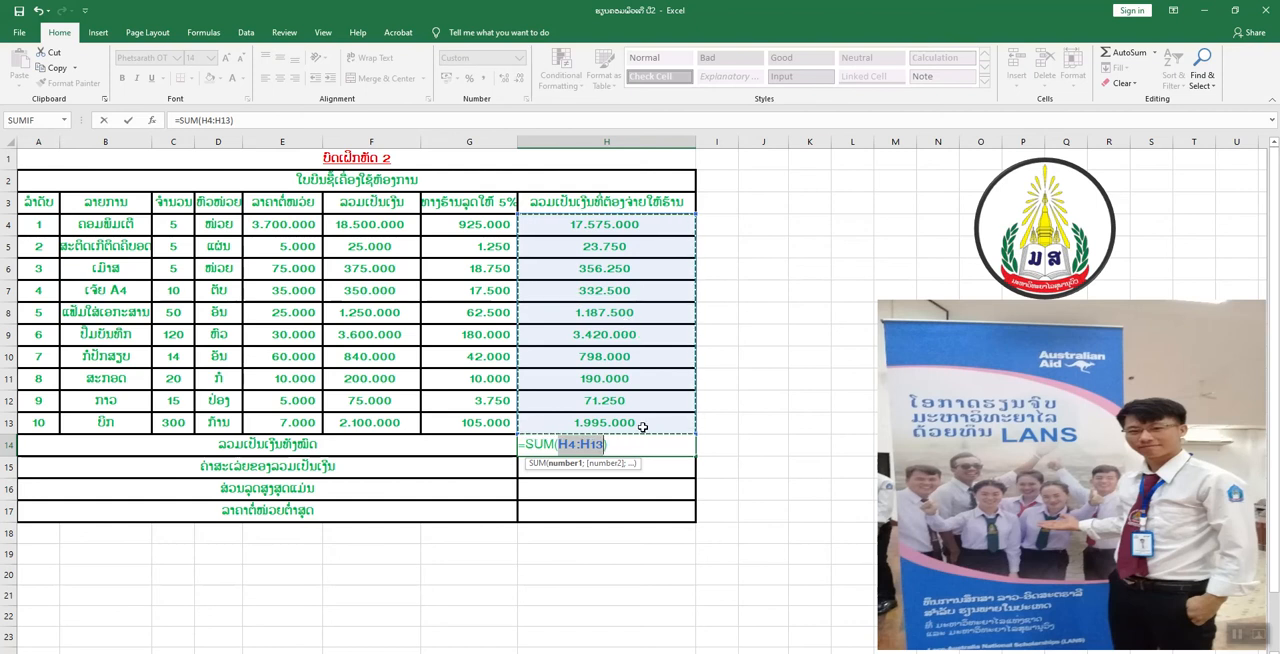
pyautogui.press('Return')
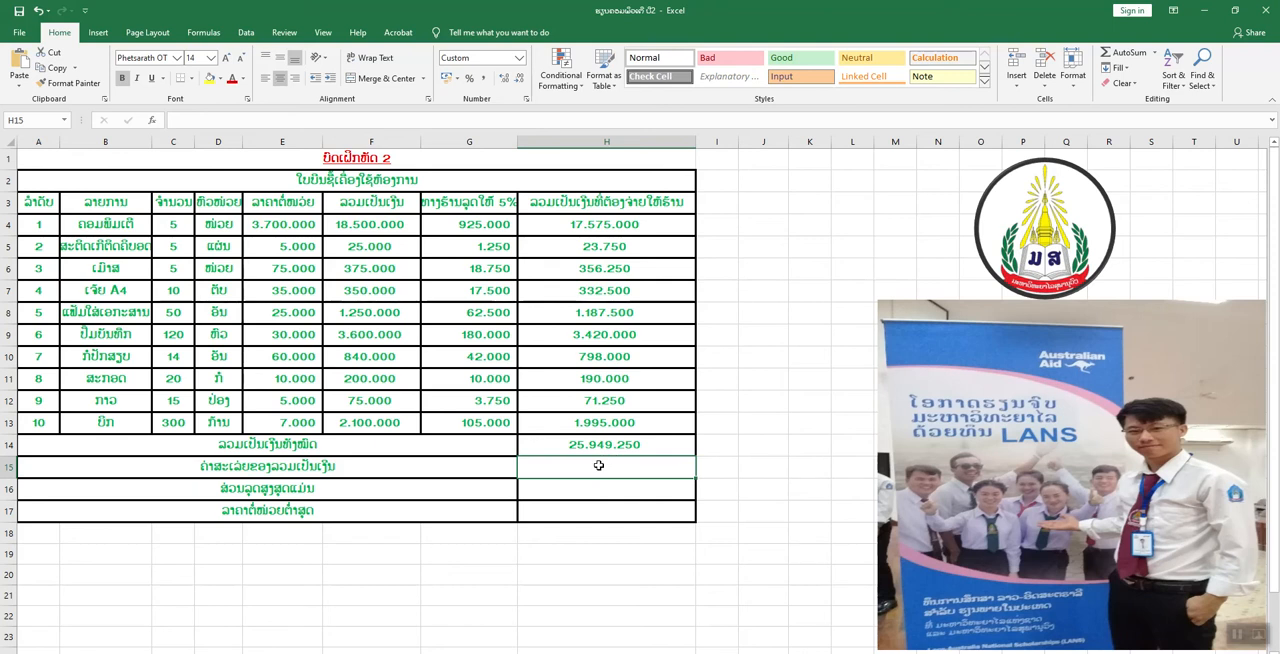
# Calculate the average of the item totals in H15 with the formula =AVERAGE(F4:F13).
pyautogui.write('=')
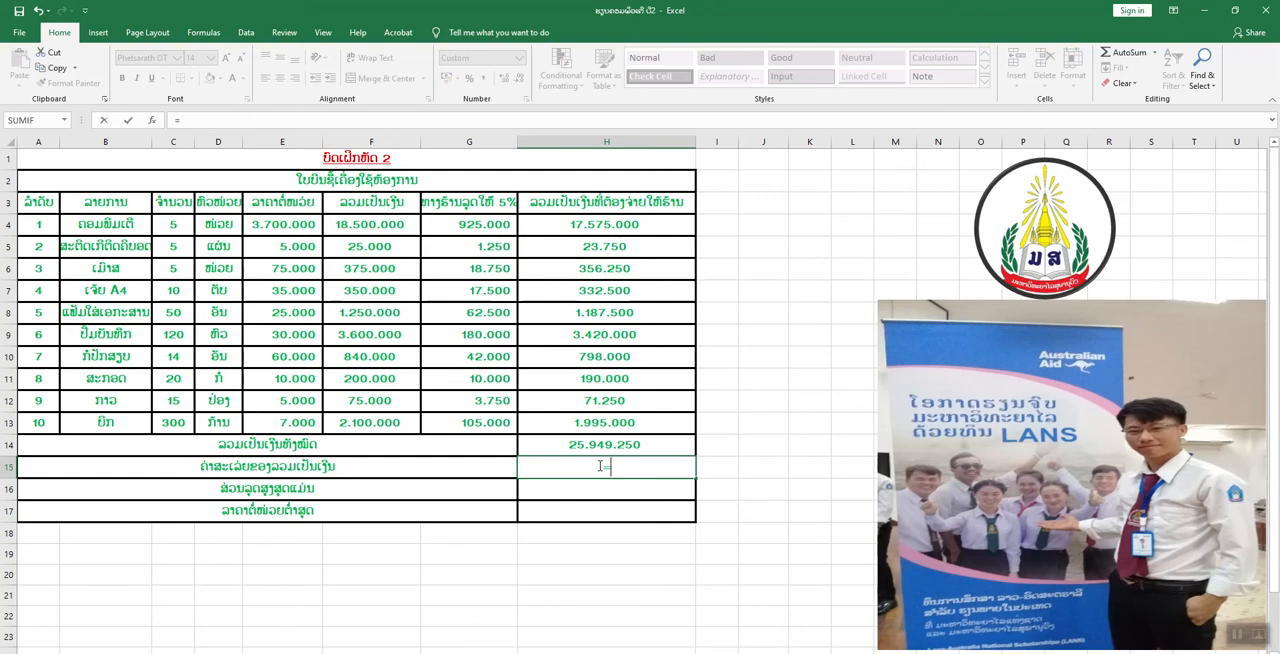
pyautogui.write('v')
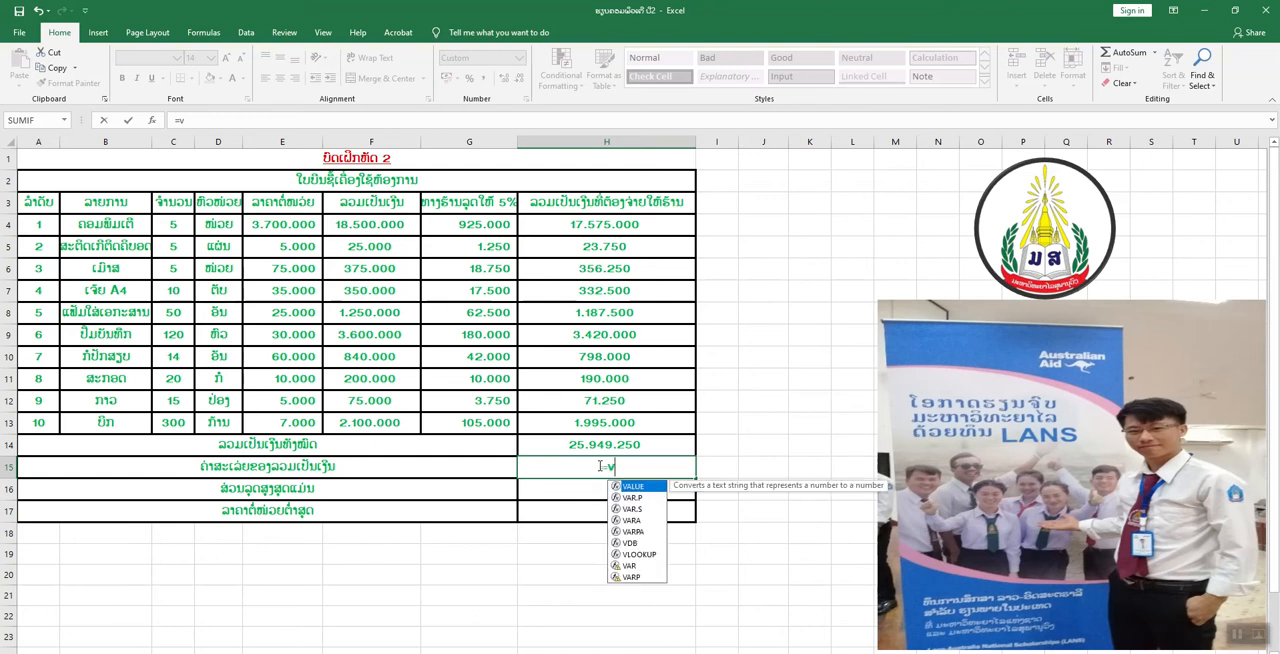
pyautogui.press('BackSpace')
pyautogui.write('ave')
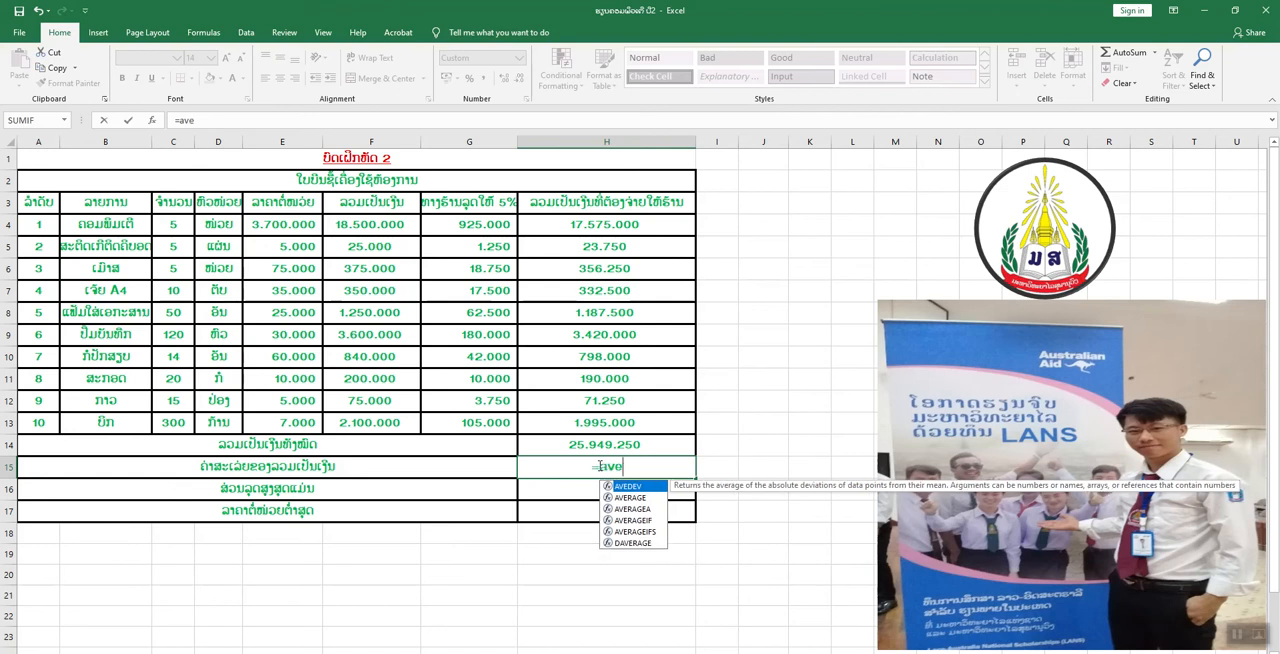
pyautogui.write('a')
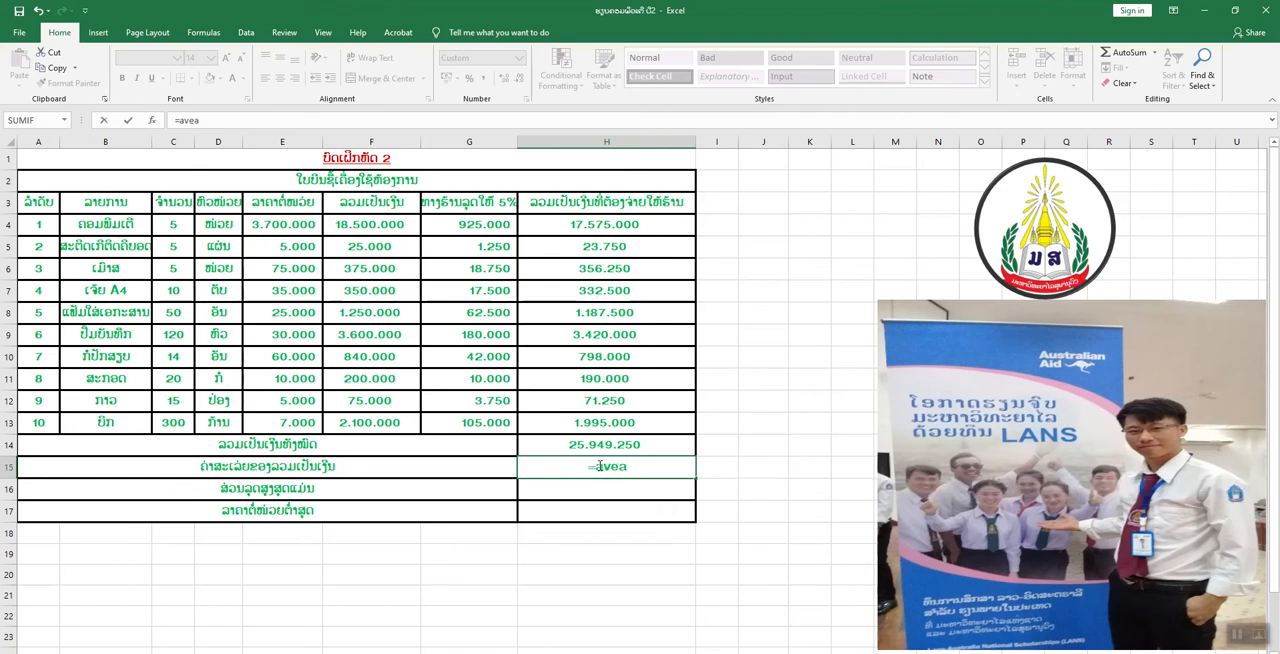
pyautogui.press('BackSpace')
pyautogui.write('r')
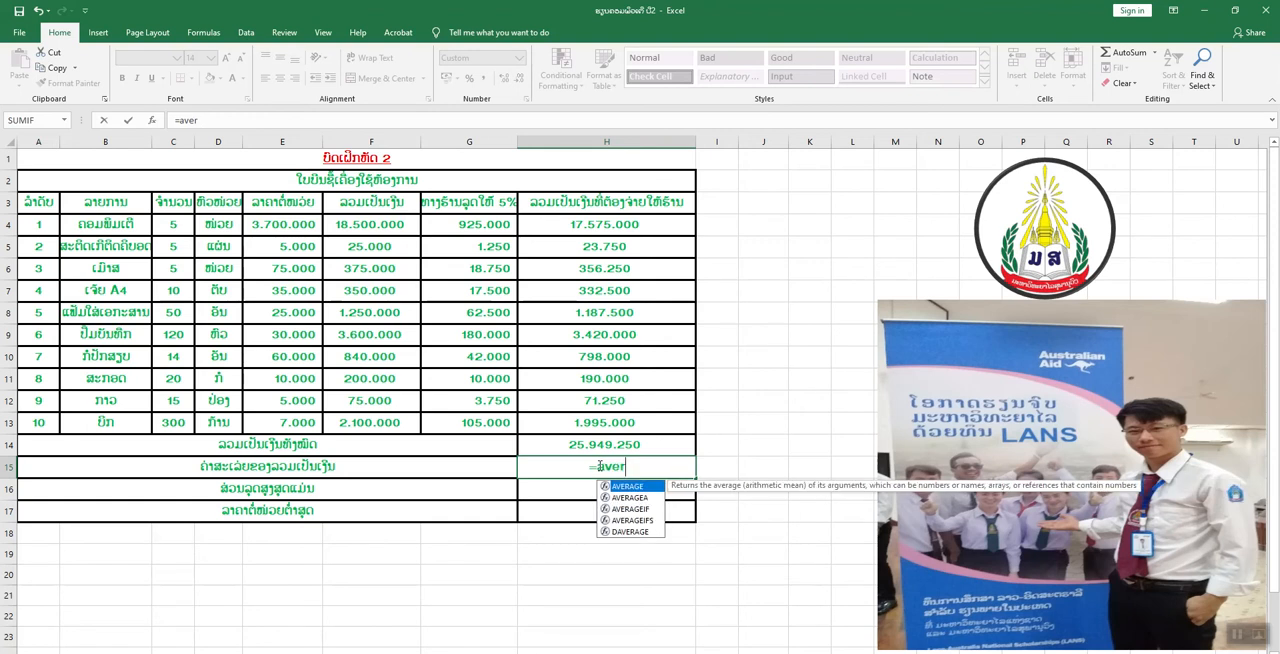
pyautogui.write('age')
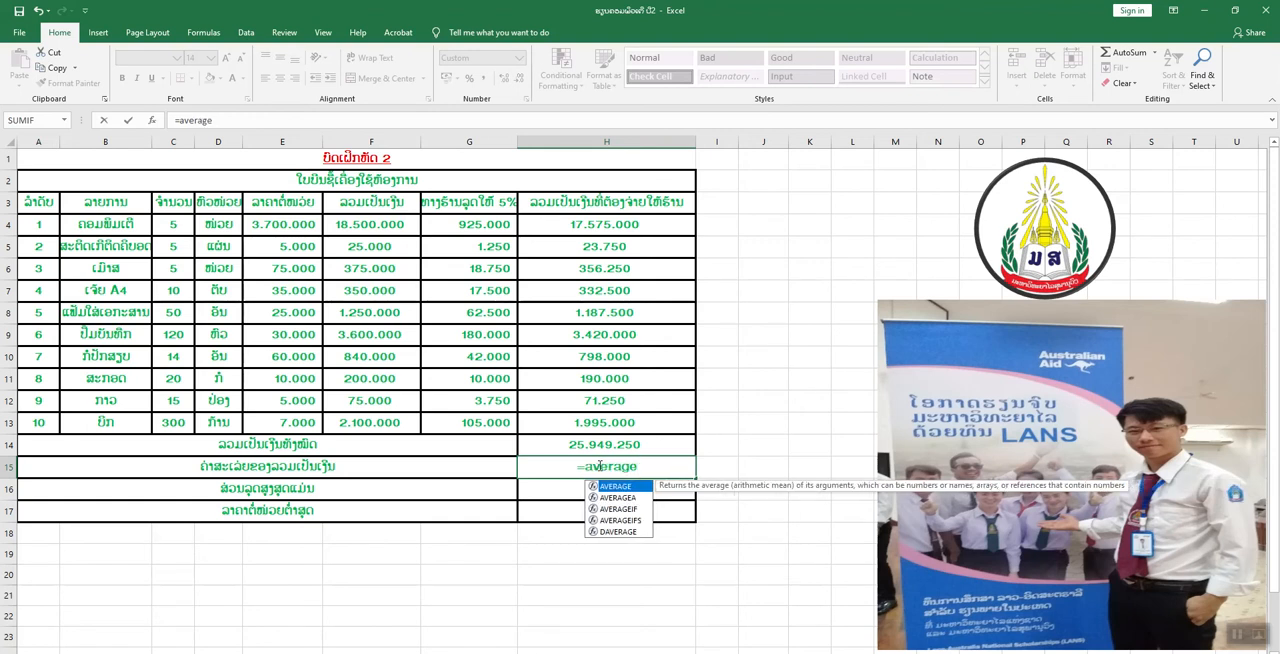
pyautogui.write('(')
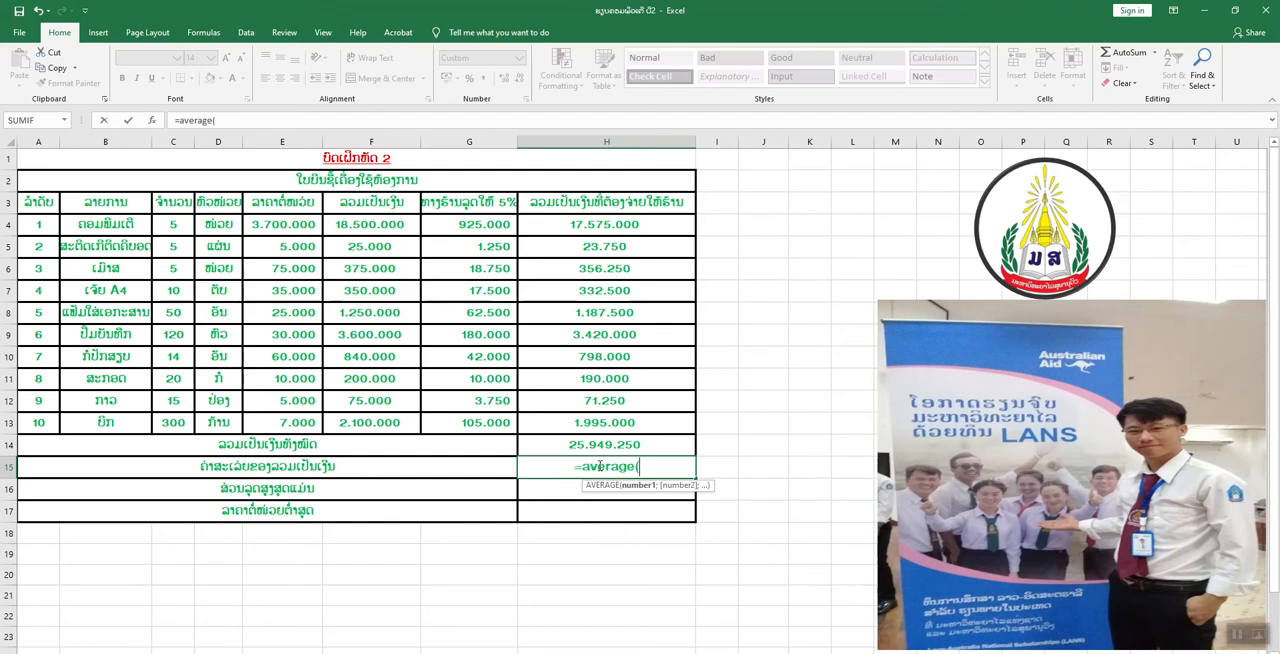
pyautogui.click(366, 220)
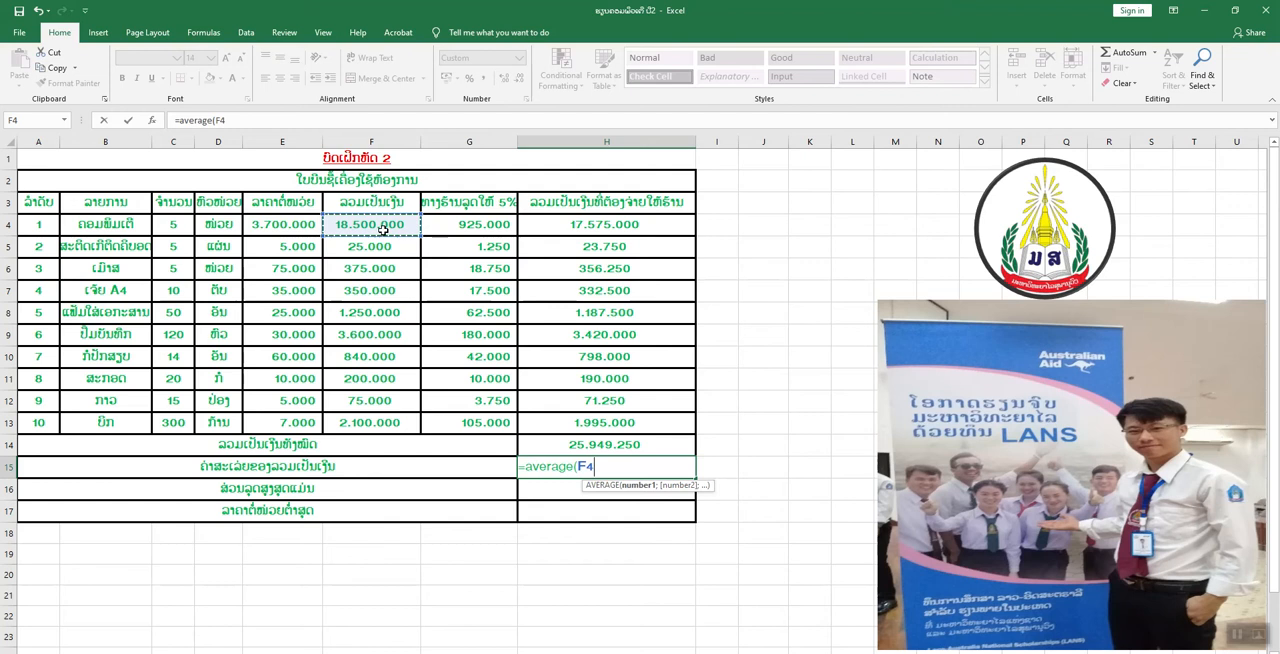
pyautogui.moveTo(383, 230); pyautogui.dragTo(372, 430)
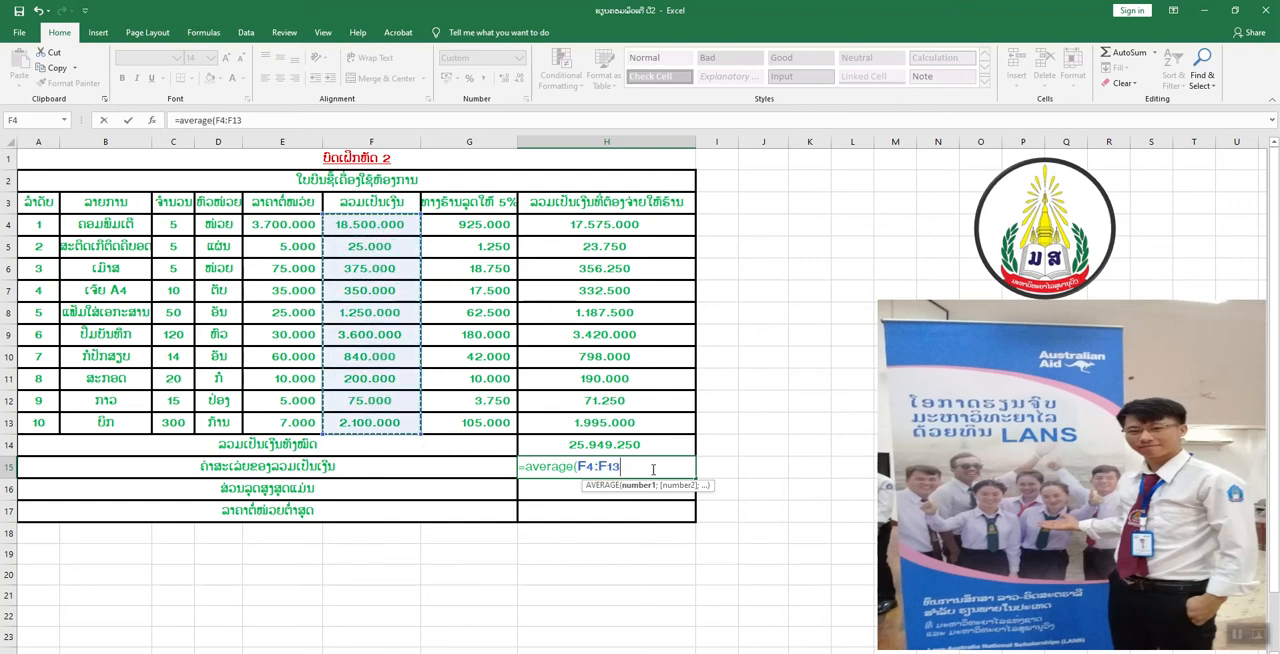
pyautogui.write(')')
pyautogui.press('Return')
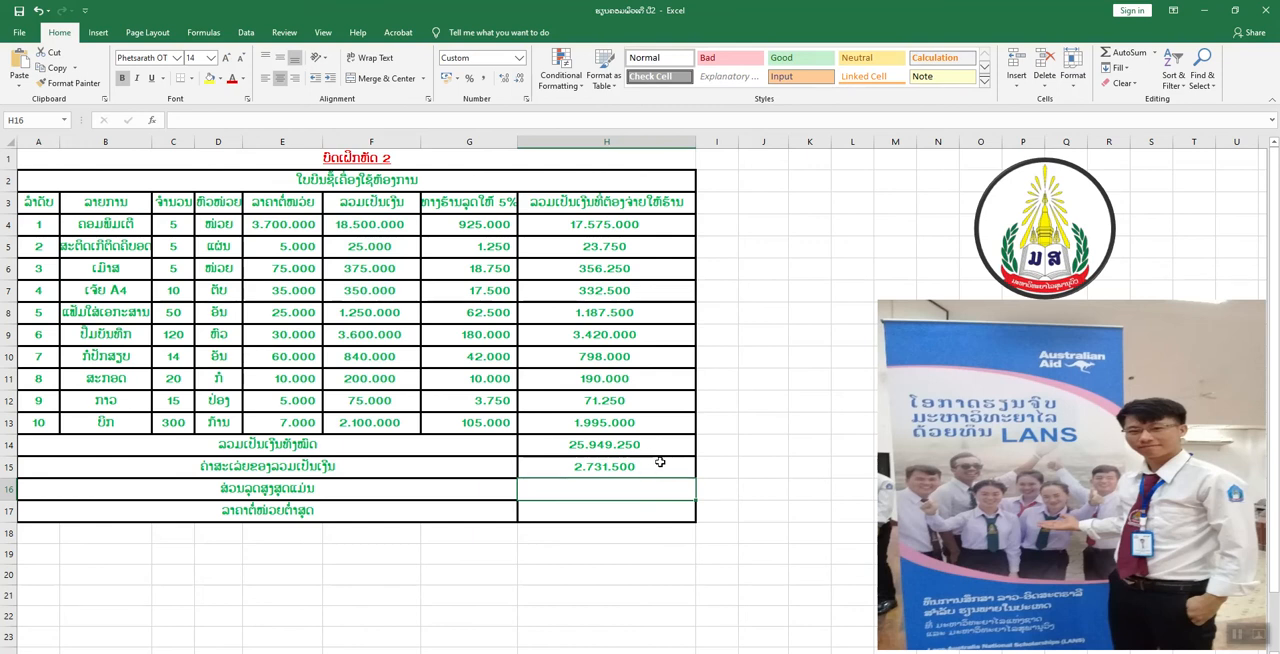
# Try the built-in Average function over F4:F13 in the empty cell I15 and clear that cell again.
pyautogui.click(725, 471)
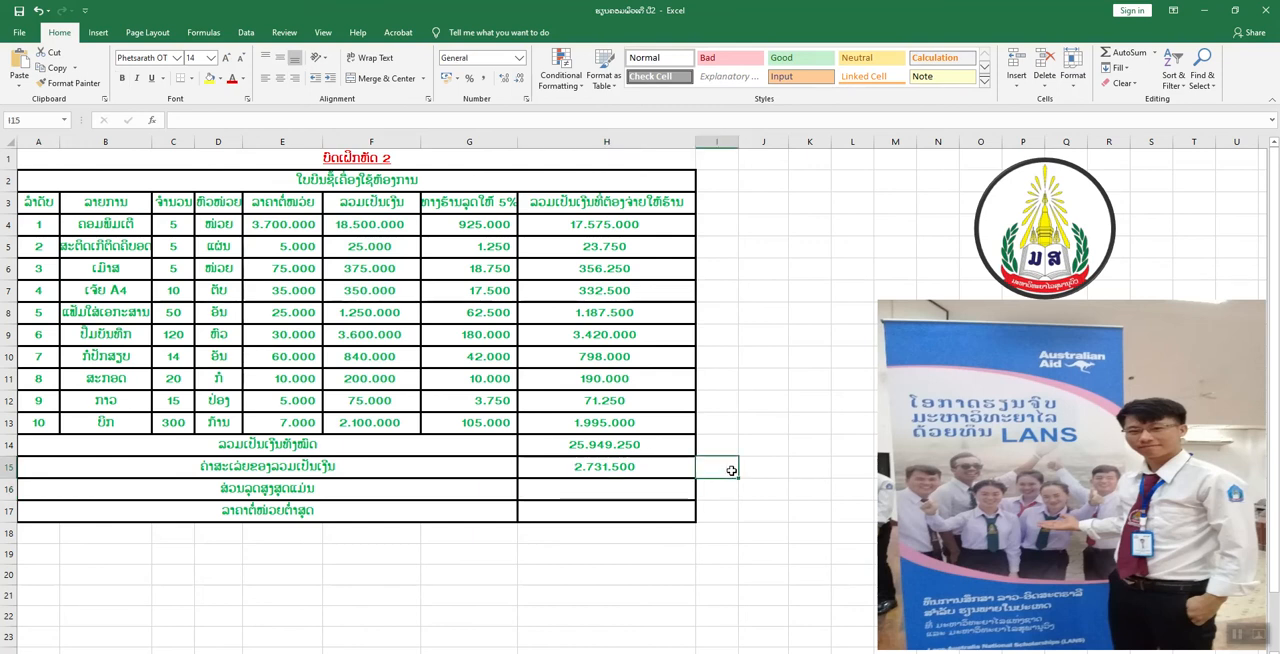
pyautogui.click(1155, 56)
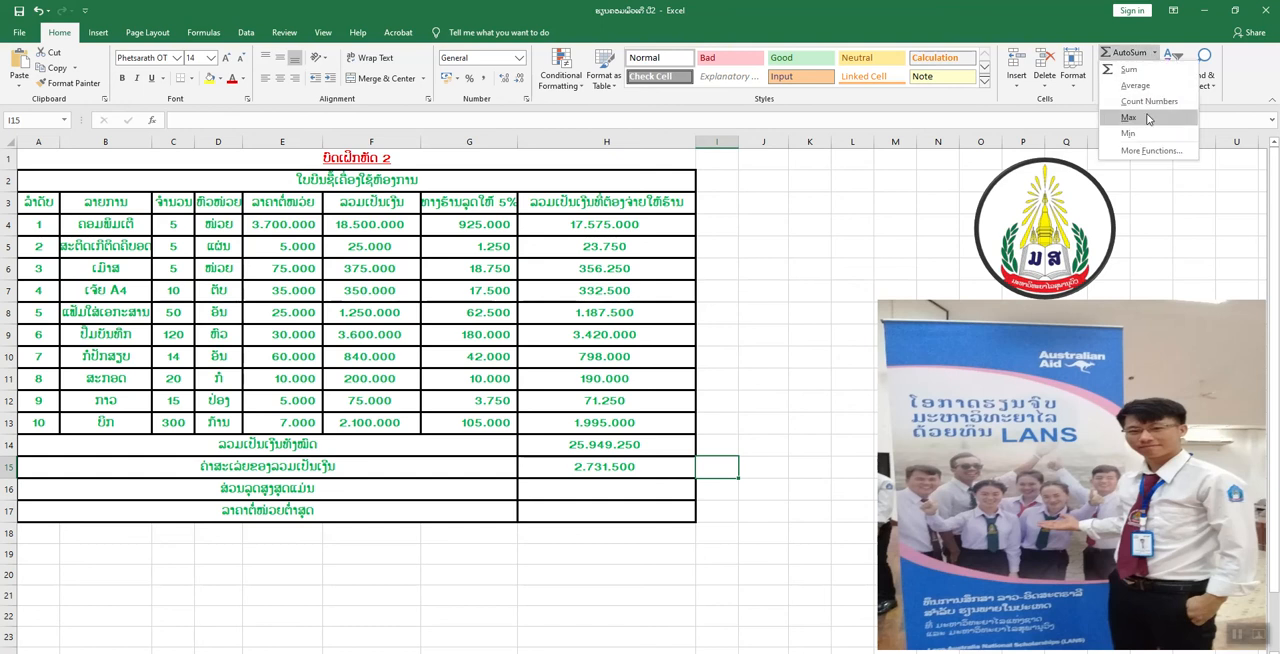
pyautogui.click(1136, 86)
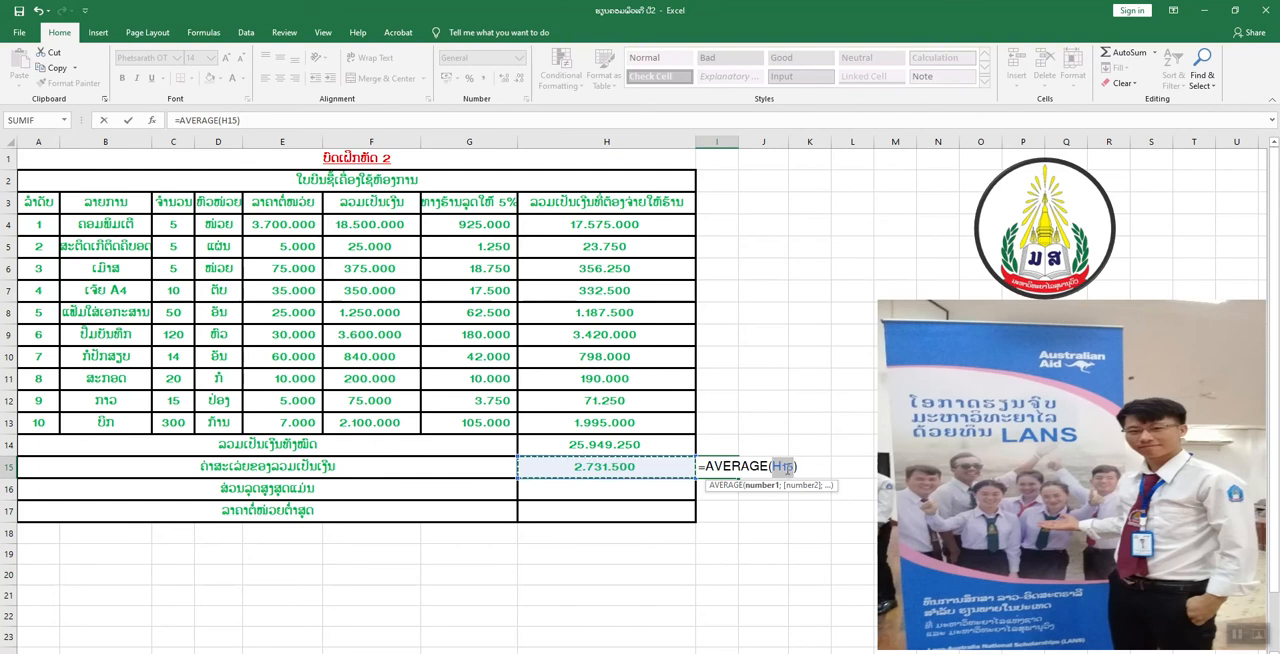
pyautogui.click(371, 226)
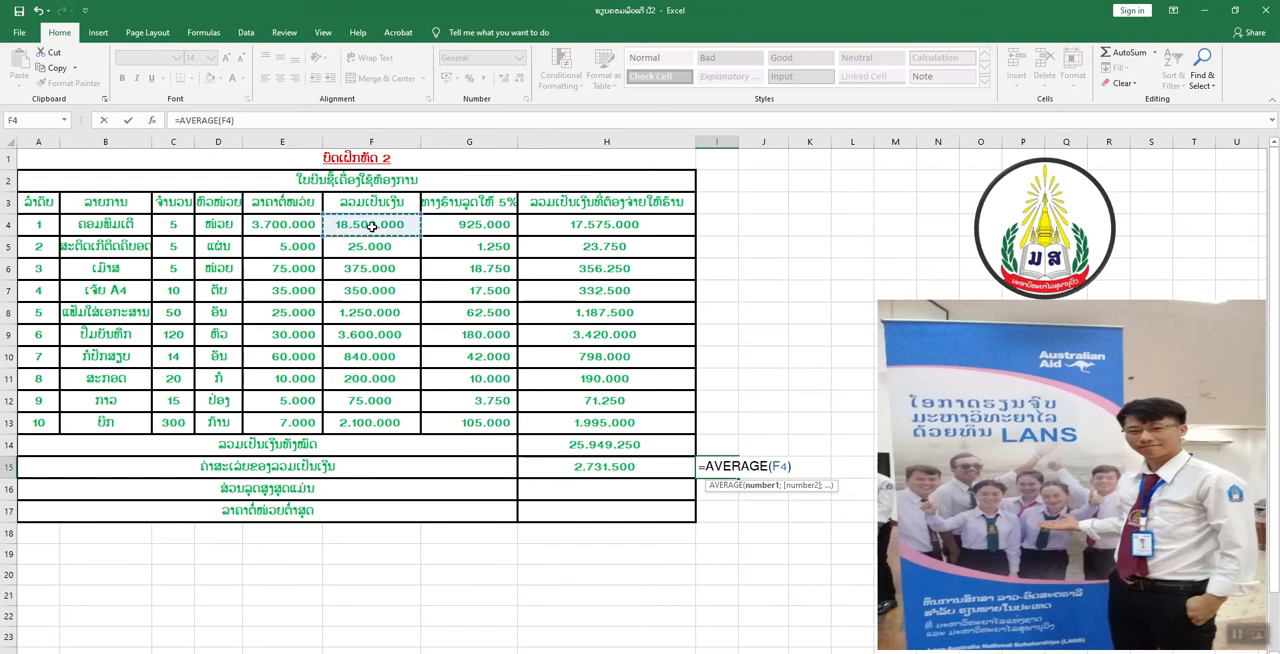
pyautogui.moveTo(371, 228); pyautogui.dragTo(377, 414)
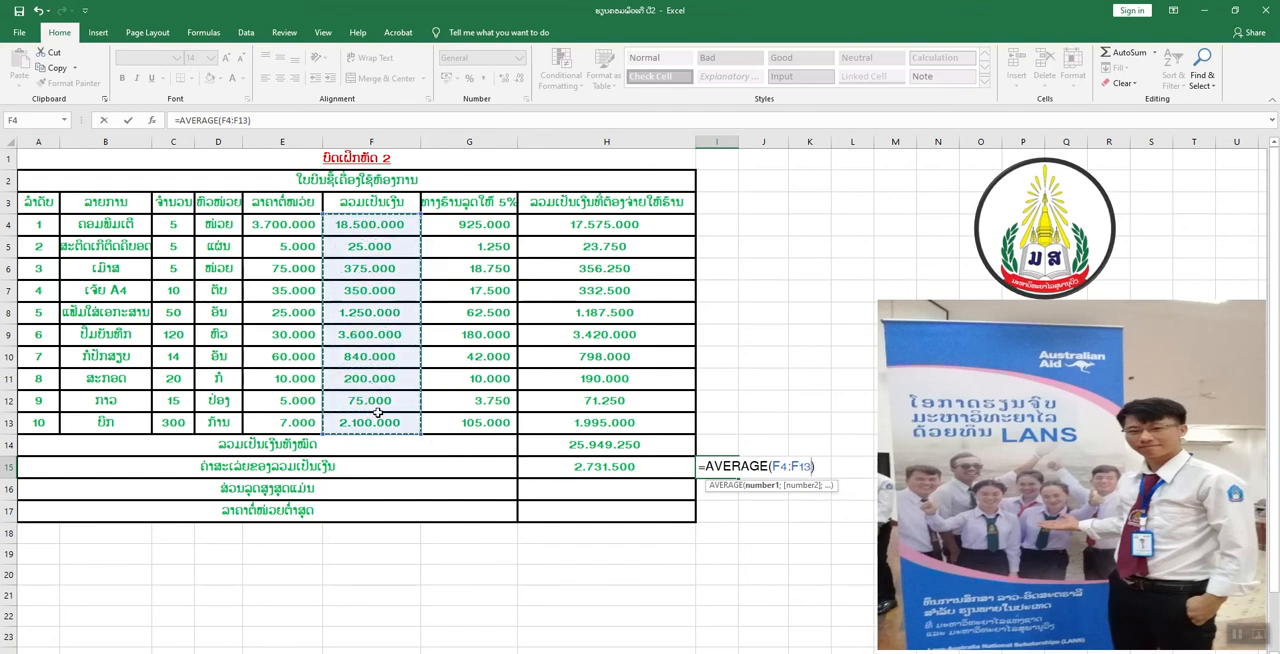
pyautogui.press('Return')
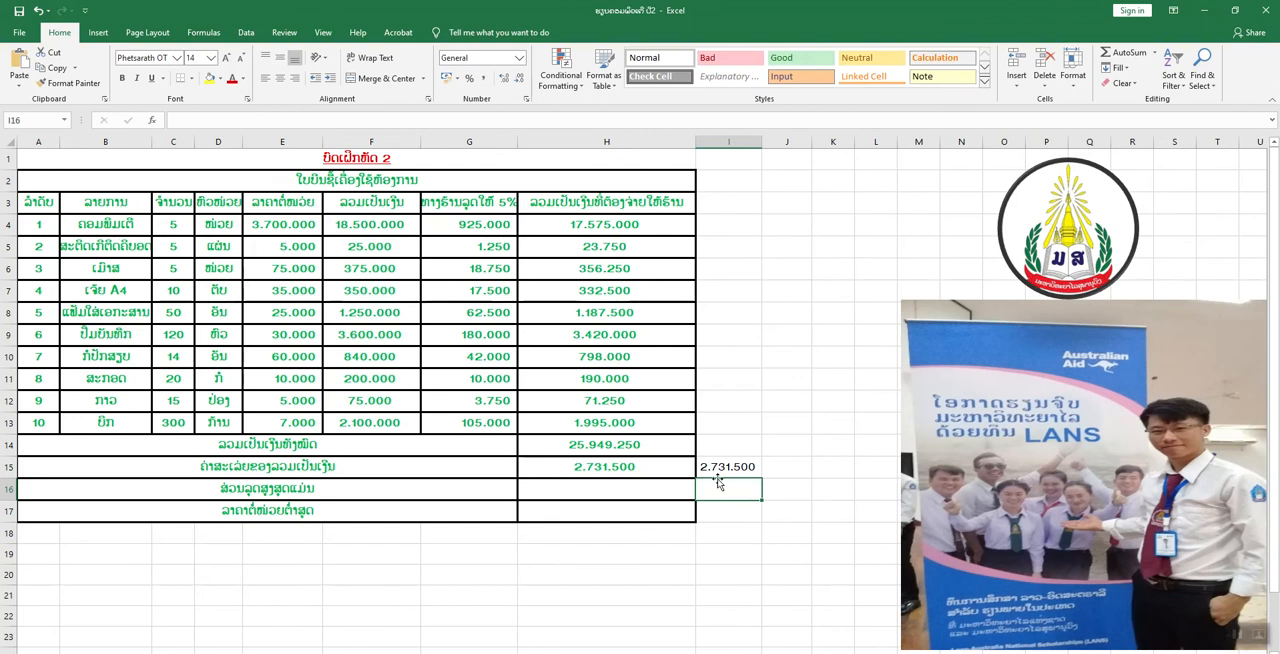
pyautogui.click(736, 468)
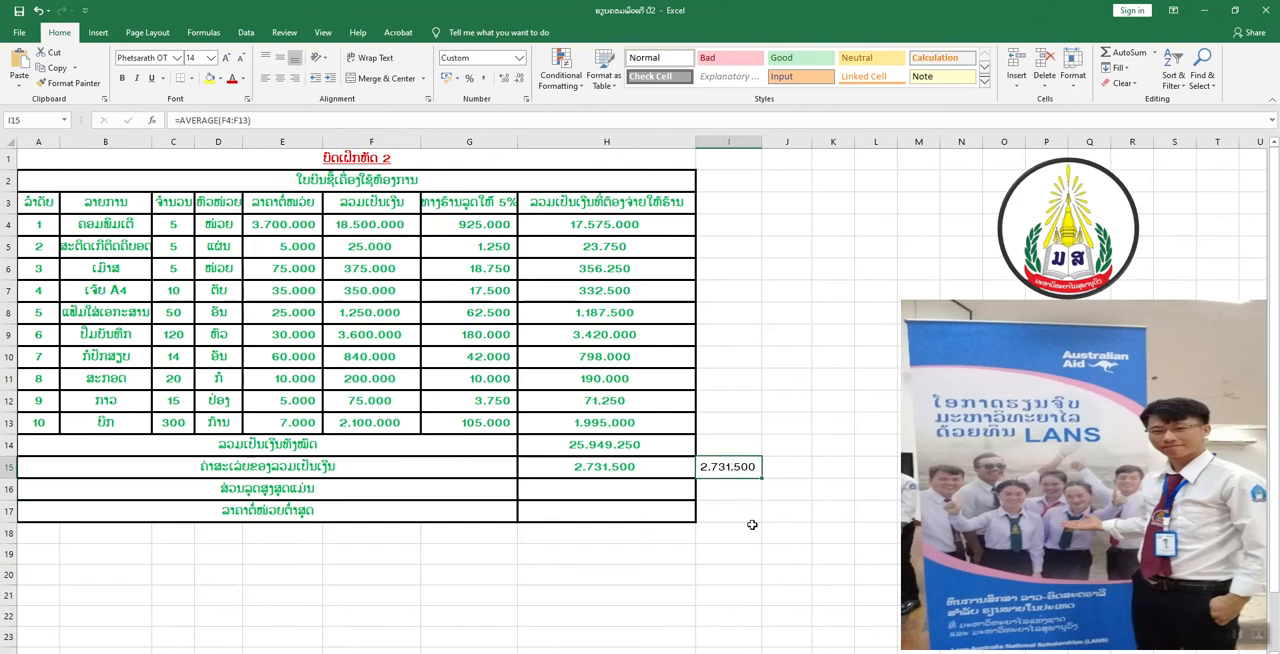
pyautogui.press('Delete')
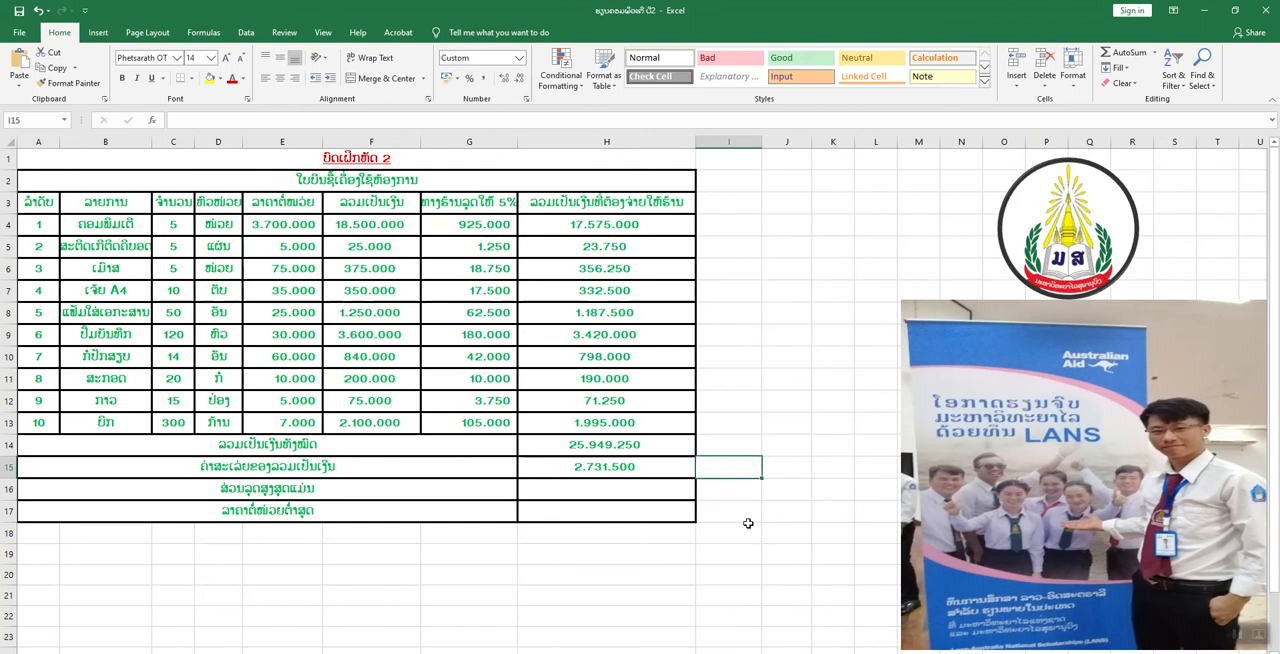
pyautogui.click(609, 488)
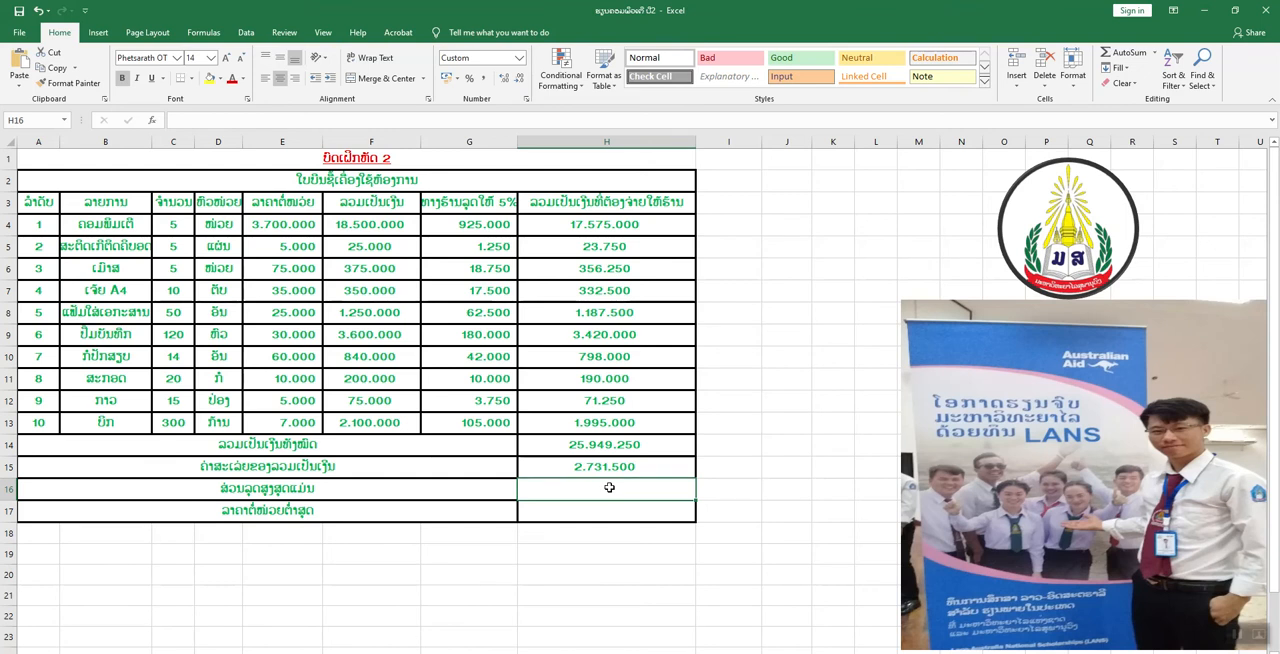
pyautogui.click(1154, 54)
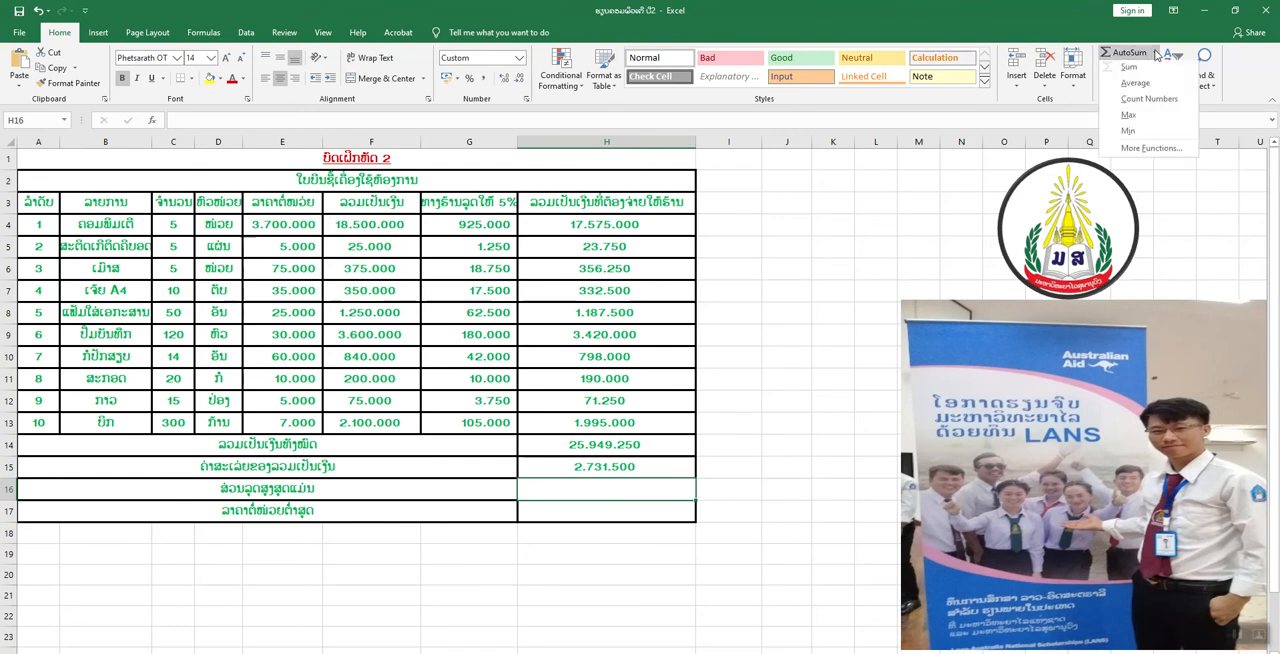
pyautogui.click(1137, 117)
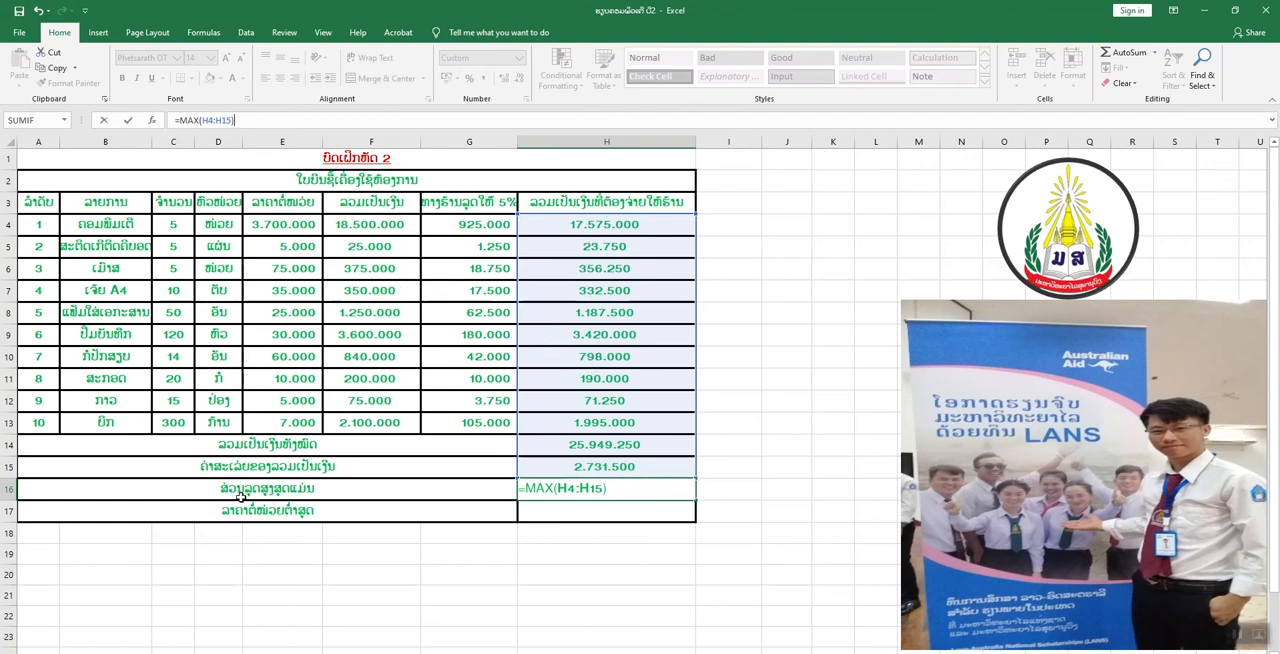
pyautogui.click(465, 225)
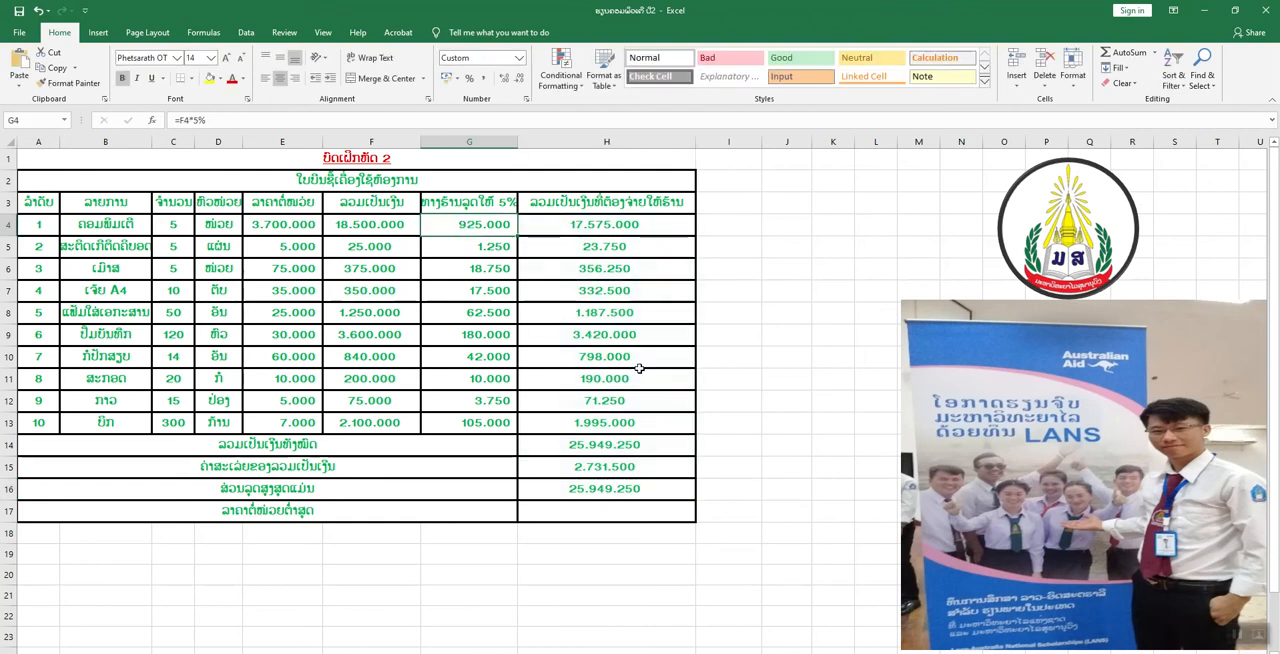
pyautogui.click(647, 494)
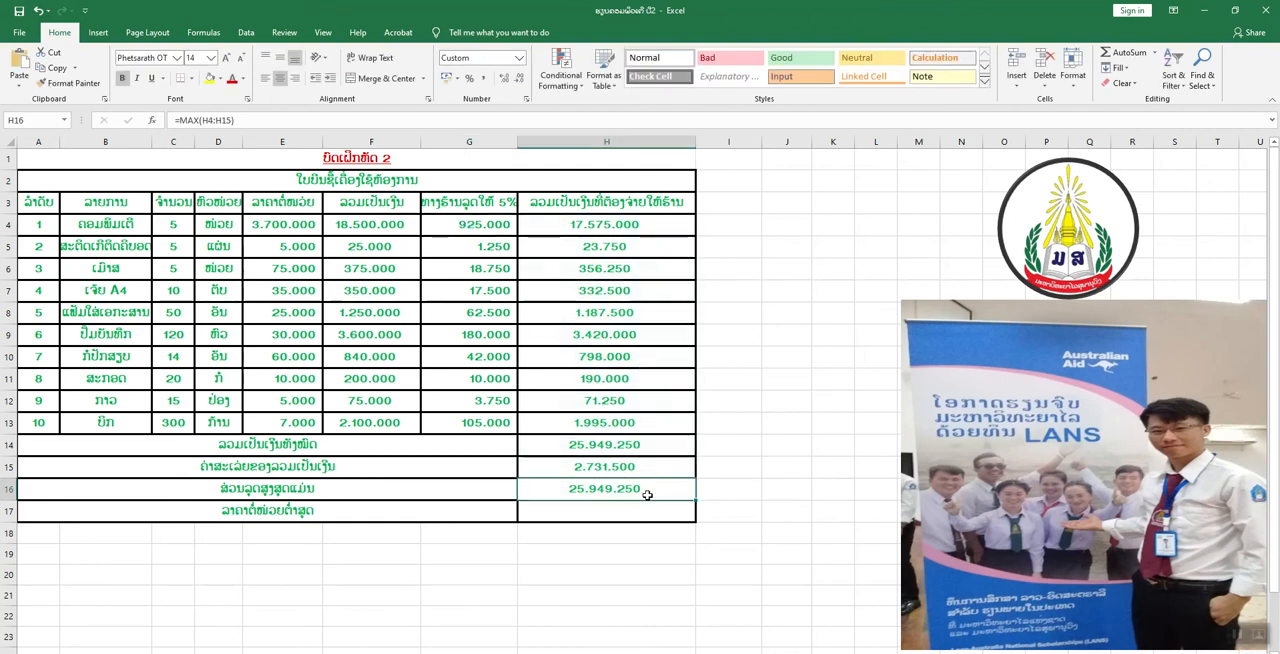
pyautogui.press('BackSpace')
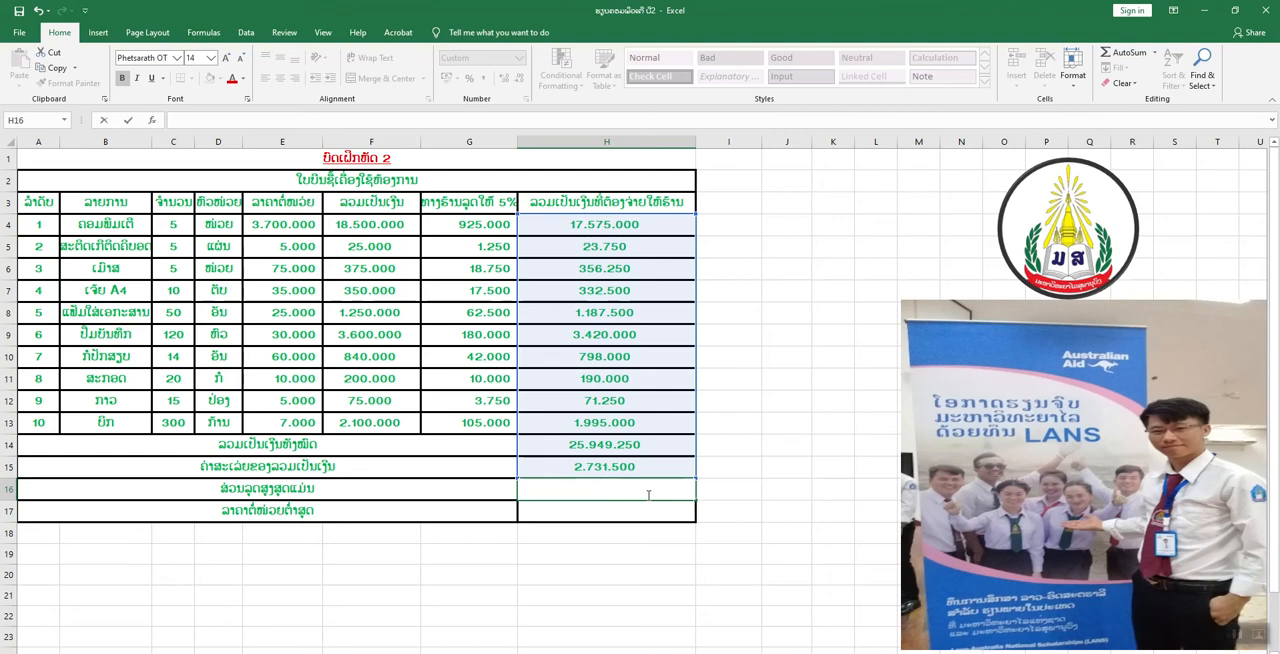
pyautogui.click(717, 571)
# Find the highest discount in H16 with the Max function, replacing the suggested range with G4:G13.
pyautogui.click(626, 490)
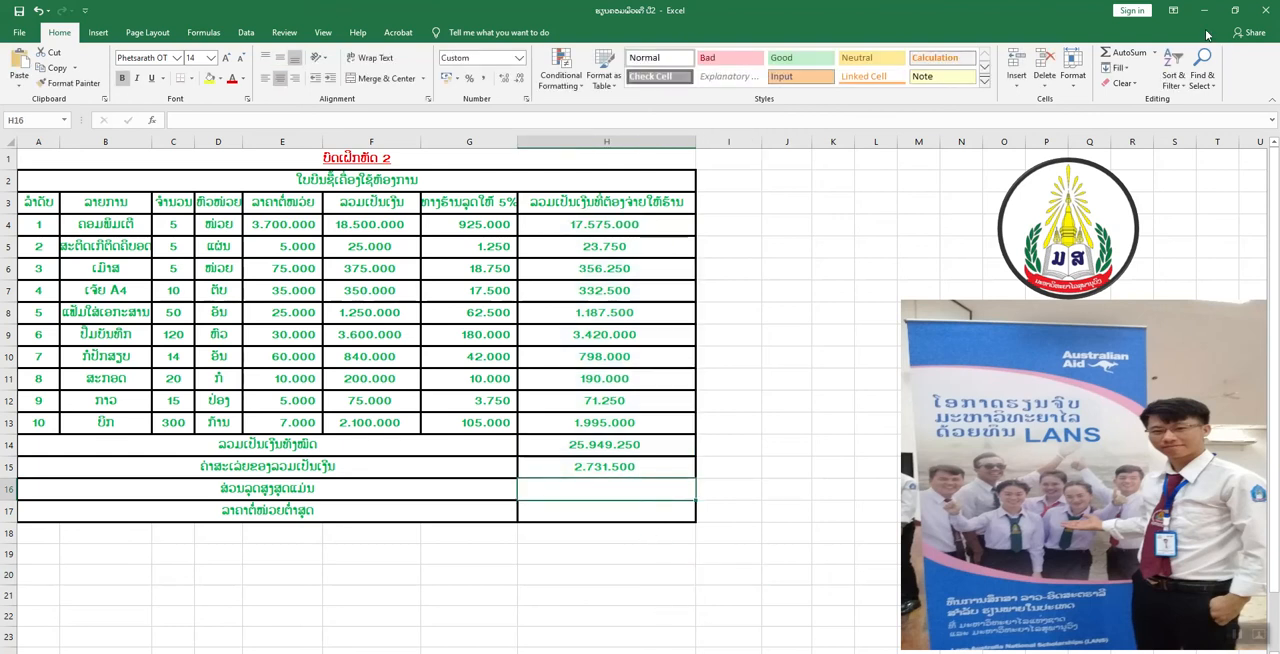
pyautogui.click(1153, 53)
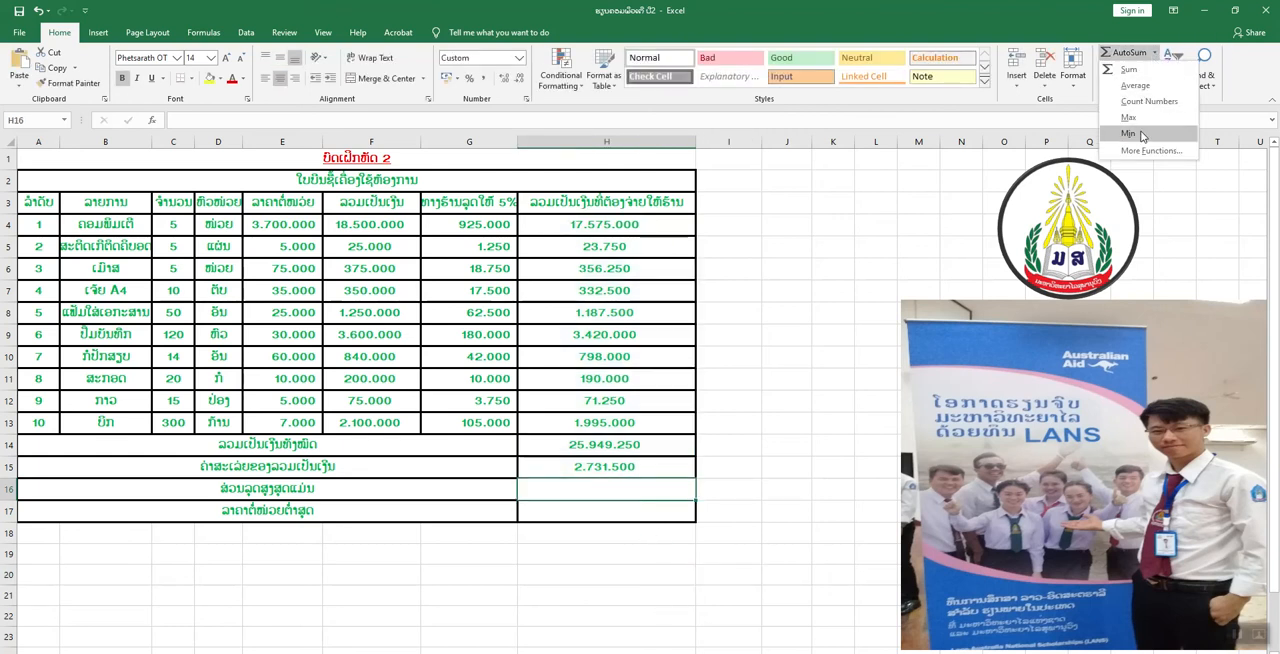
pyautogui.click(1131, 118)
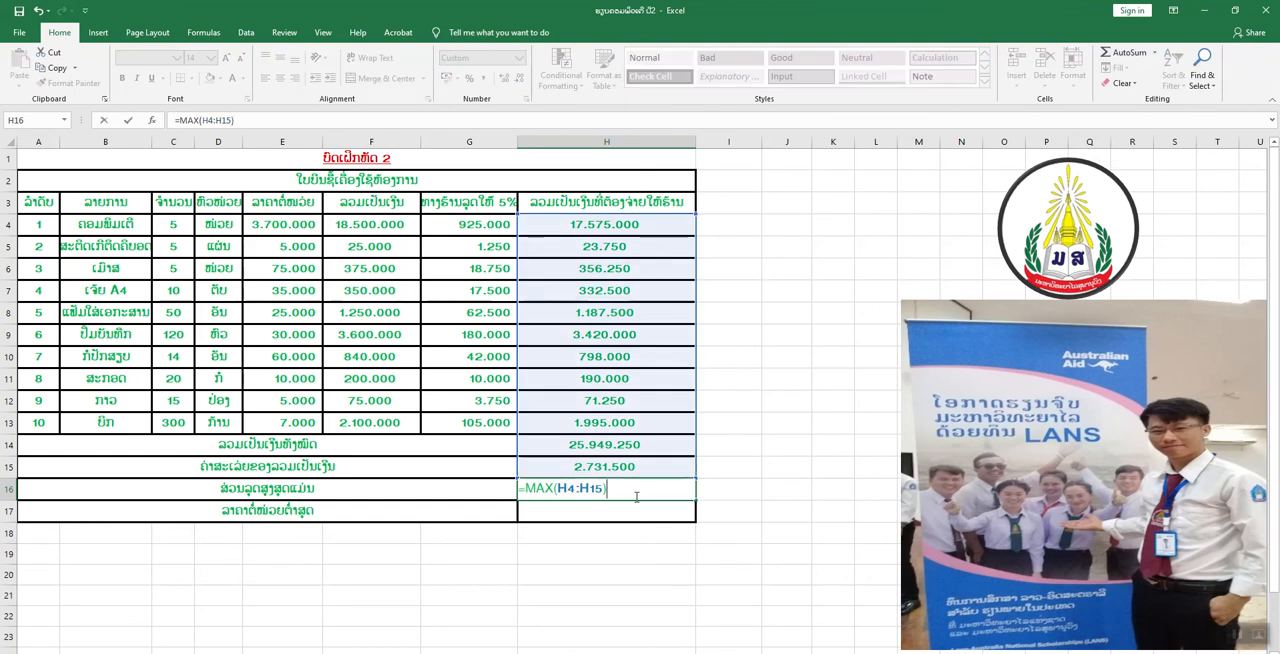
pyautogui.press('BackSpace')
pyautogui.press('BackSpace')
pyautogui.press('BackSpace')
pyautogui.press('BackSpace')
pyautogui.press('BackSpace')
pyautogui.press('BackSpace')
pyautogui.press('BackSpace')
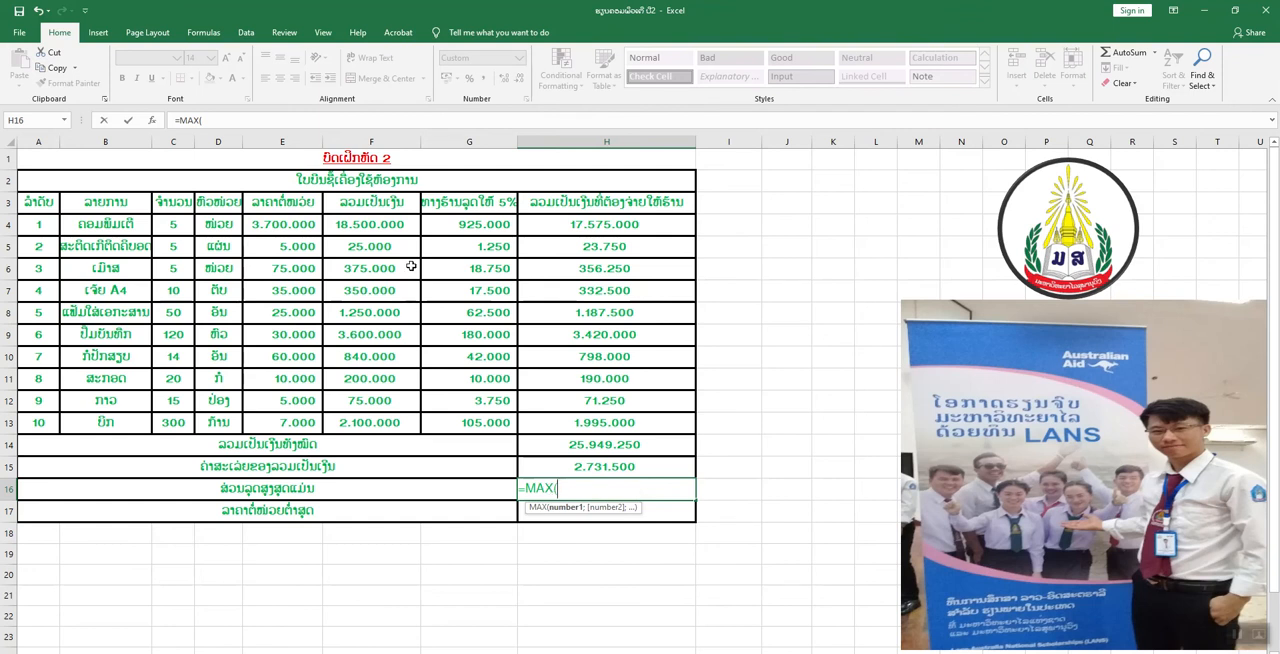
pyautogui.click(450, 227)
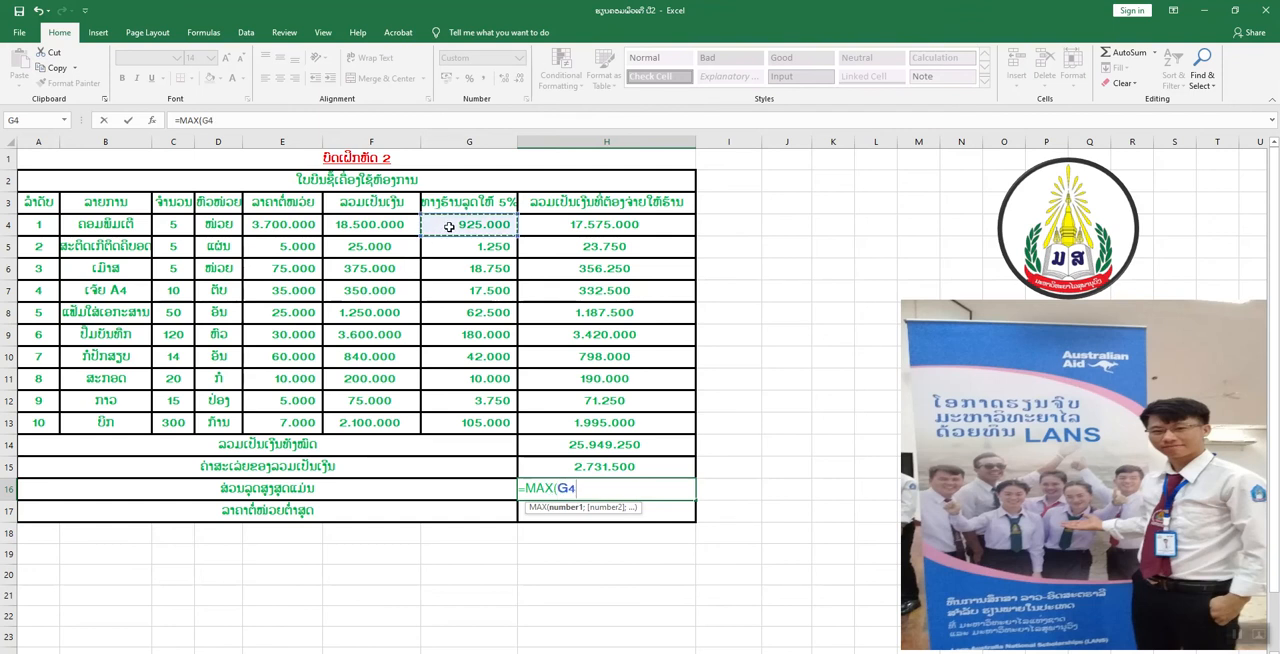
pyautogui.moveTo(456, 225); pyautogui.dragTo(457, 420)
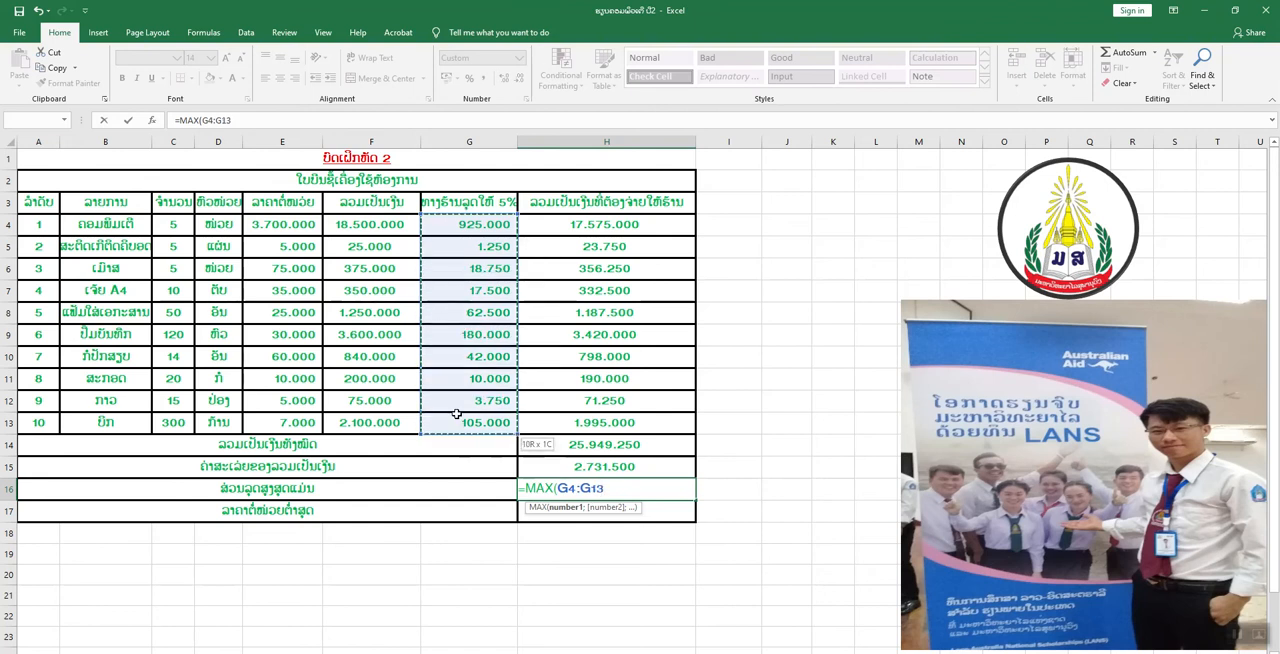
pyautogui.press('Return')
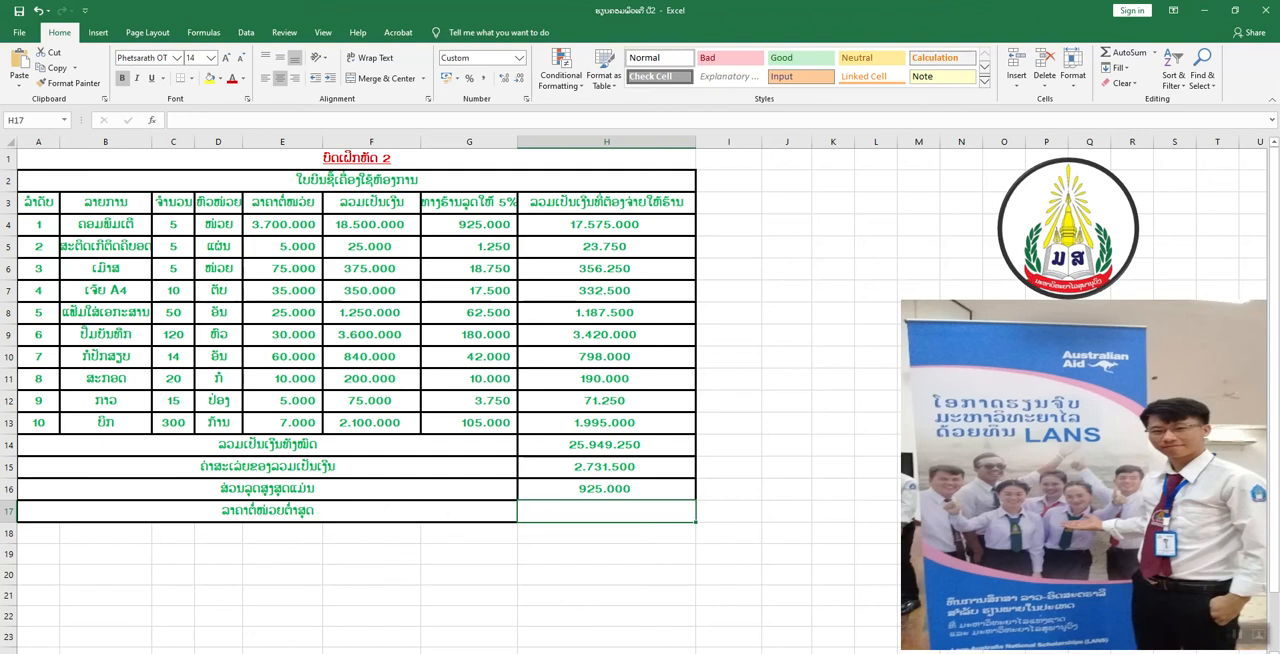
# Find the lowest unit price in H17 with the Min function over E4:E13.
pyautogui.click(1153, 53)
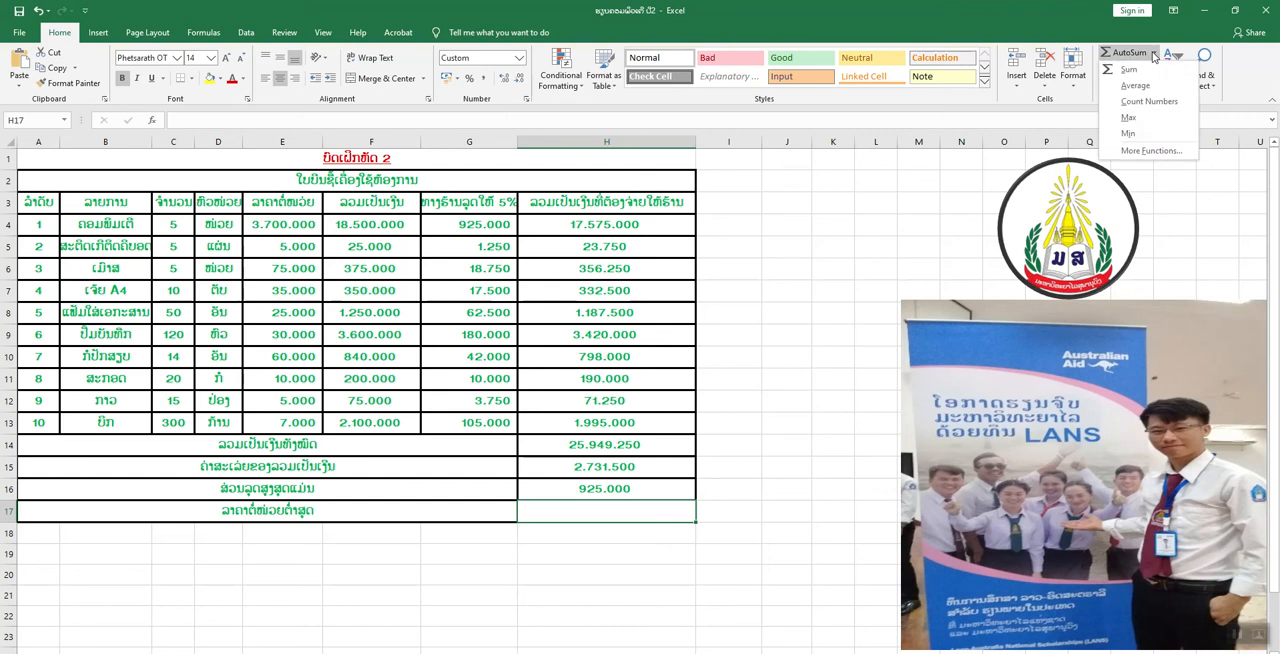
pyautogui.click(1134, 132)
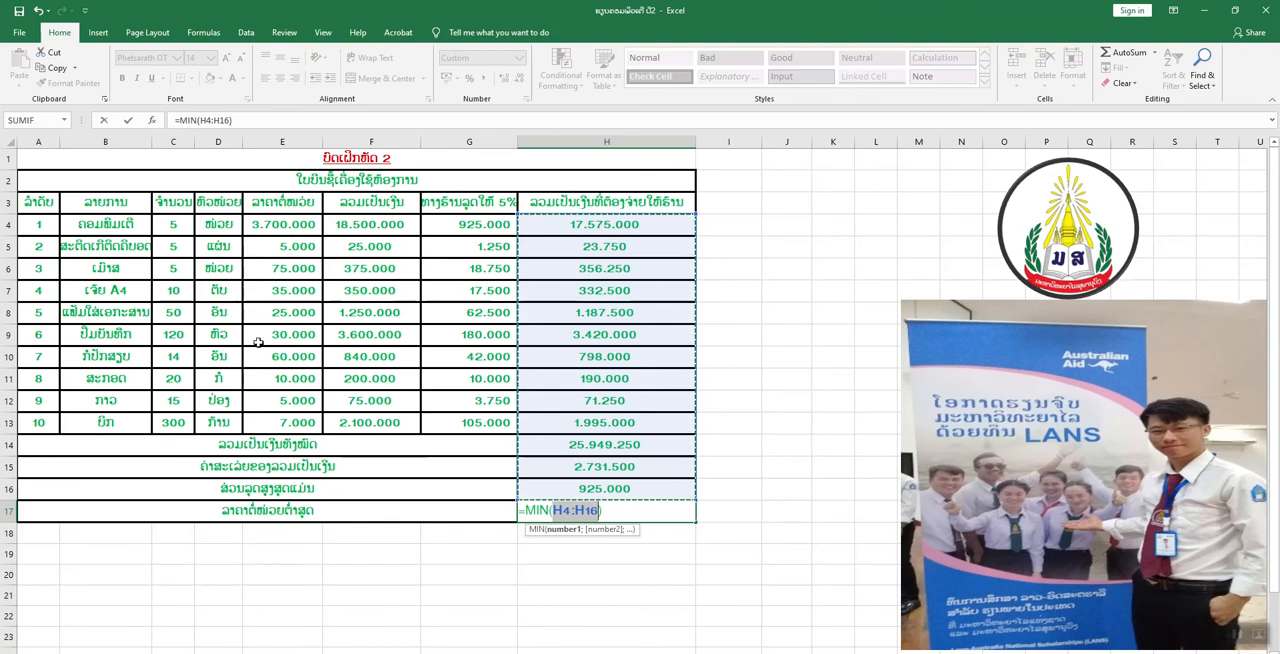
pyautogui.click(286, 225)
pyautogui.moveTo(286, 225); pyautogui.dragTo(285, 413)
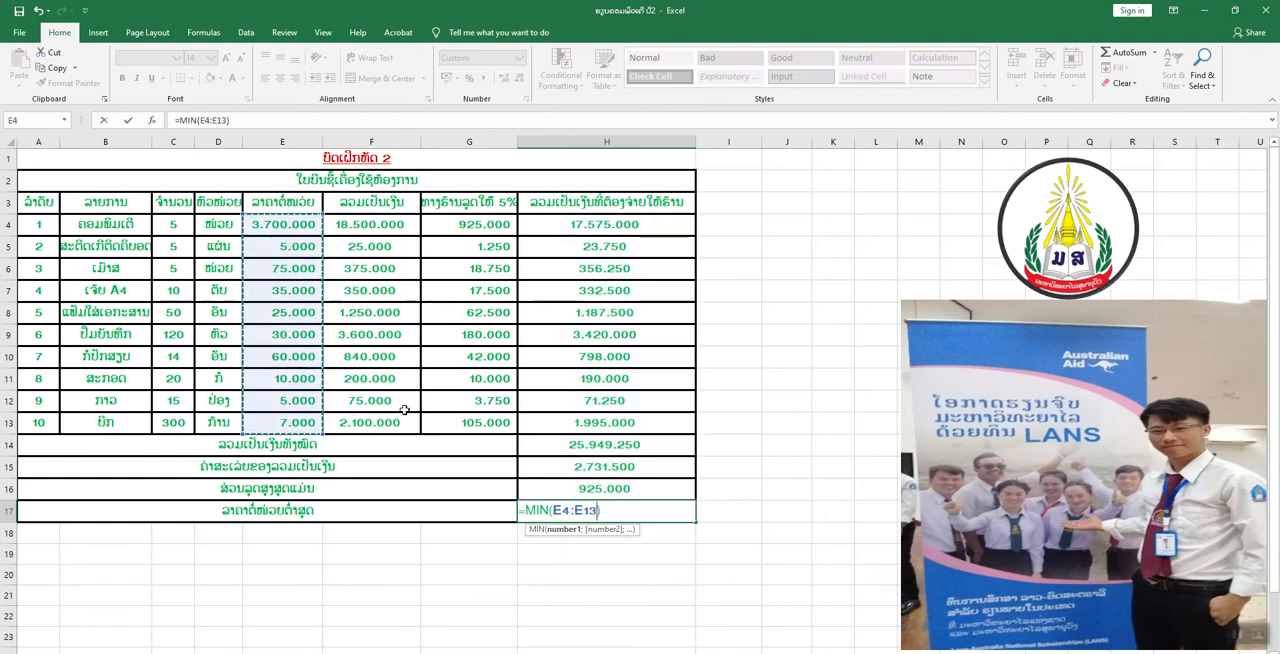
pyautogui.press('Return')
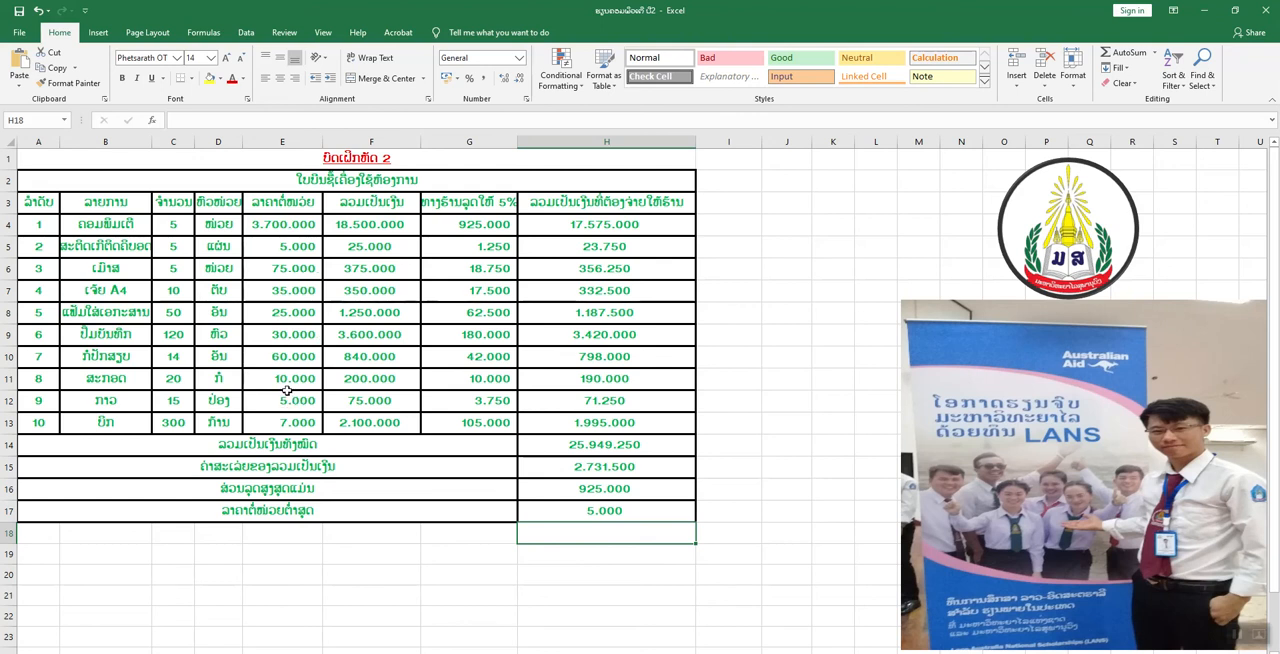
# Review the amount-payable formulas in H7 and H4 and the 5% discount formula in G4.
pyautogui.click(651, 297)
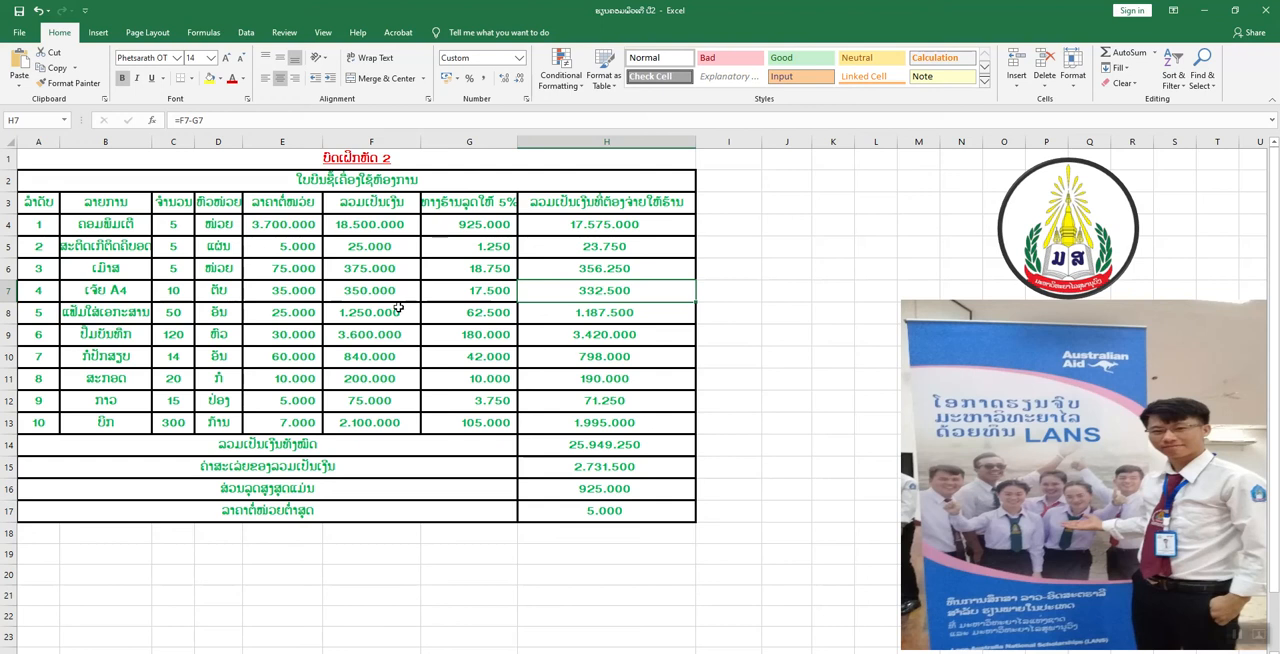
pyautogui.click(453, 223)
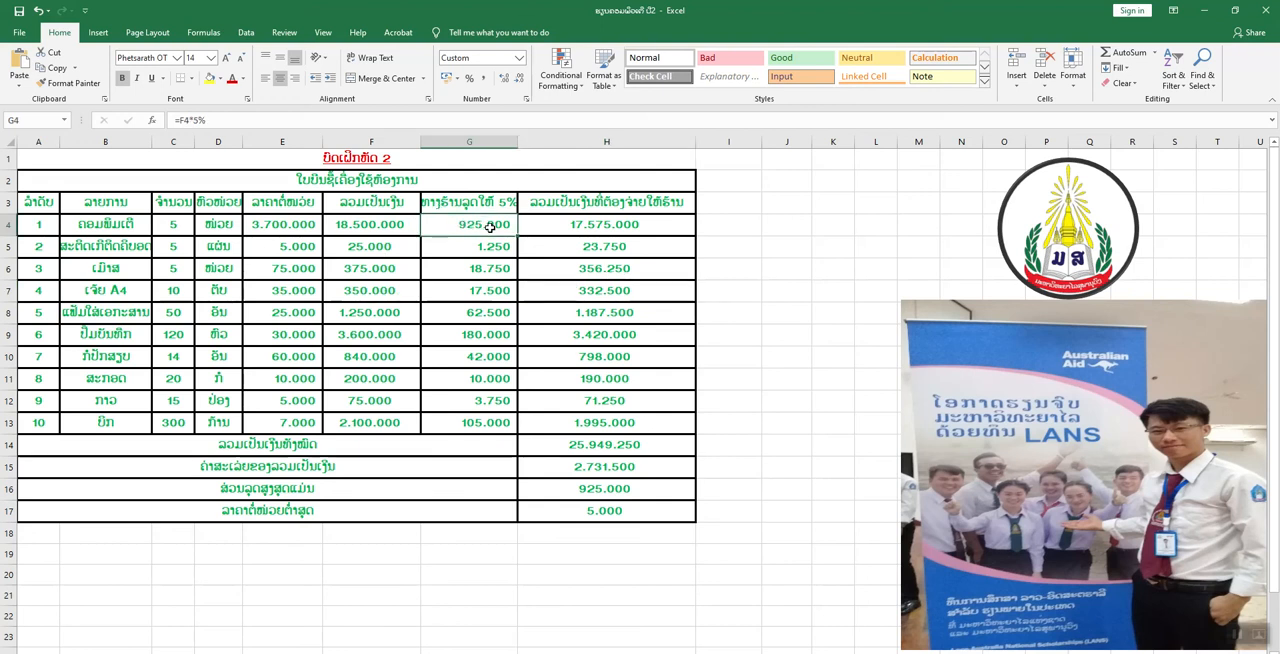
pyautogui.doubleClick(505, 225)
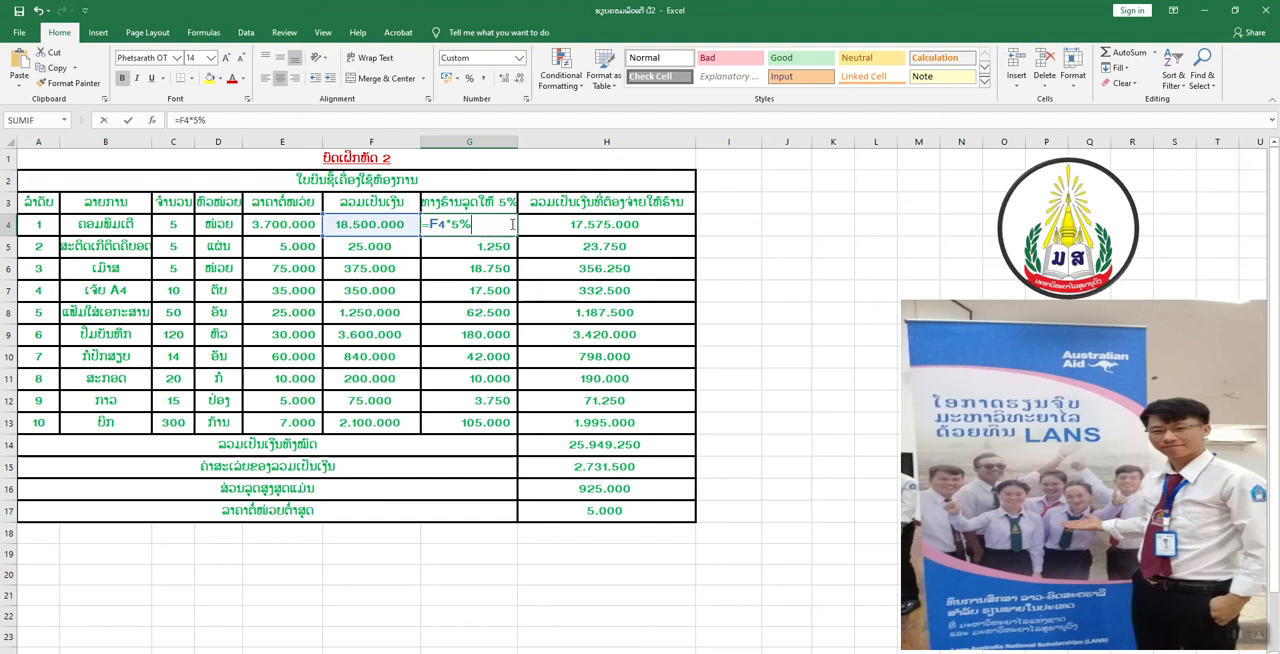
pyautogui.press('Return')
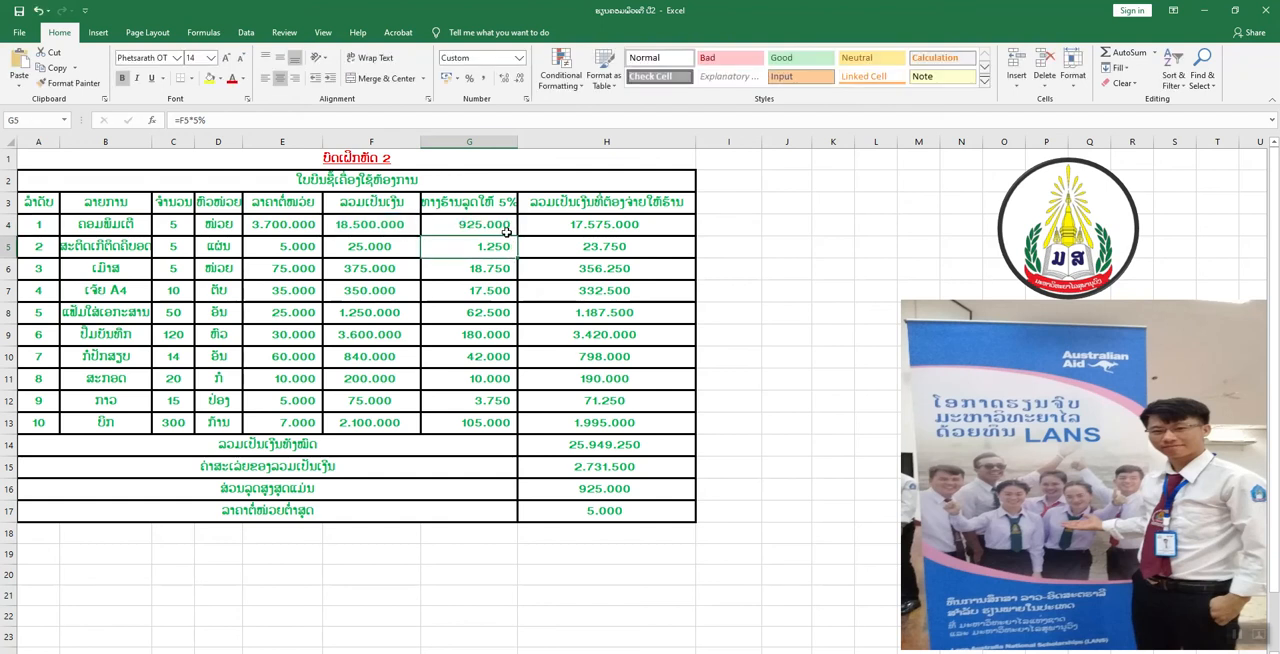
pyautogui.click(562, 224)
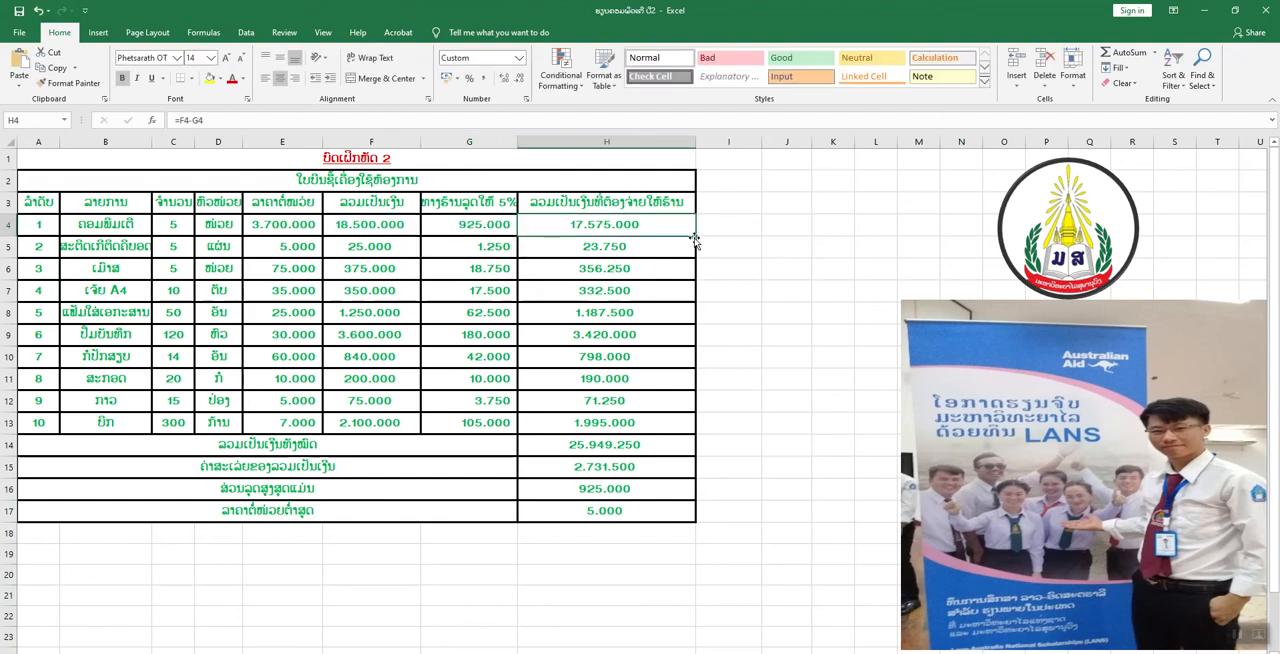
# Enter the test value 925000 in the empty cell I4 and format it with a thousands separator.
pyautogui.click(746, 228)
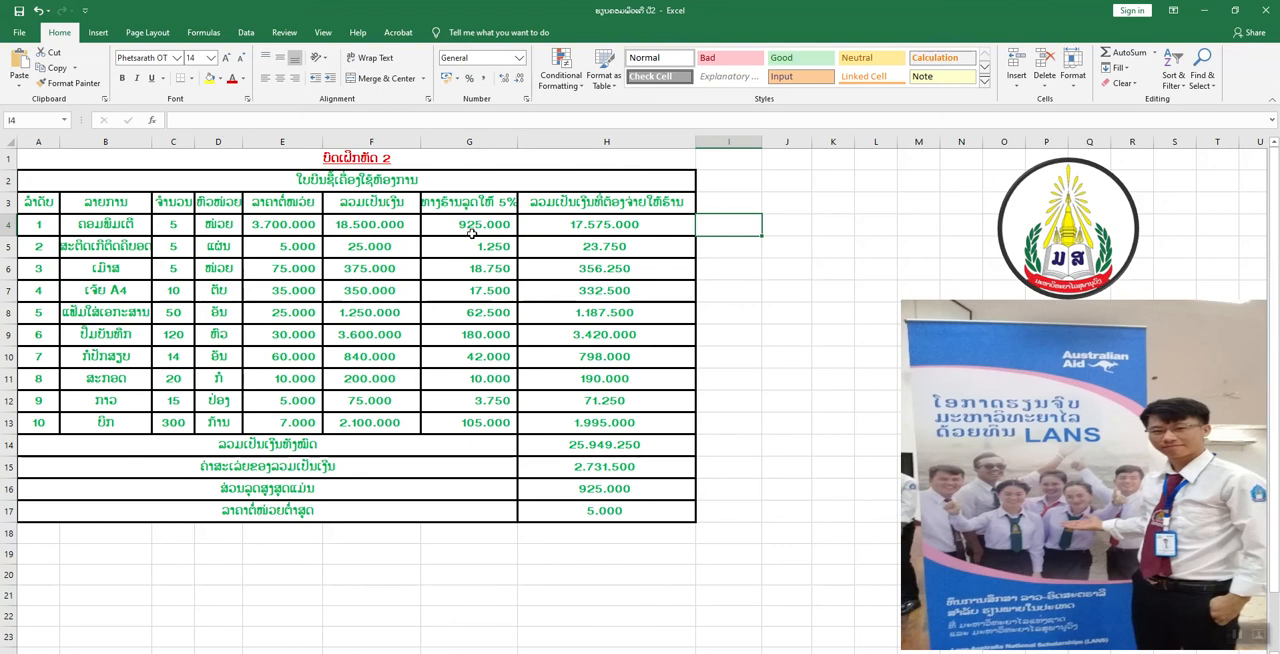
pyautogui.write('9')
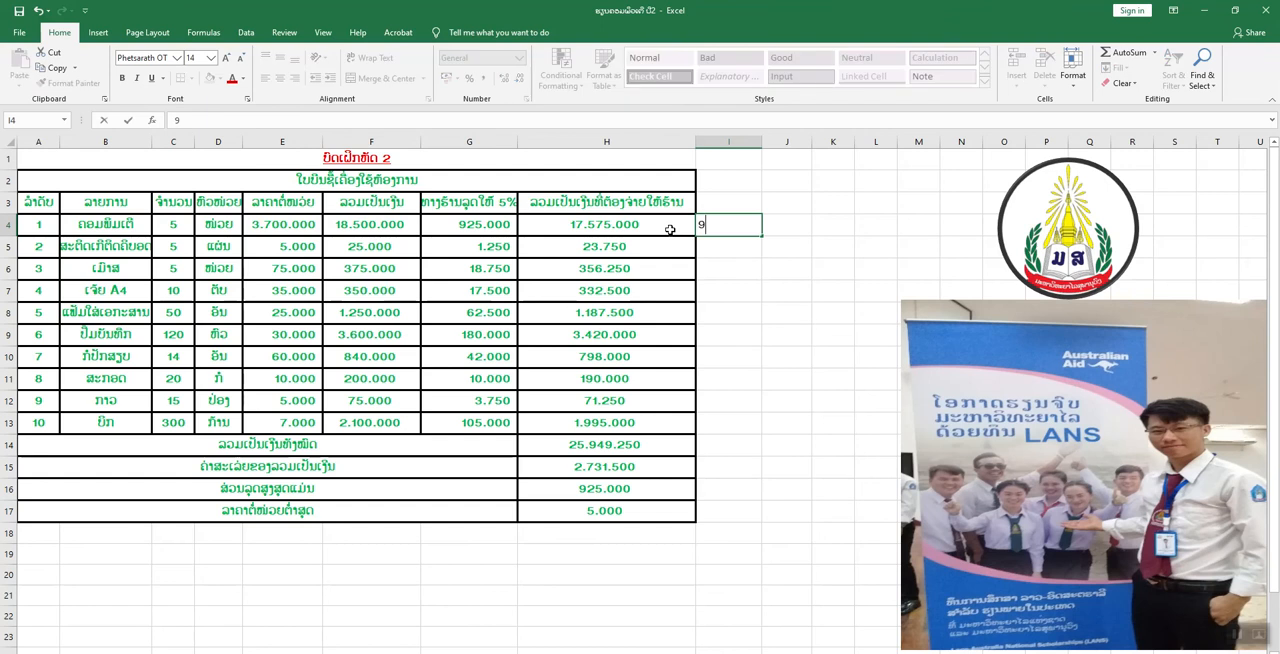
pyautogui.write('25000')
pyautogui.moveTo(746, 227); pyautogui.dragTo(697, 226)
pyautogui.click(728, 267)
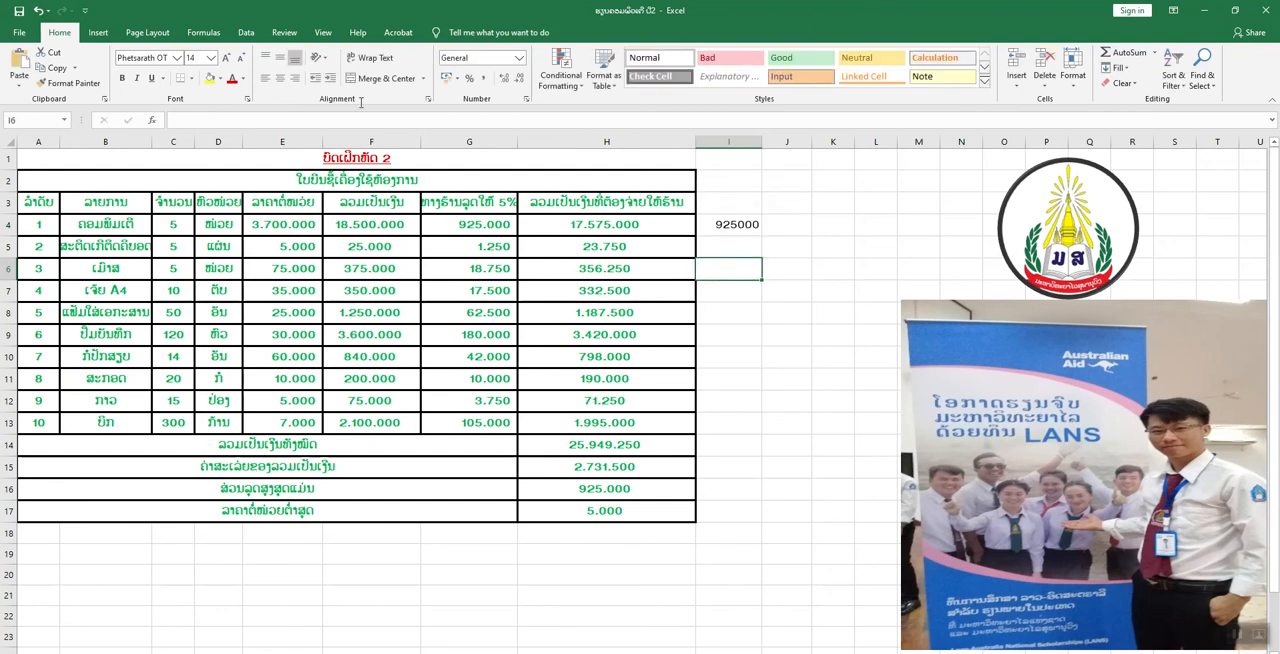
pyautogui.click(98, 33)
pyautogui.click(74, 38)
pyautogui.click(725, 224)
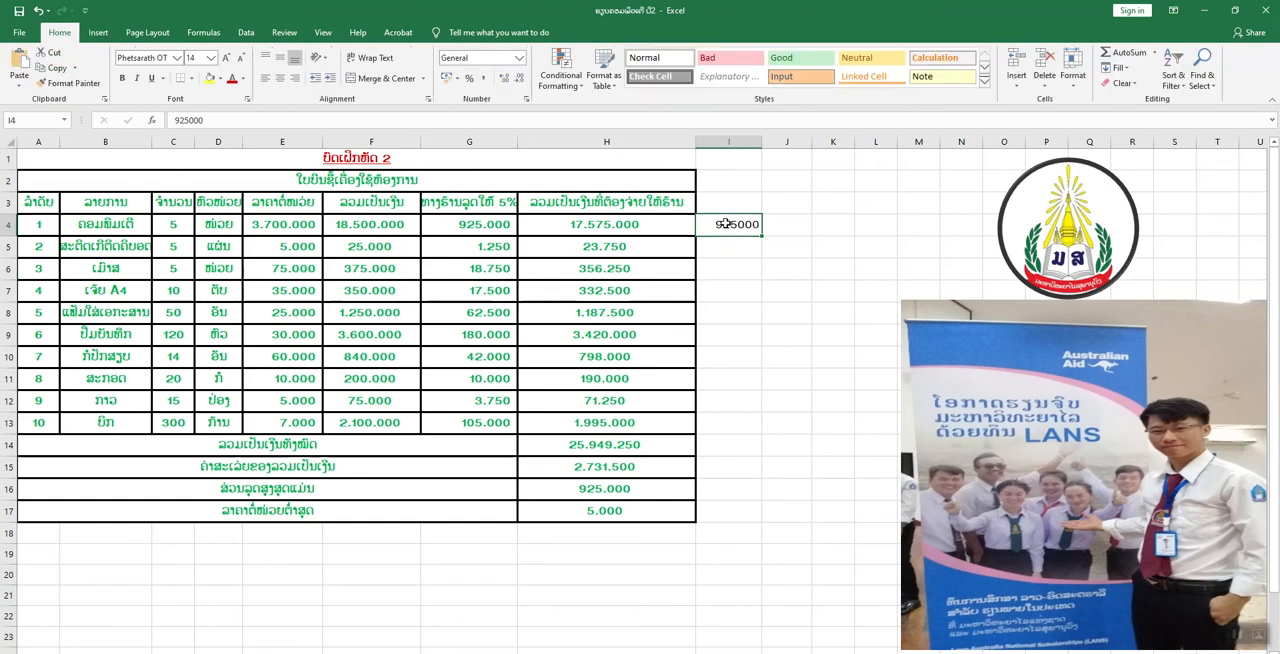
pyautogui.click(481, 79)
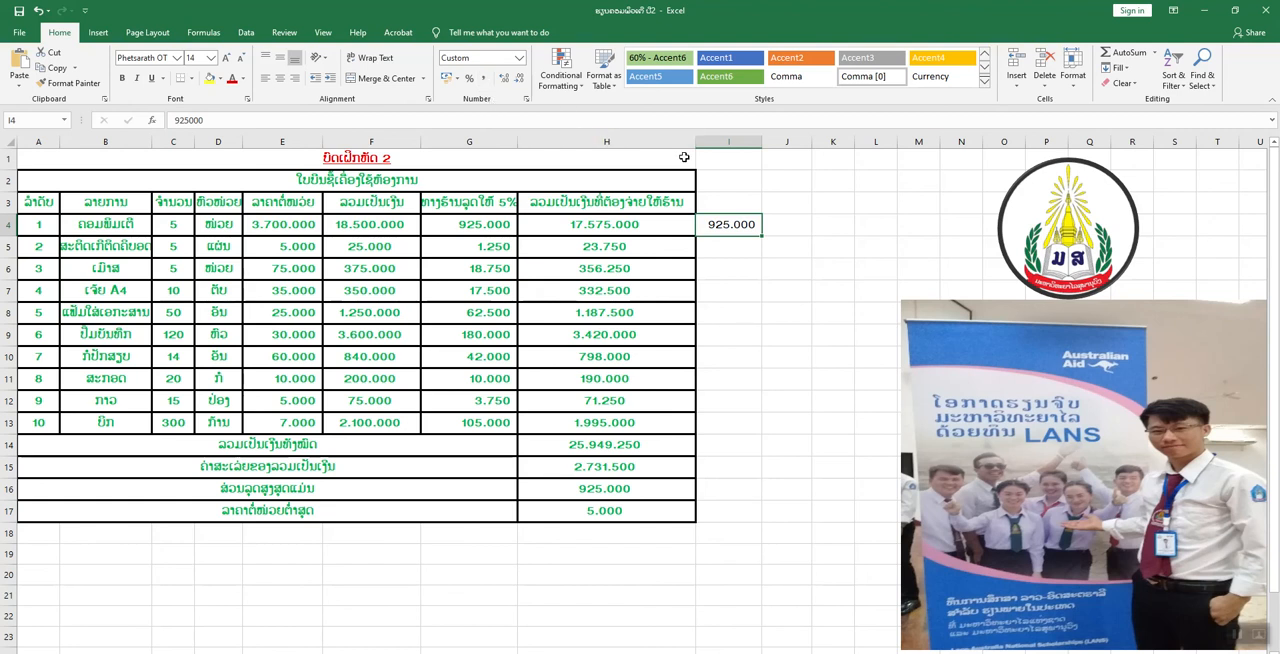
# Add the currency word ກີບ after the number in I4 so the cell contains 925000 ກີບ.
pyautogui.doubleClick(754, 225)
pyautogui.press('Escape')
pyautogui.doubleClick(758, 224)
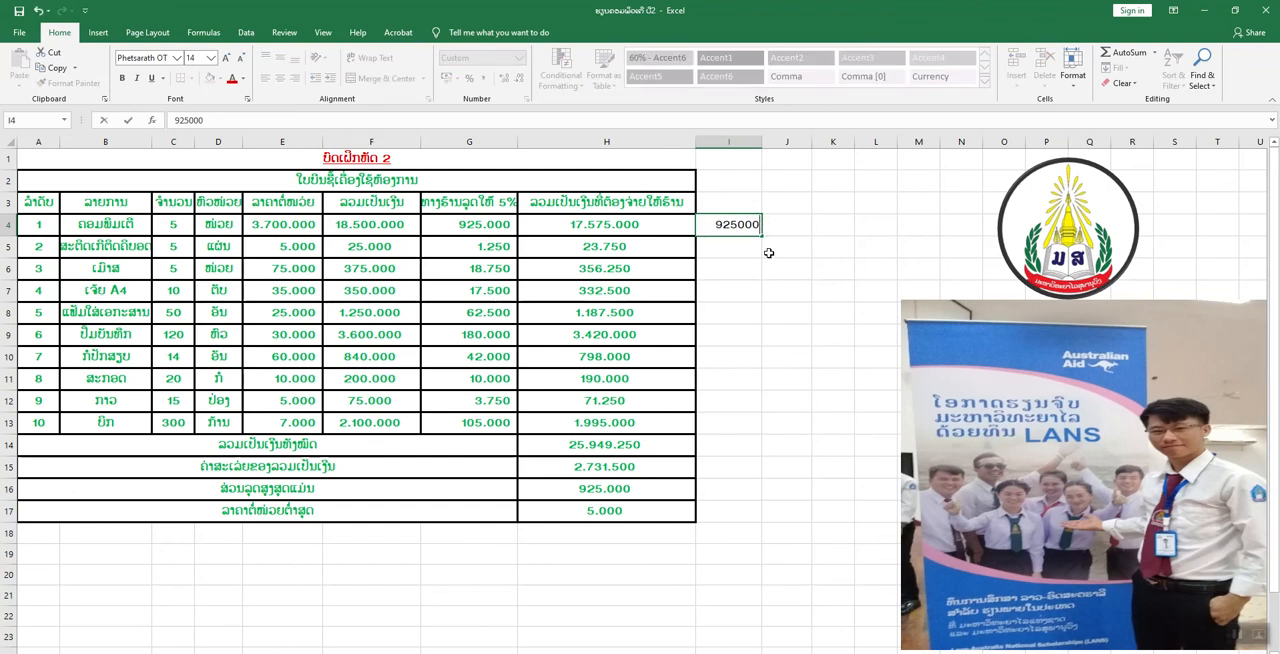
pyautogui.write('ກີບ')
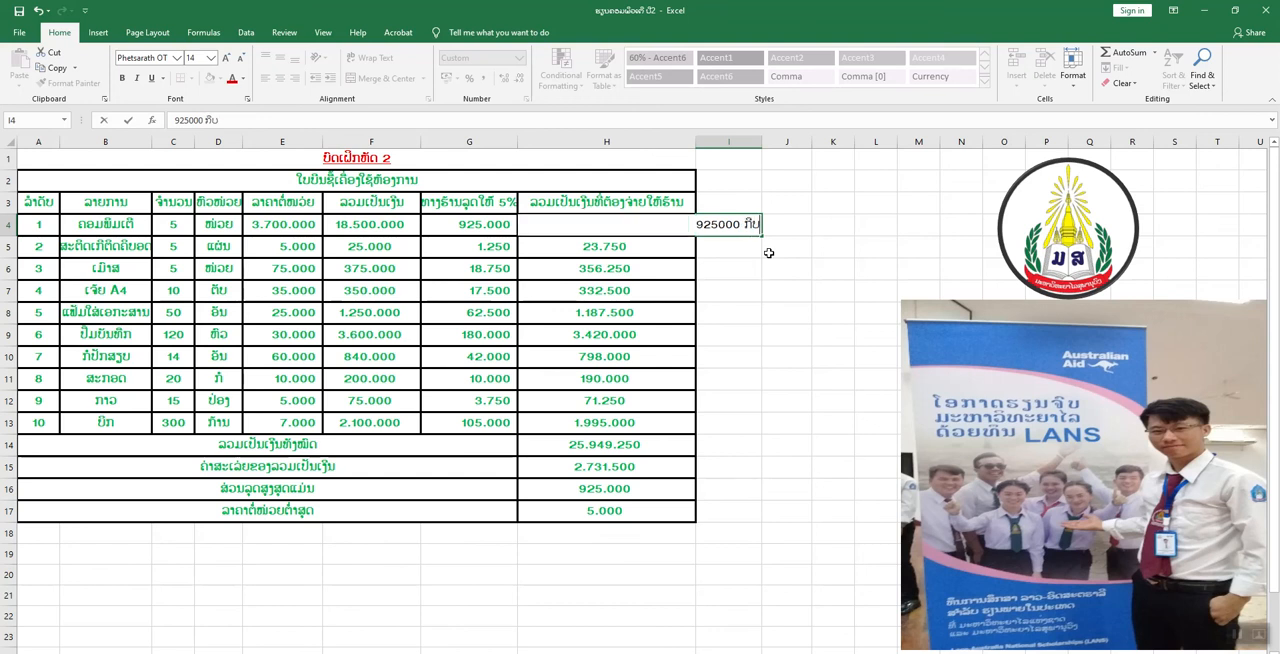
pyautogui.click(797, 209)
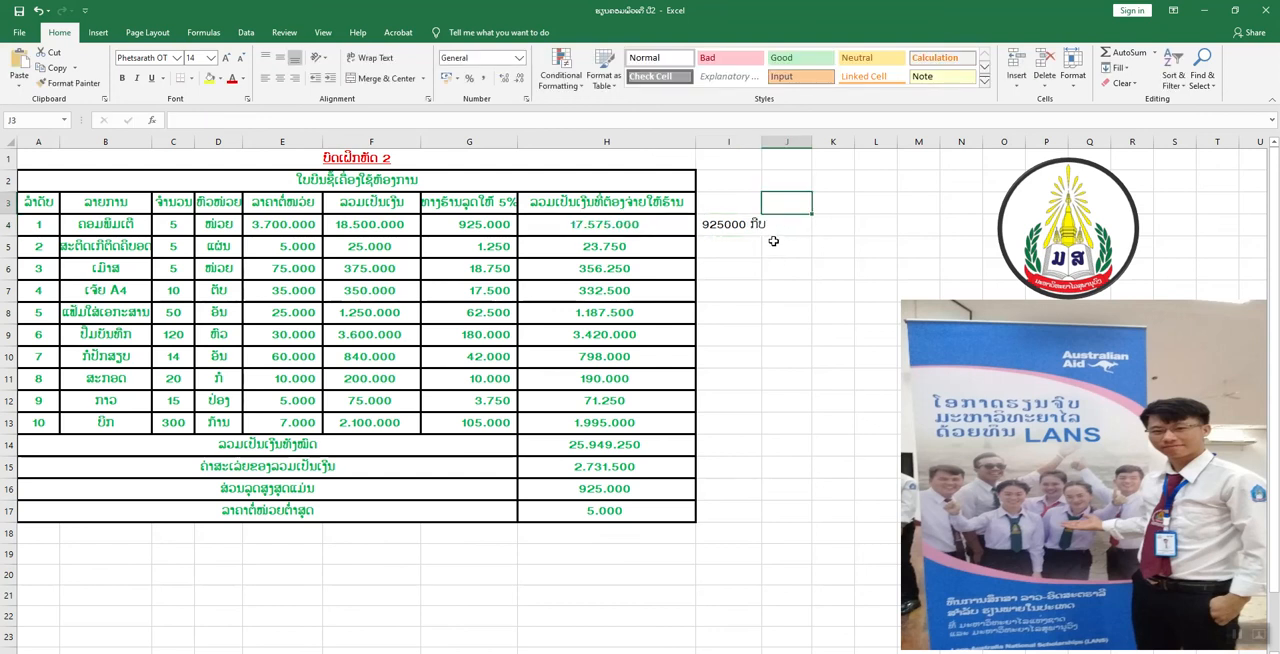
# Try multiplying the test cell by an amount payable with the formula =I4*H5 in K4.
pyautogui.click(823, 228)
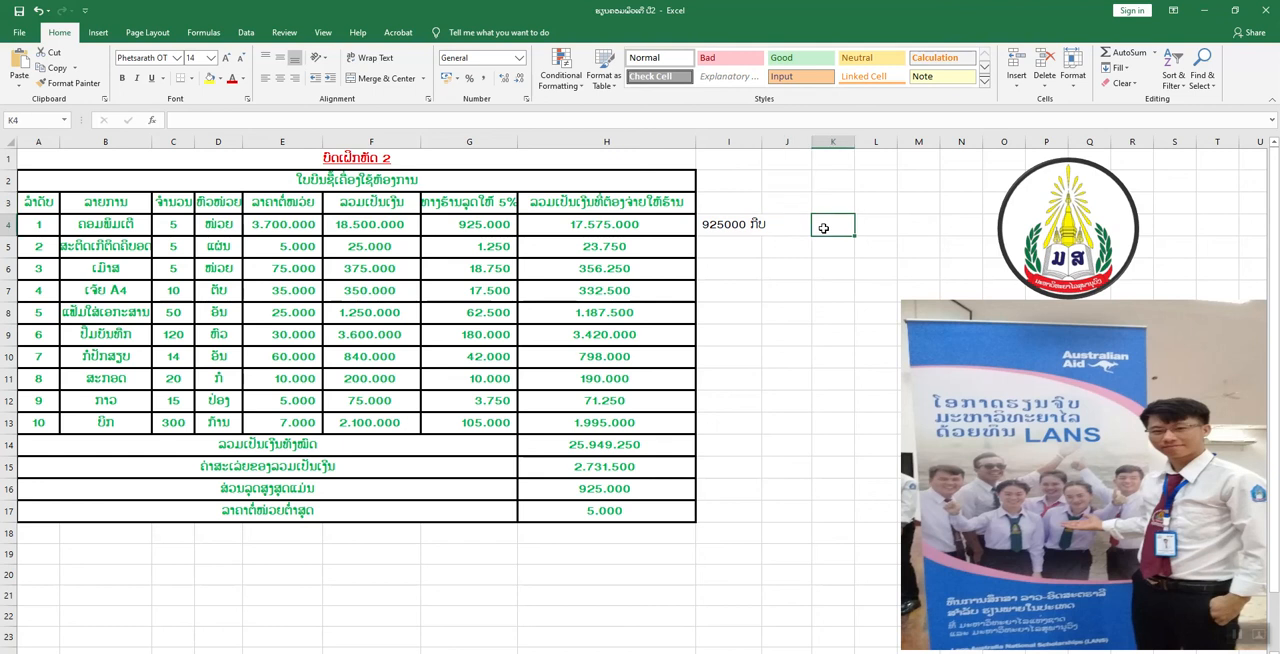
pyautogui.doubleClick(823, 228)
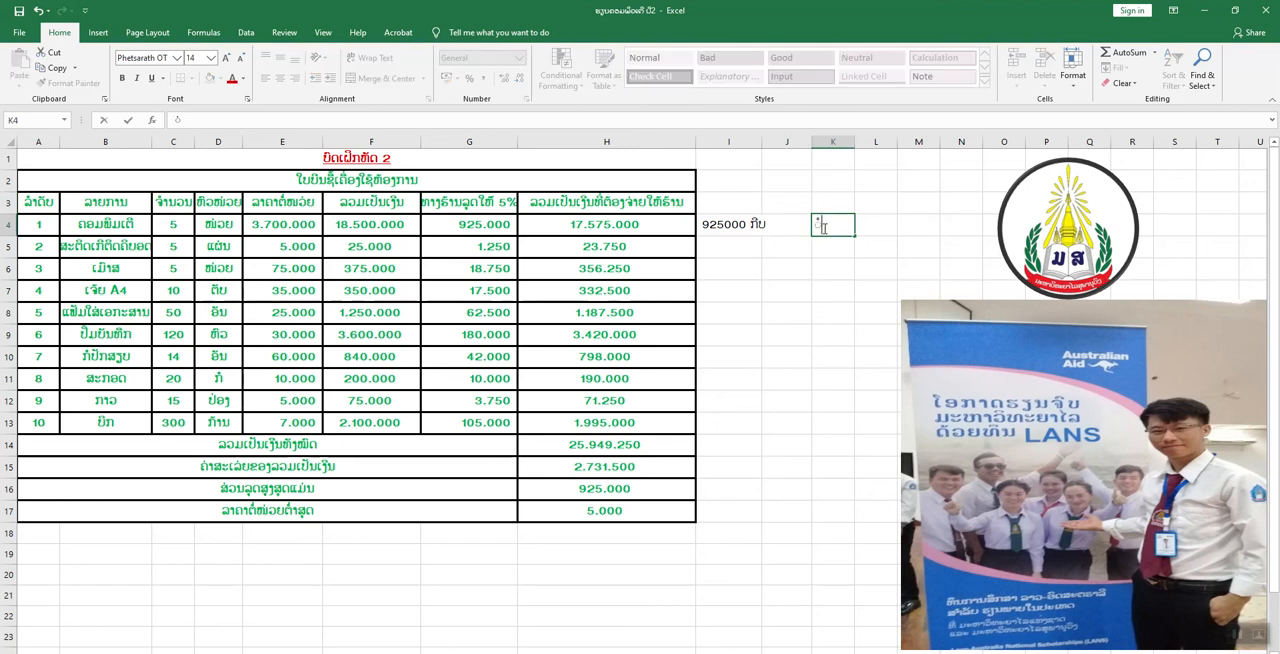
pyautogui.write('=')
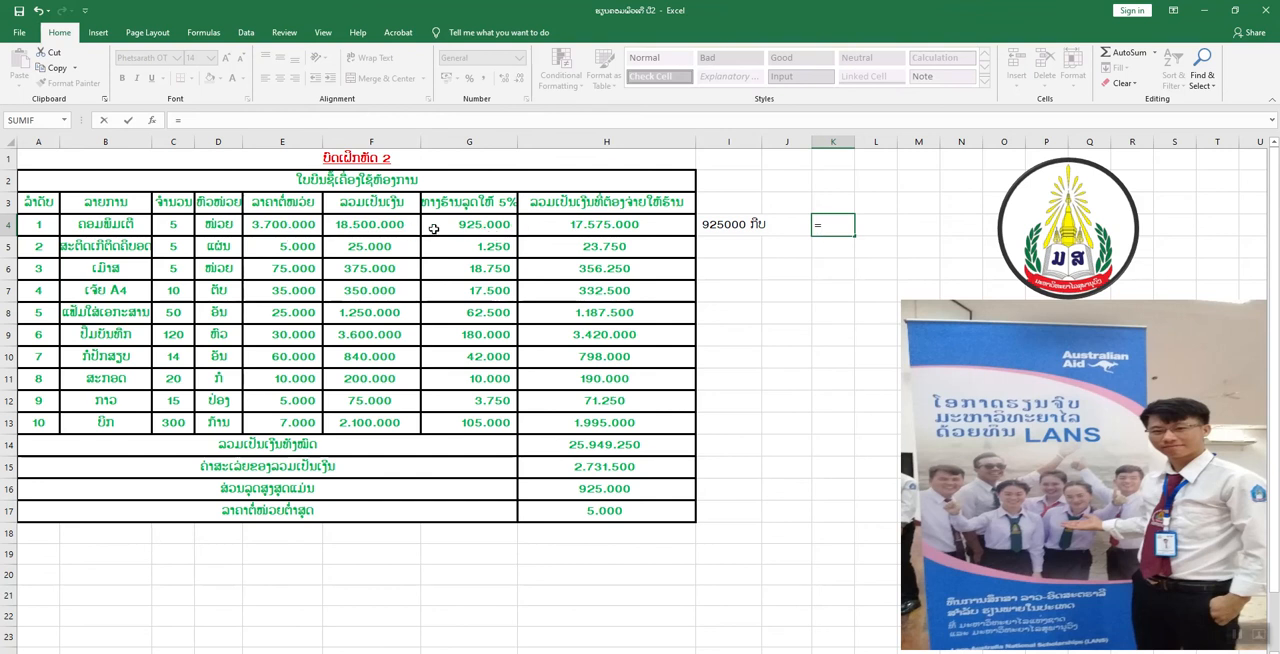
pyautogui.click(752, 224)
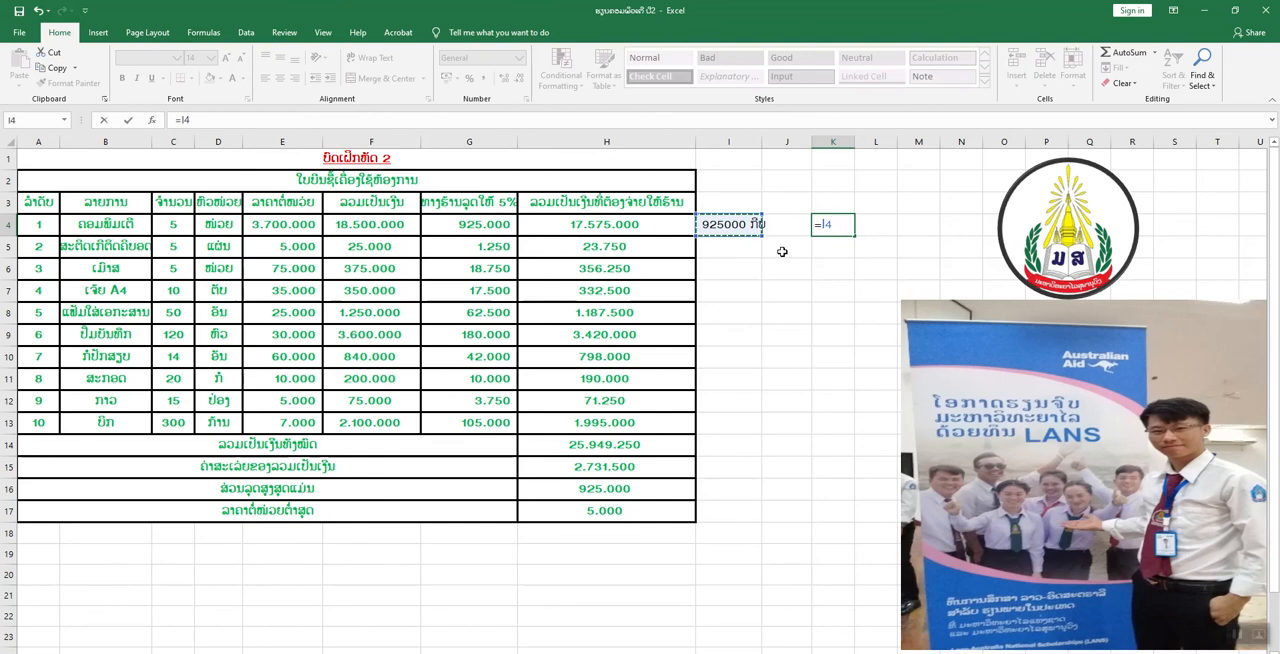
pyautogui.write('*')
pyautogui.click(636, 255)
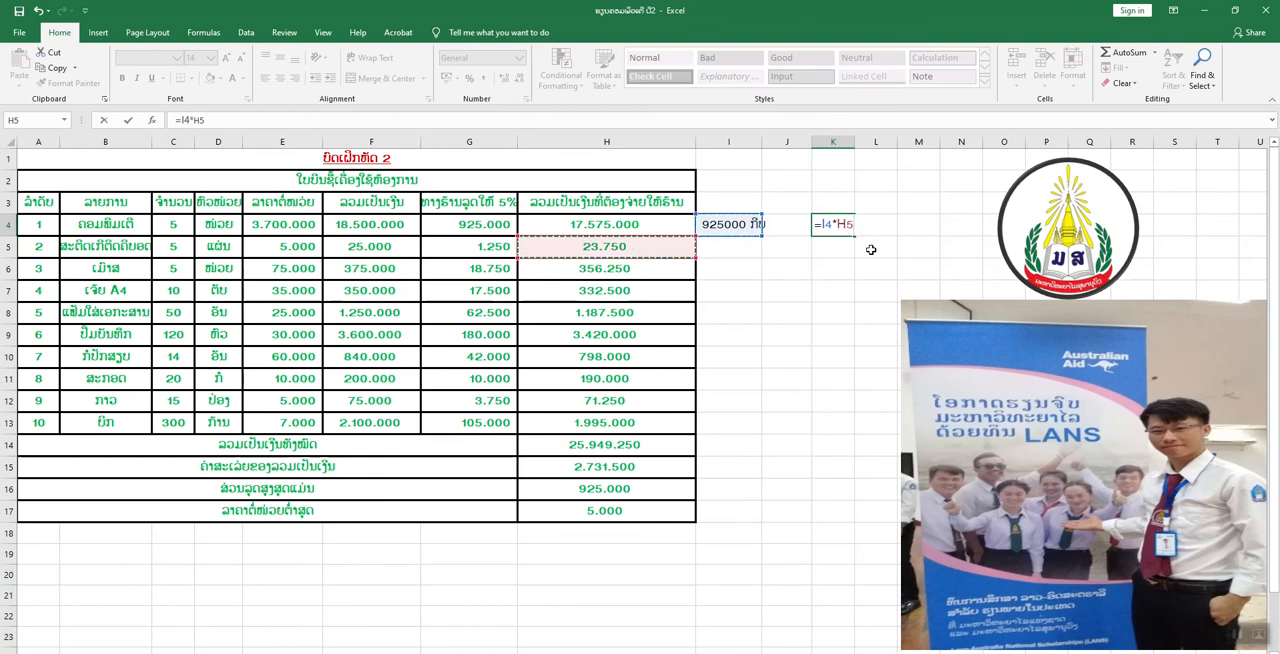
pyautogui.press('Return')
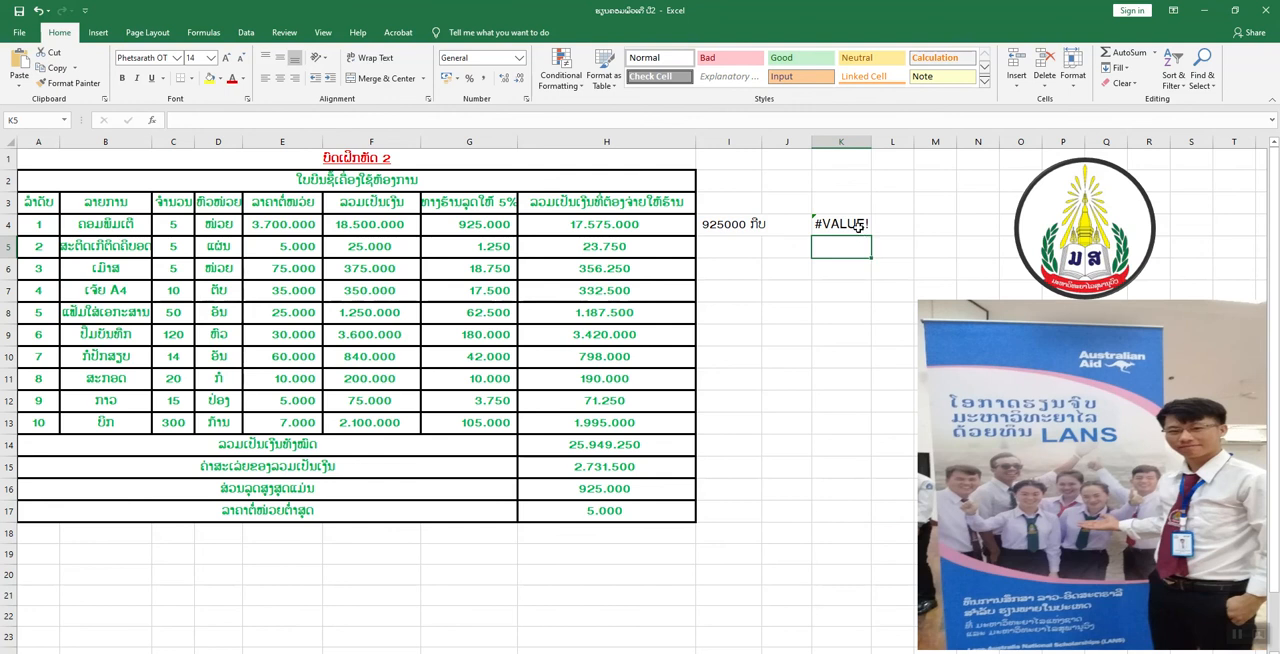
# Move the test value from I4 to J3, and clear both J3 and the test formula in K4.
pyautogui.click(855, 227)
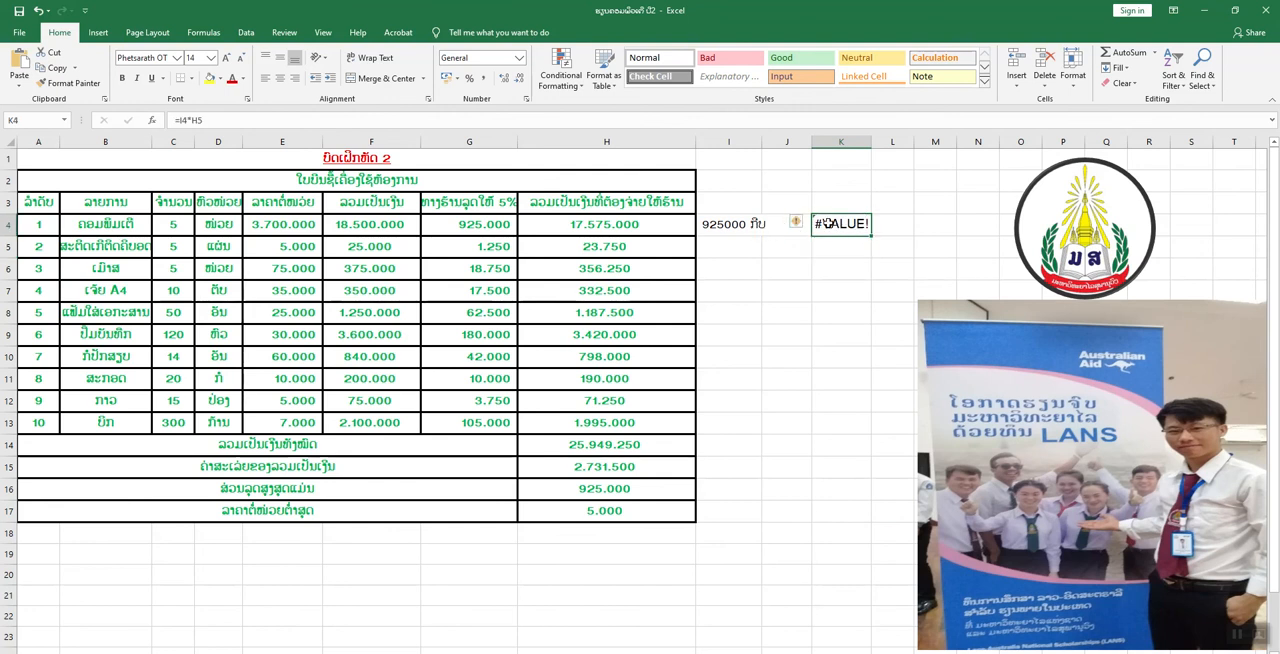
pyautogui.moveTo(815, 237); pyautogui.dragTo(753, 224)
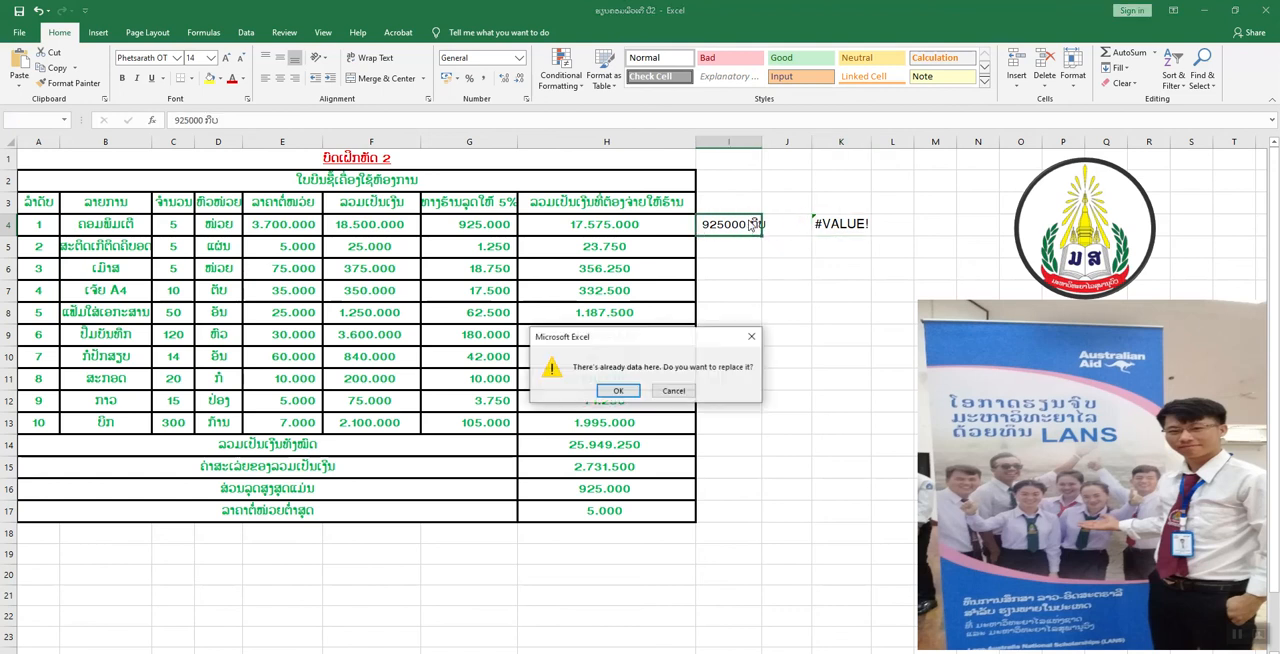
pyautogui.click(752, 337)
pyautogui.click(744, 222)
pyautogui.moveTo(760, 224); pyautogui.dragTo(794, 201)
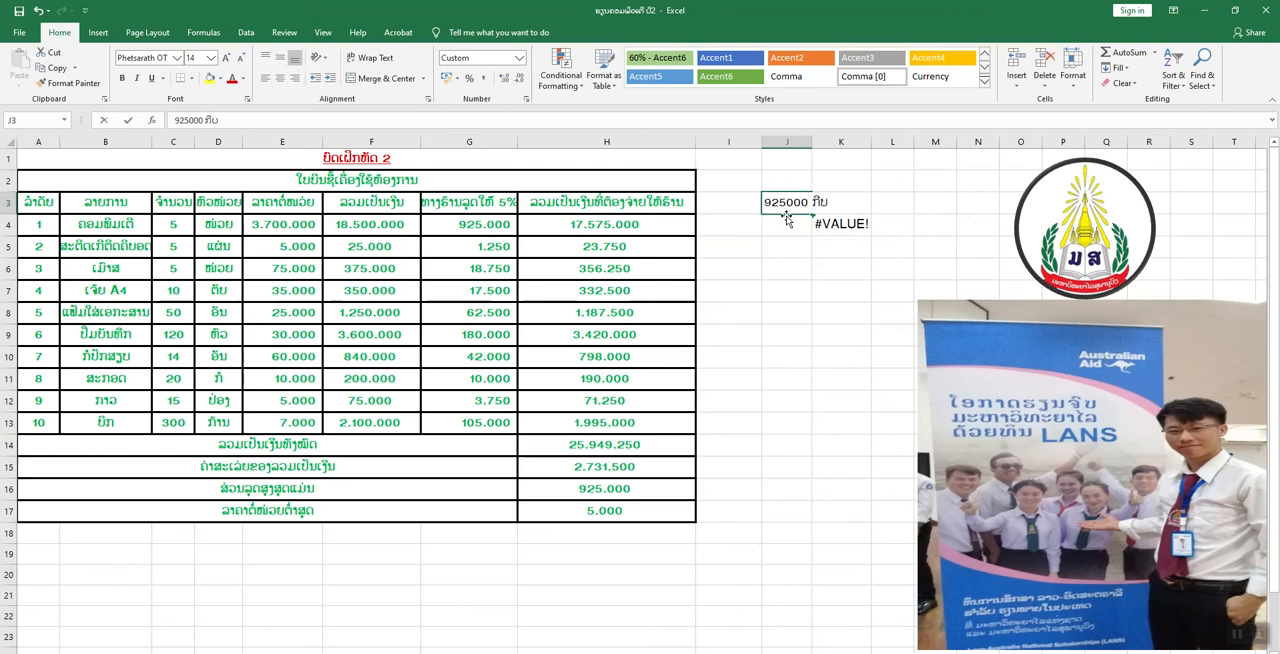
pyautogui.press('BackSpace')
pyautogui.click(818, 222)
pyautogui.press('Delete')
# Apply the custom number format #.##0 ກີບ to the item totals in F4:F13.
pyautogui.click(390, 224)
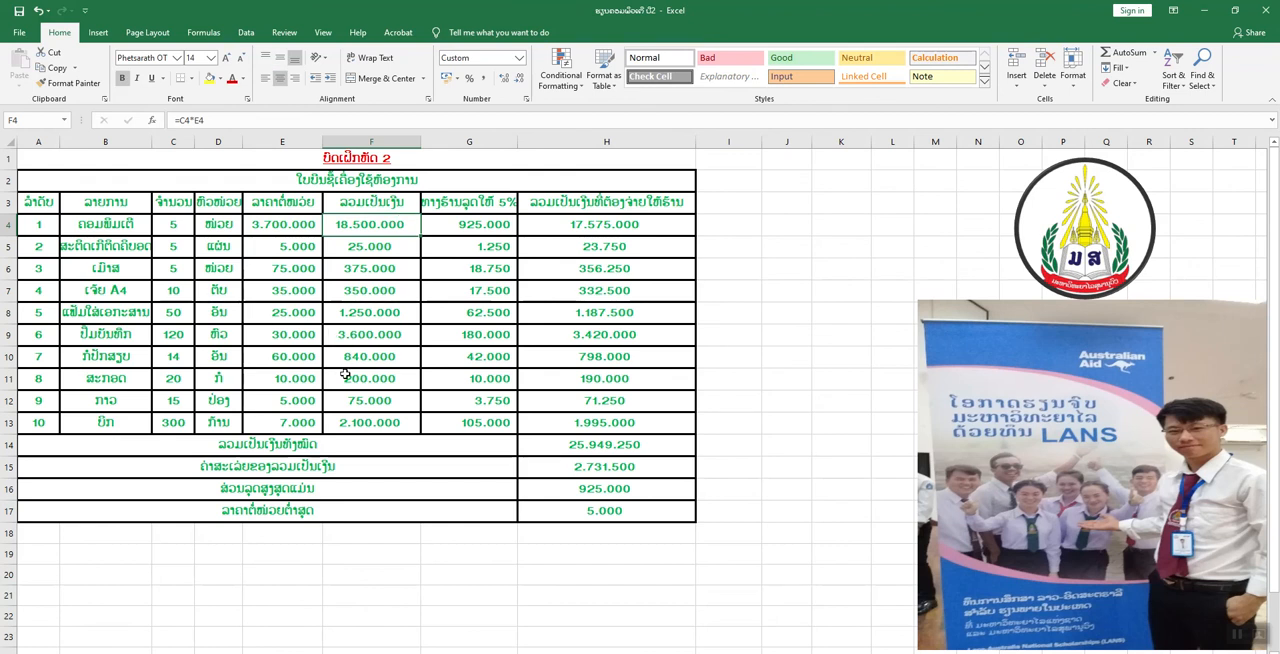
pyautogui.moveTo(395, 221); pyautogui.dragTo(390, 421)
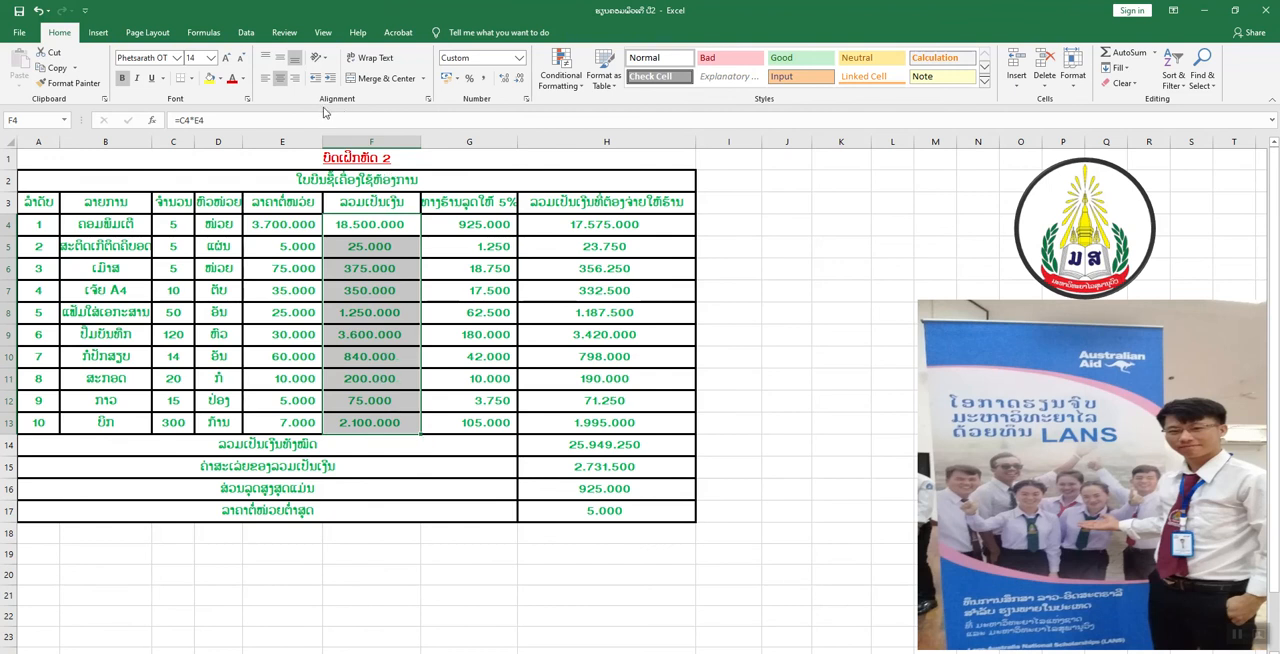
pyautogui.click(248, 101)
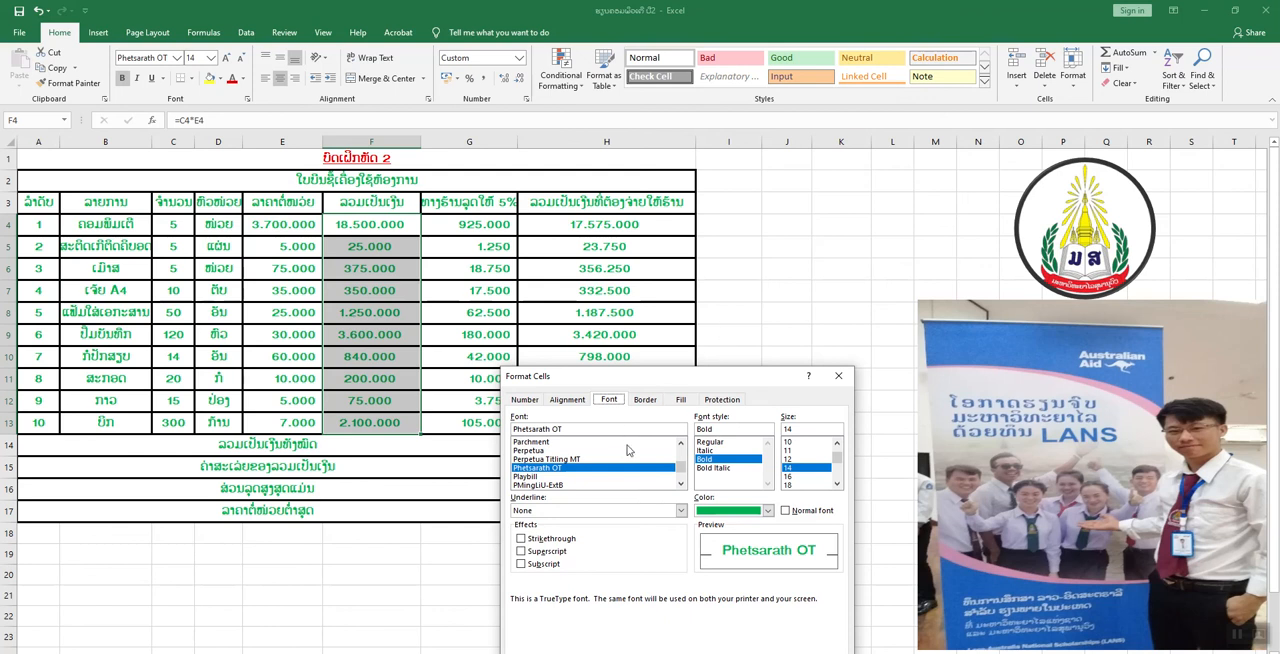
pyautogui.click(526, 400)
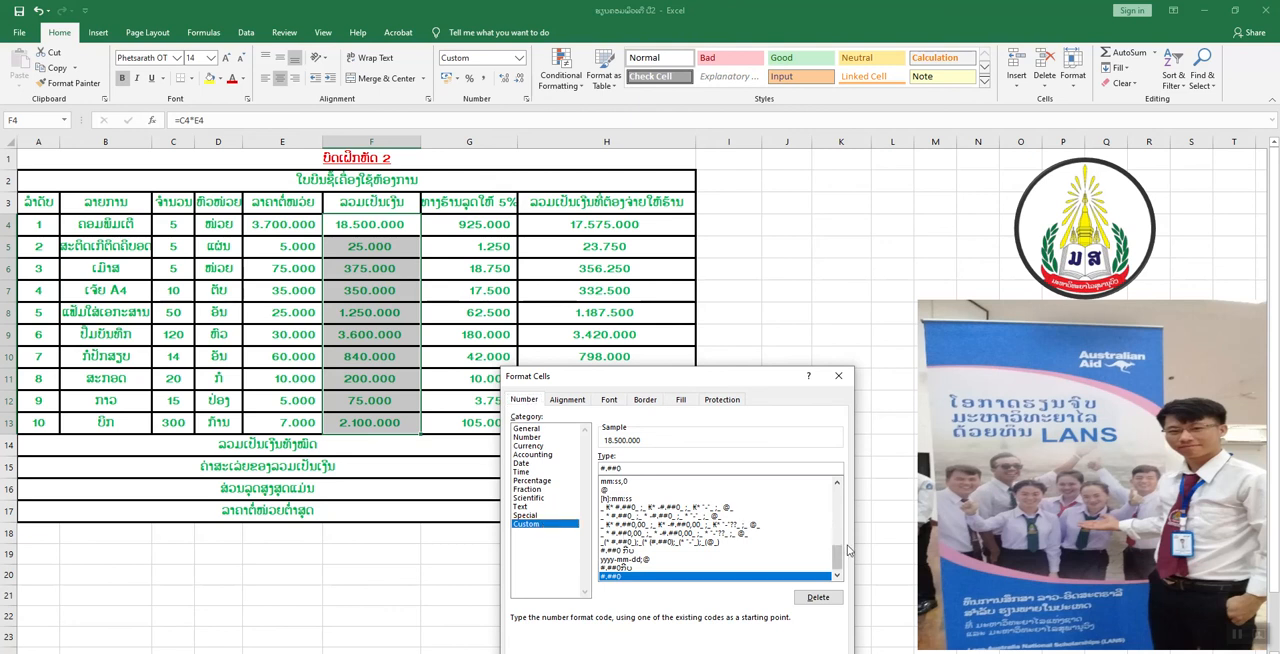
pyautogui.moveTo(837, 553); pyautogui.dragTo(837, 496)
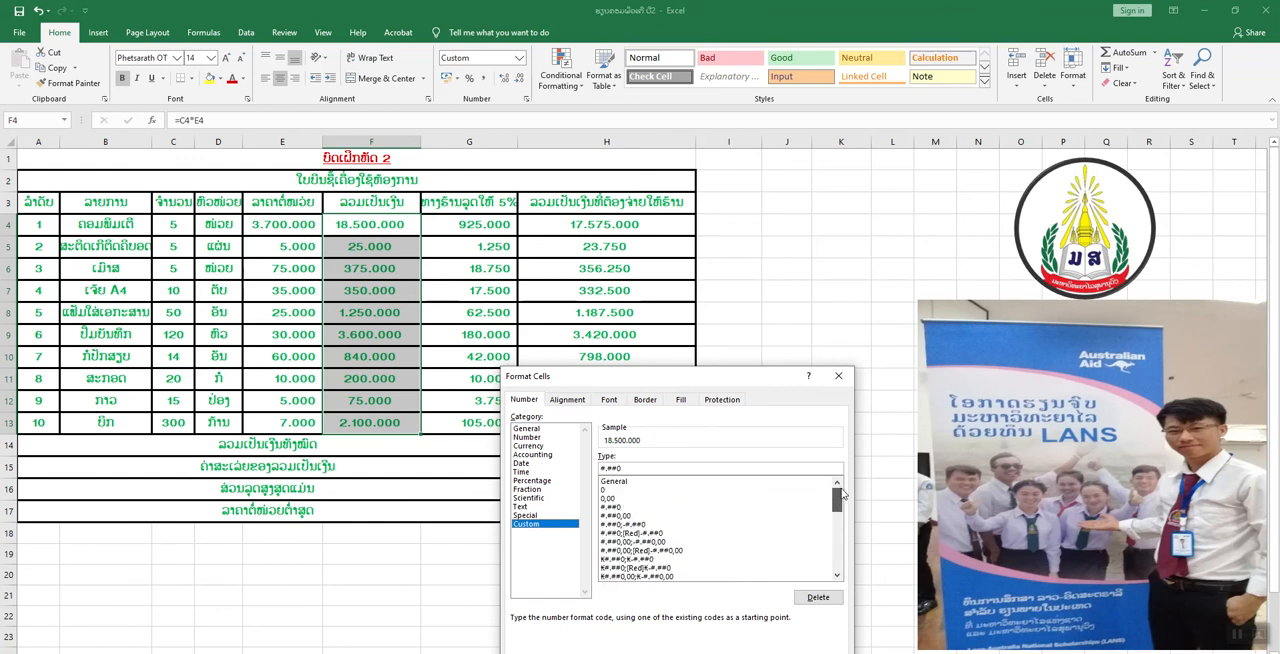
pyautogui.click(619, 507)
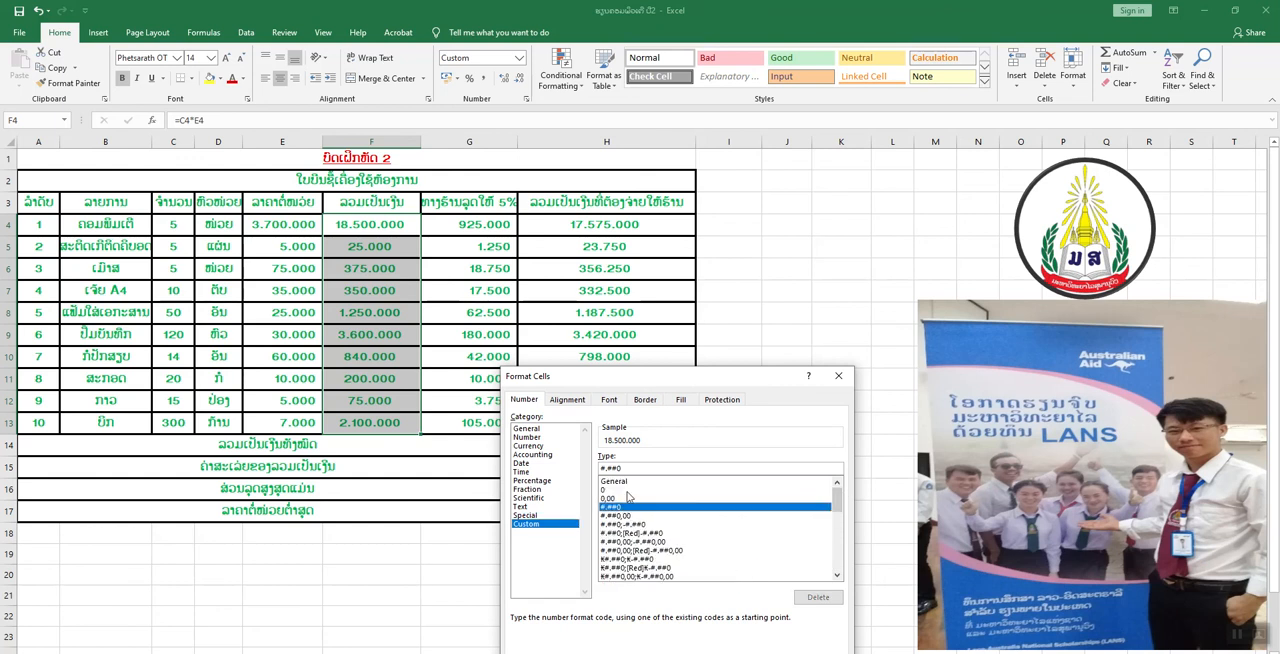
pyautogui.click(623, 468)
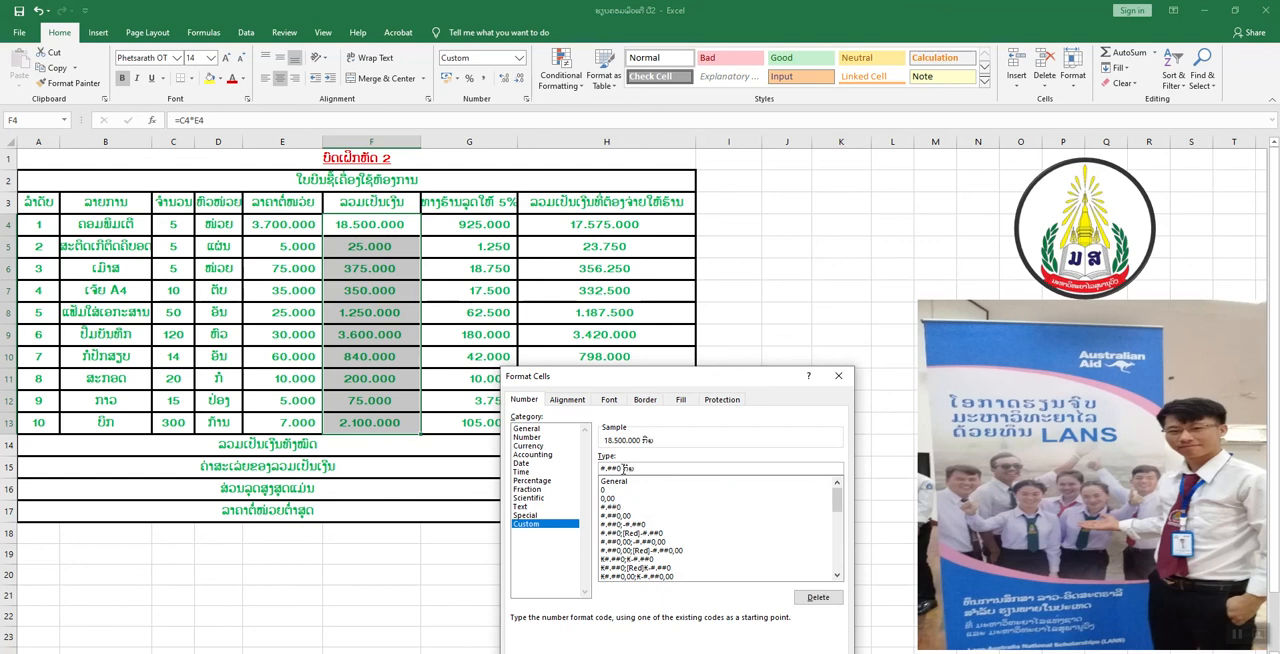
pyautogui.write('ກີບ')
pyautogui.press('Return')
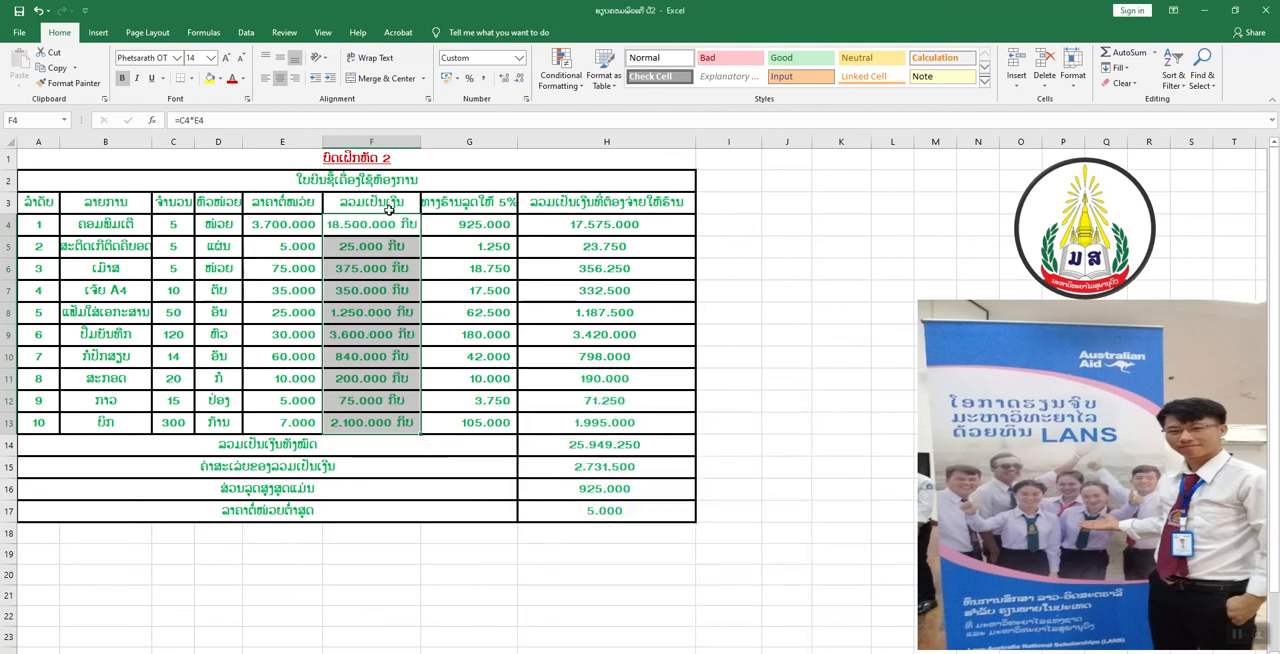
# Apply the custom number format #.##0 ກີບ to the 5% discount amounts in G4:G13.
pyautogui.click(445, 230)
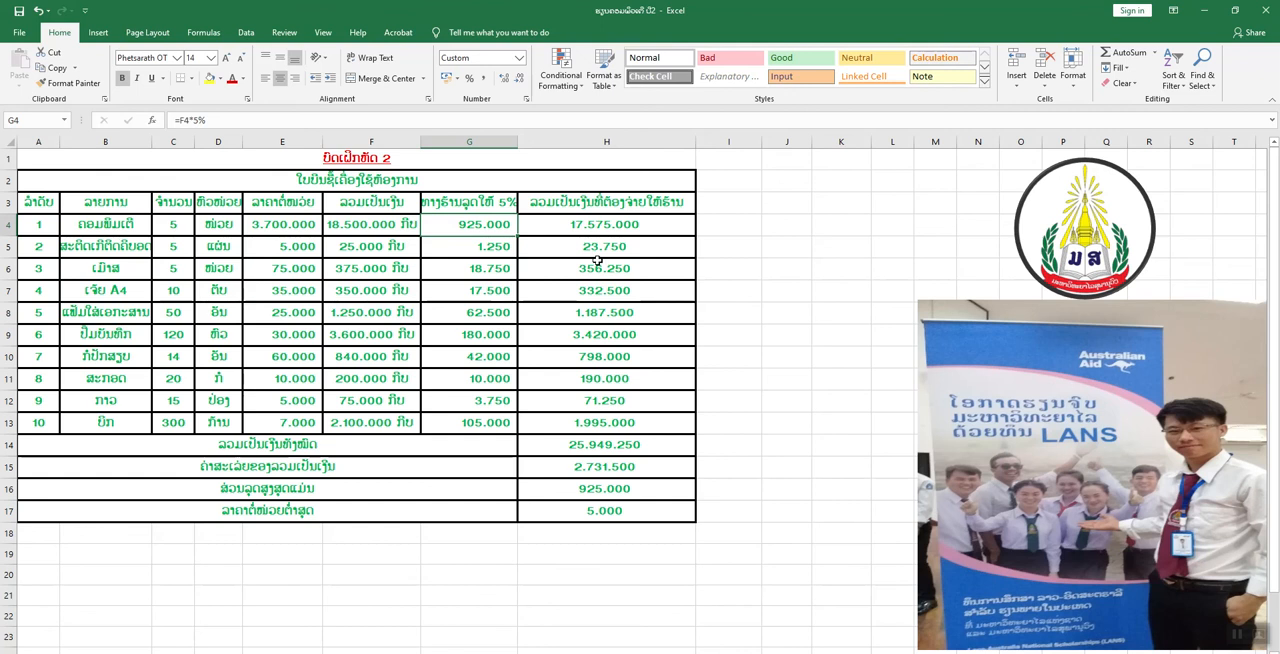
pyautogui.moveTo(492, 227); pyautogui.dragTo(498, 379)
pyautogui.moveTo(497, 414); pyautogui.dragTo(497, 416)
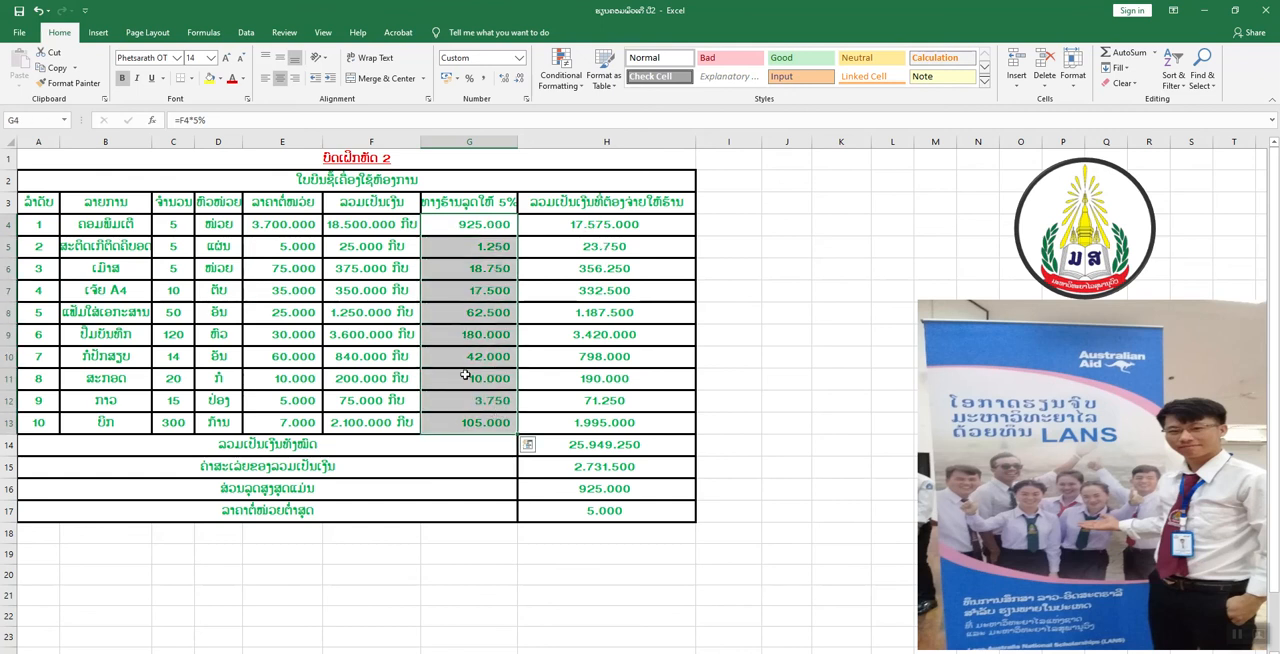
pyautogui.click(247, 99)
pyautogui.click(526, 400)
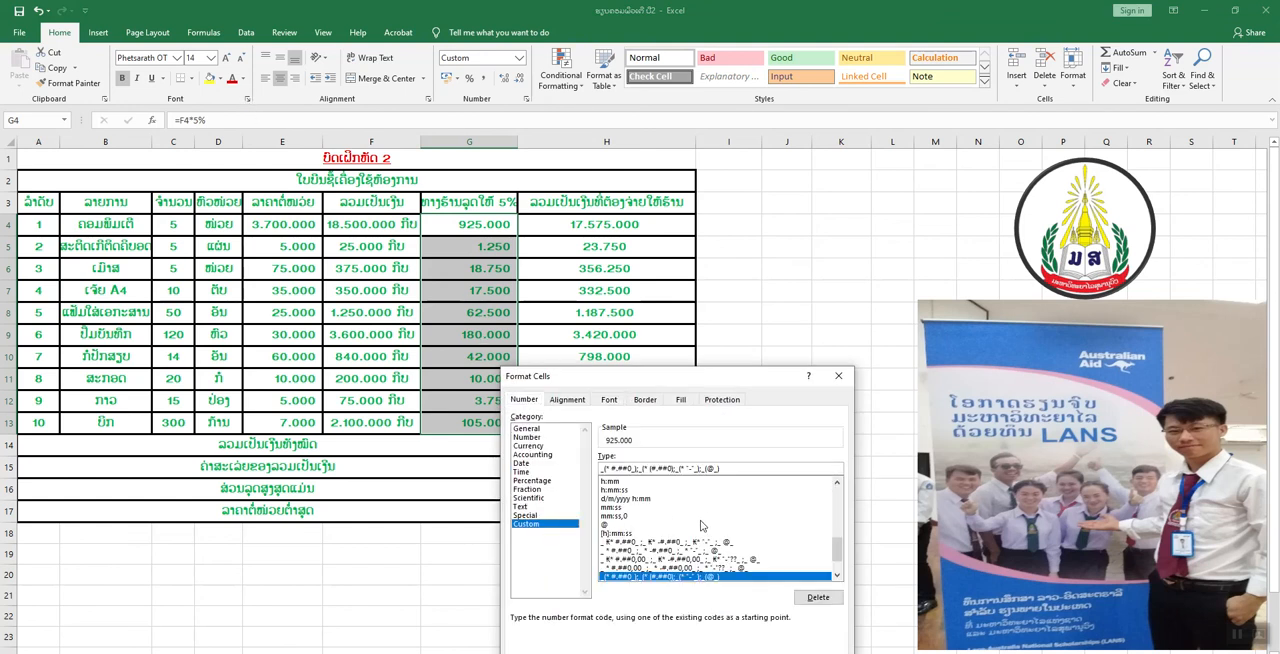
pyautogui.moveTo(837, 550); pyautogui.dragTo(837, 495)
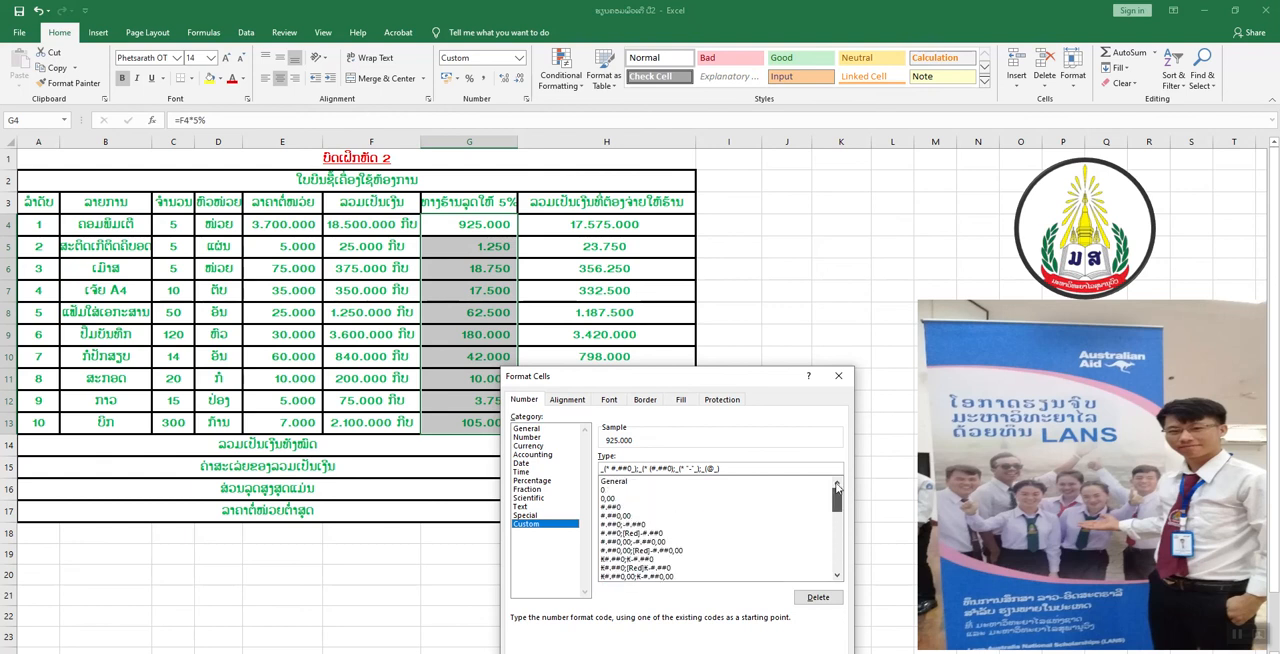
pyautogui.click(626, 507)
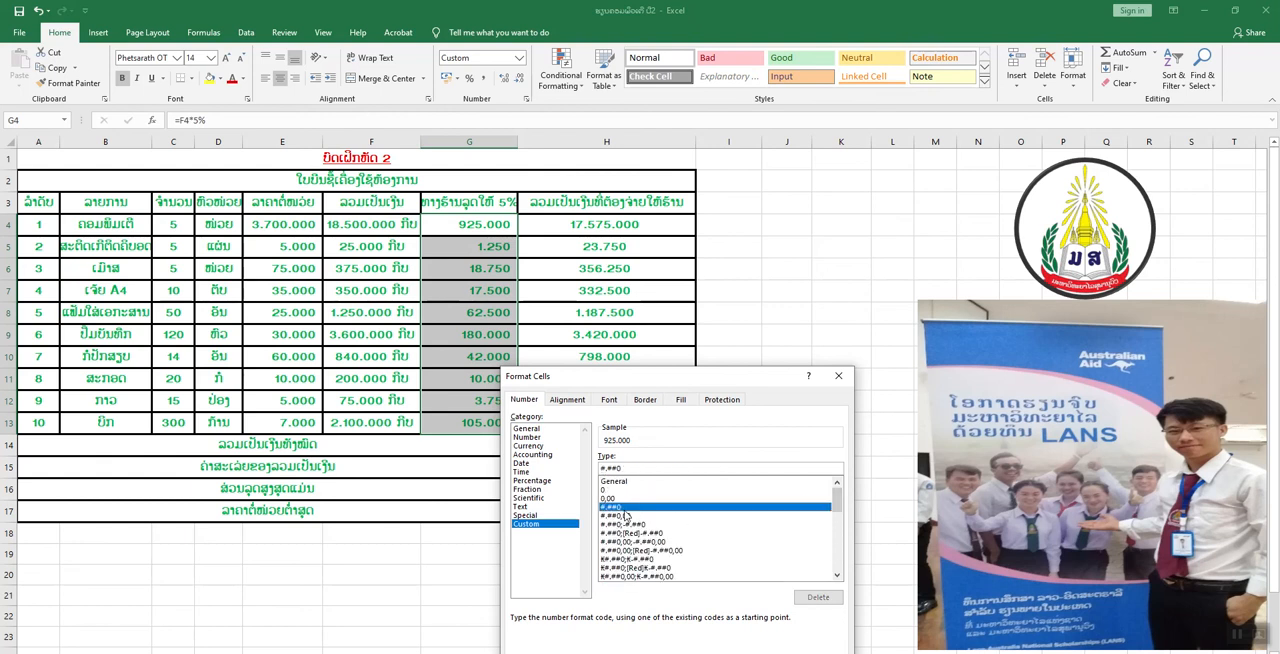
pyautogui.click(632, 469)
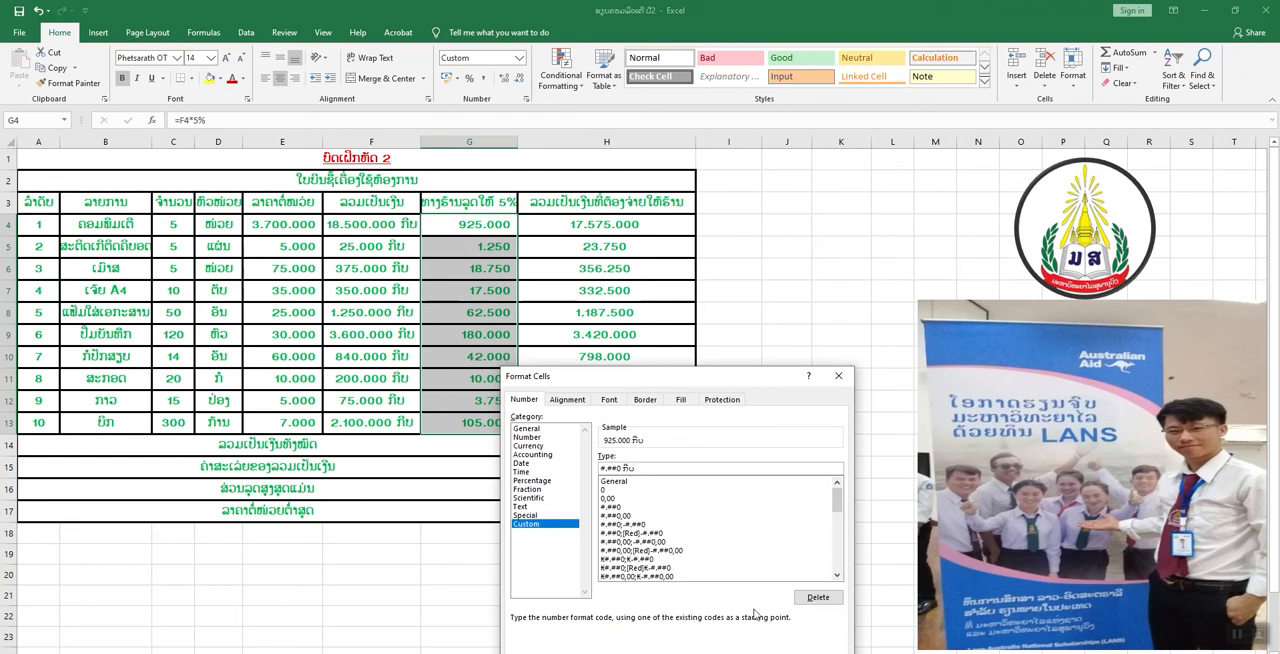
pyautogui.press('Return')
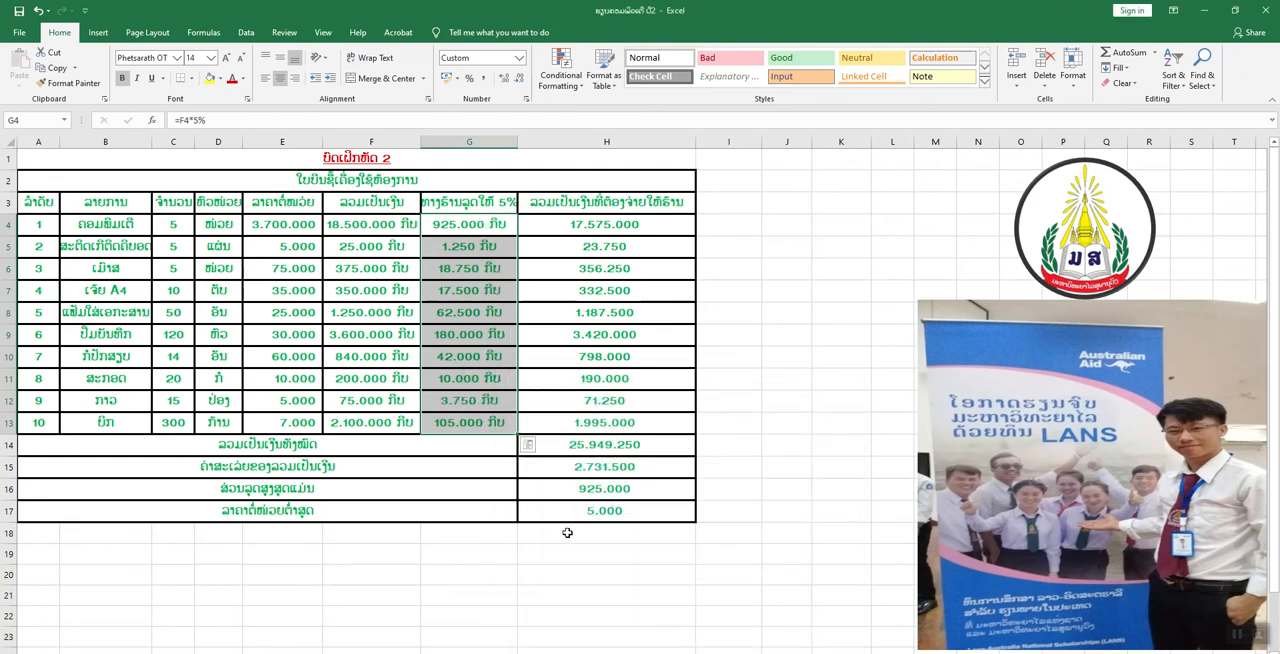
pyautogui.click(478, 357)
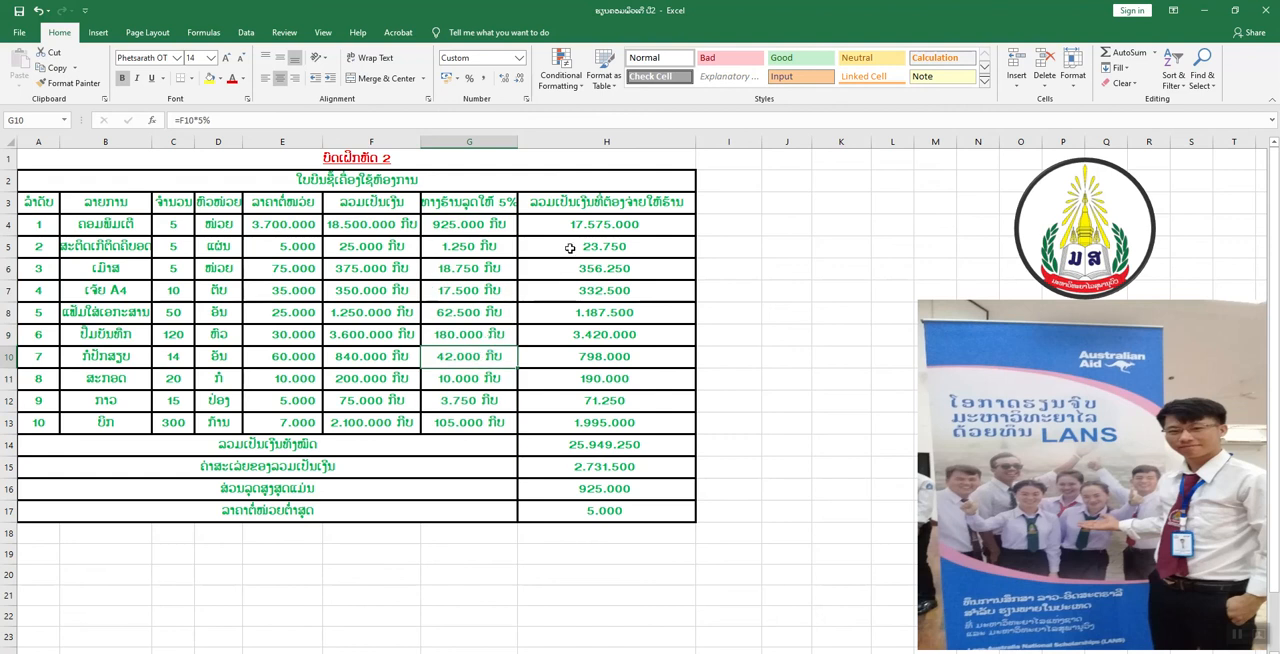
# Apply the custom number format #.##0 ກີບ to the amounts payable and summary results in H4:H17.
pyautogui.moveTo(569, 231); pyautogui.dragTo(589, 505)
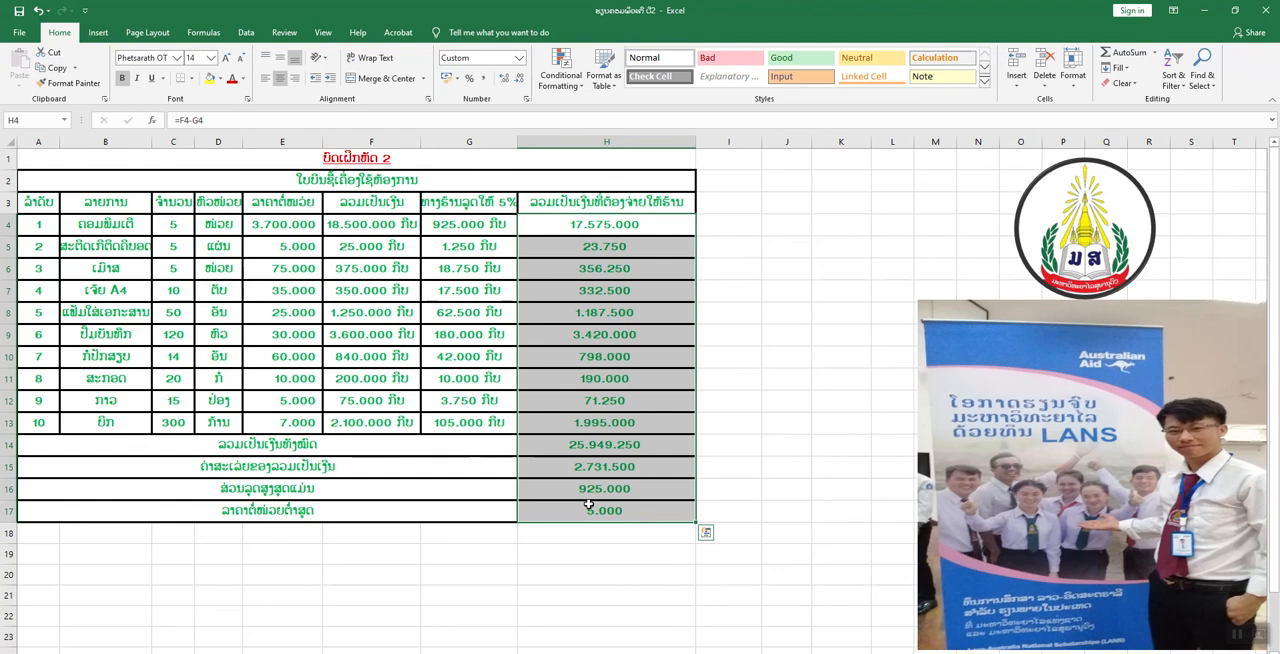
pyautogui.click(247, 98)
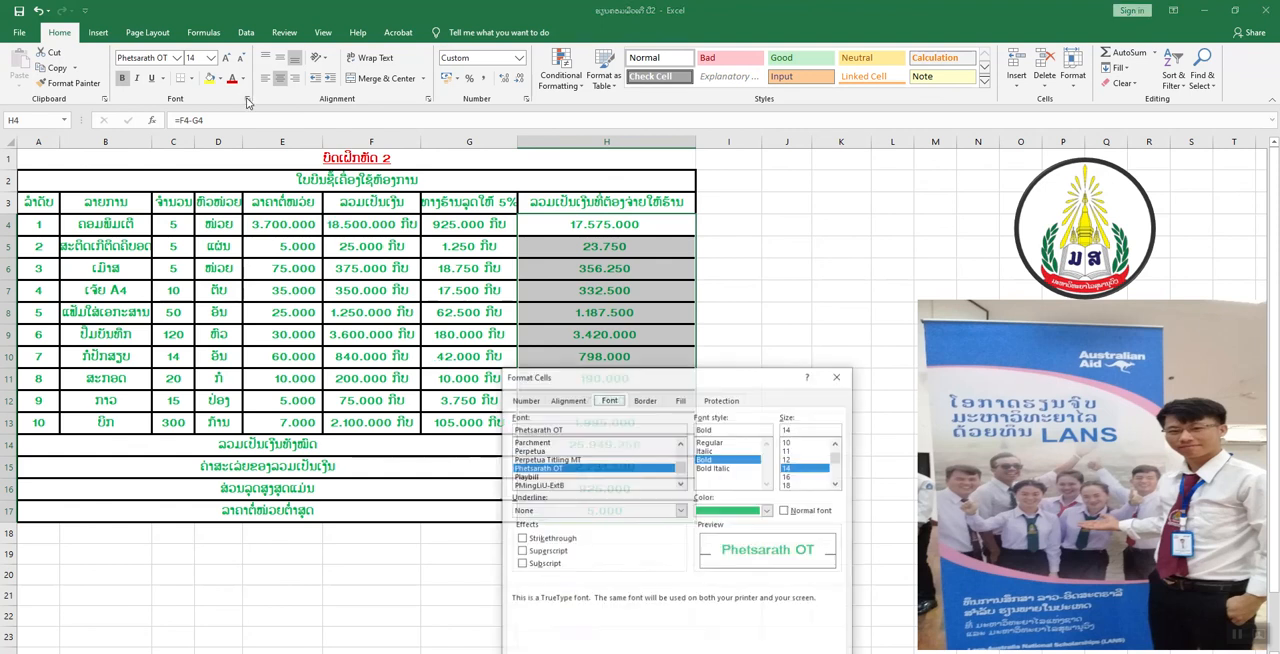
pyautogui.click(526, 400)
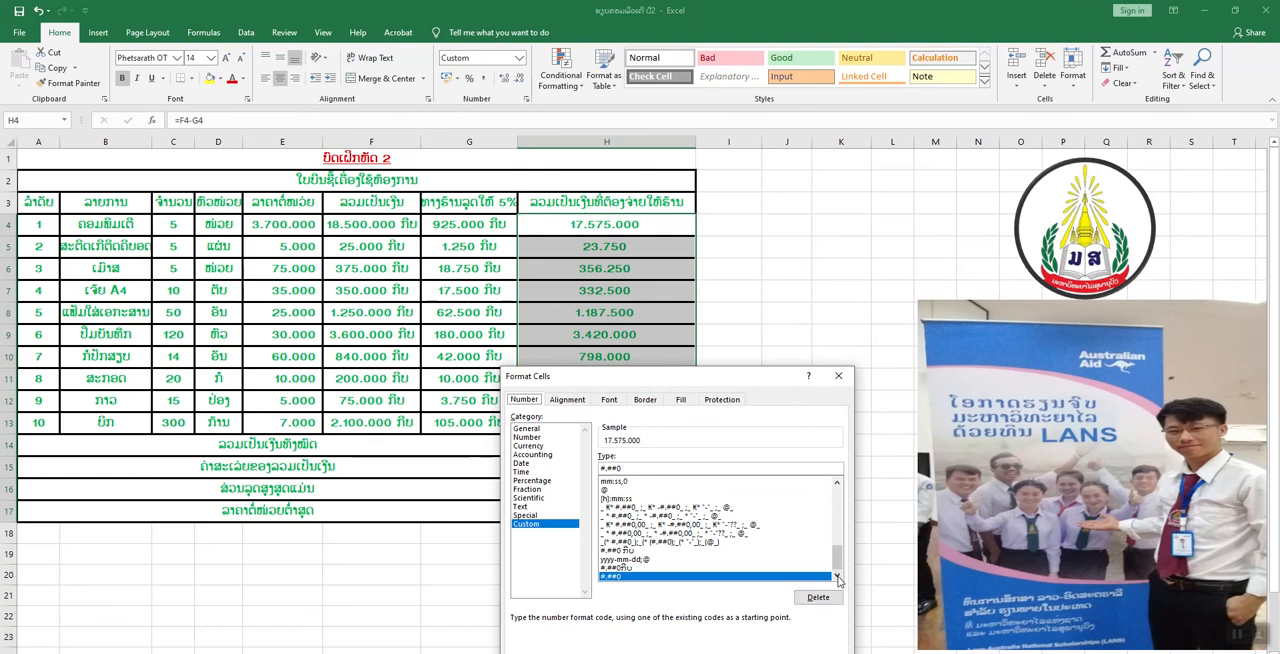
pyautogui.moveTo(837, 558); pyautogui.dragTo(837, 494)
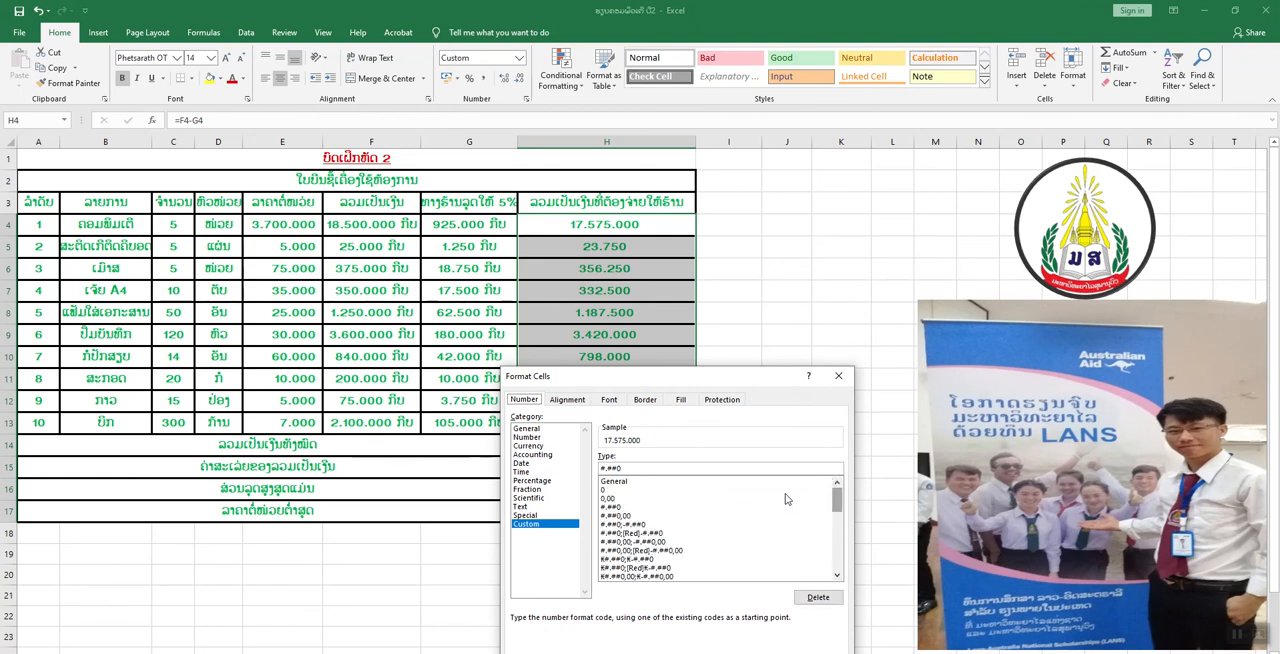
pyautogui.click(614, 507)
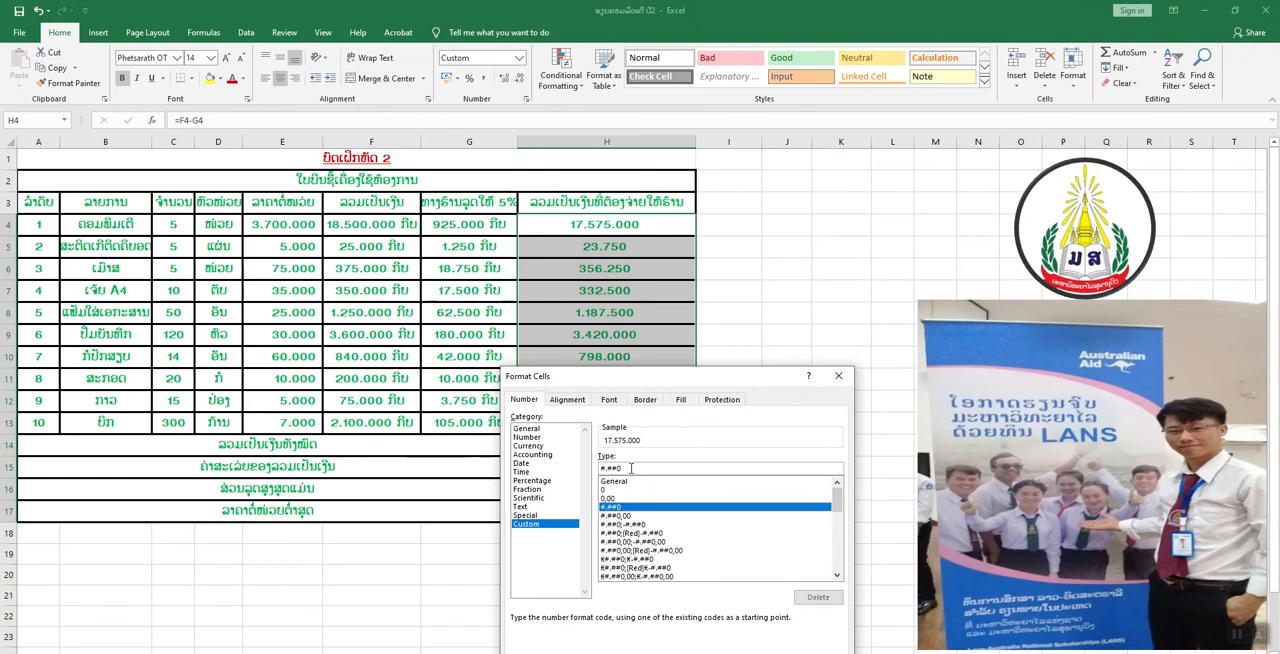
pyautogui.click(631, 468)
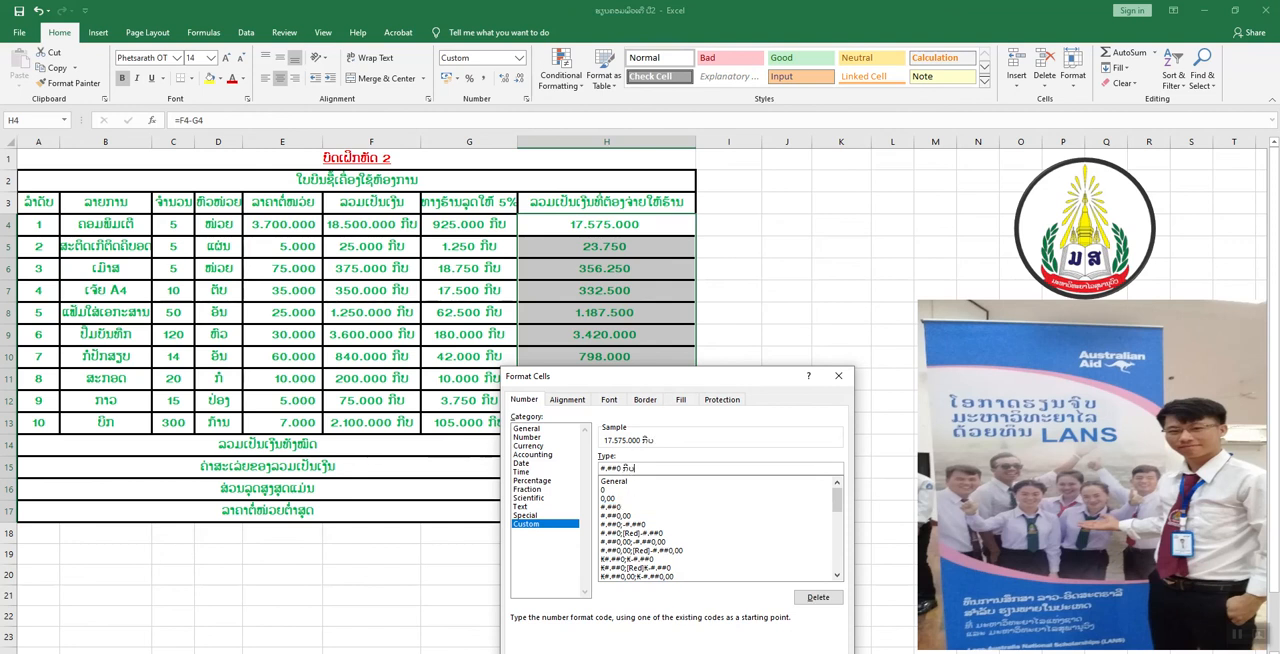
pyautogui.press('Return')
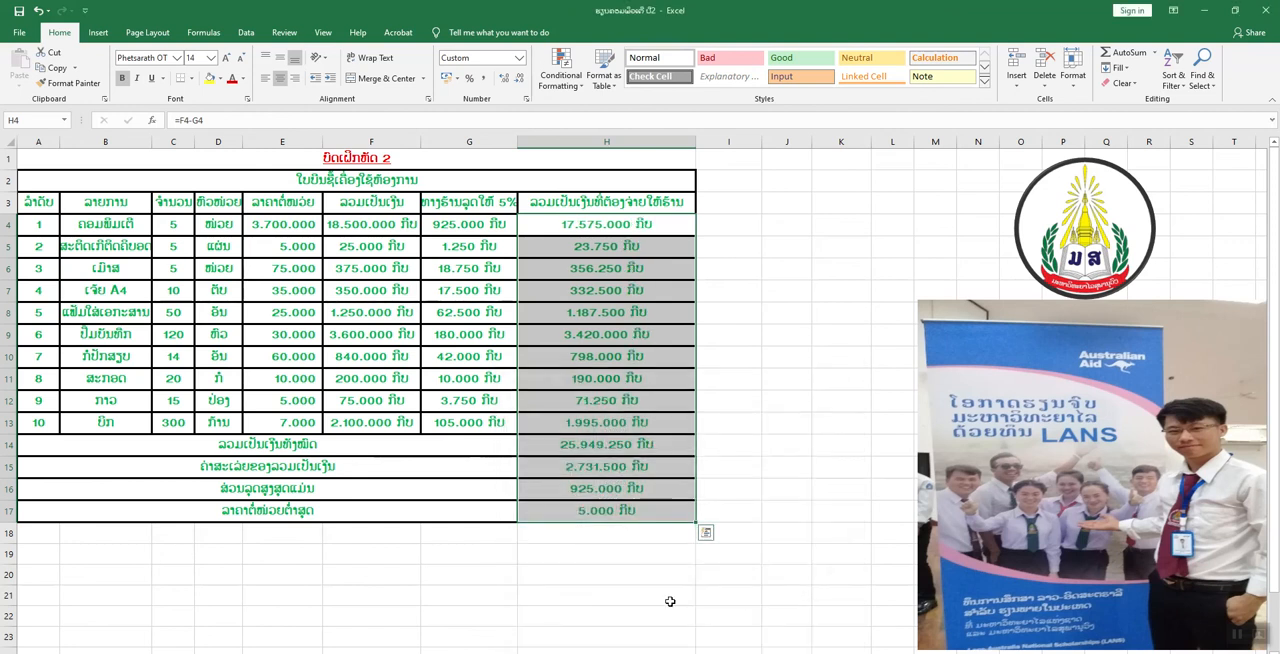
pyautogui.click(645, 490)
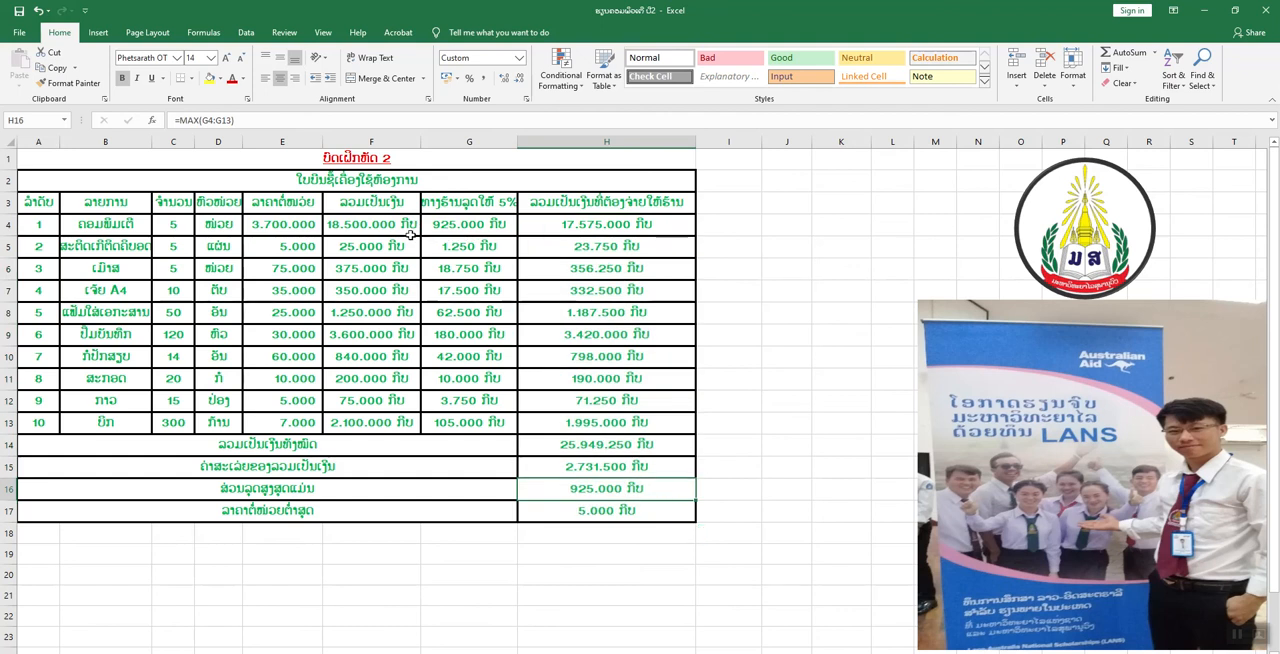